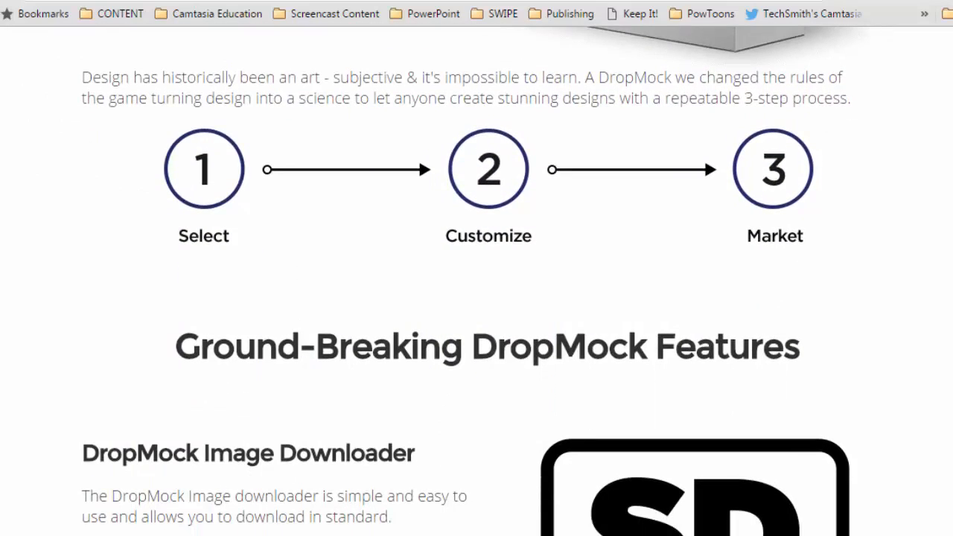
Review the DropMock pricing plans, examining the Elite plan's price and included features.
{"action": "scroll", "coordinate": [477, 280], "scroll_direction": "down", "scroll_amount": 15}
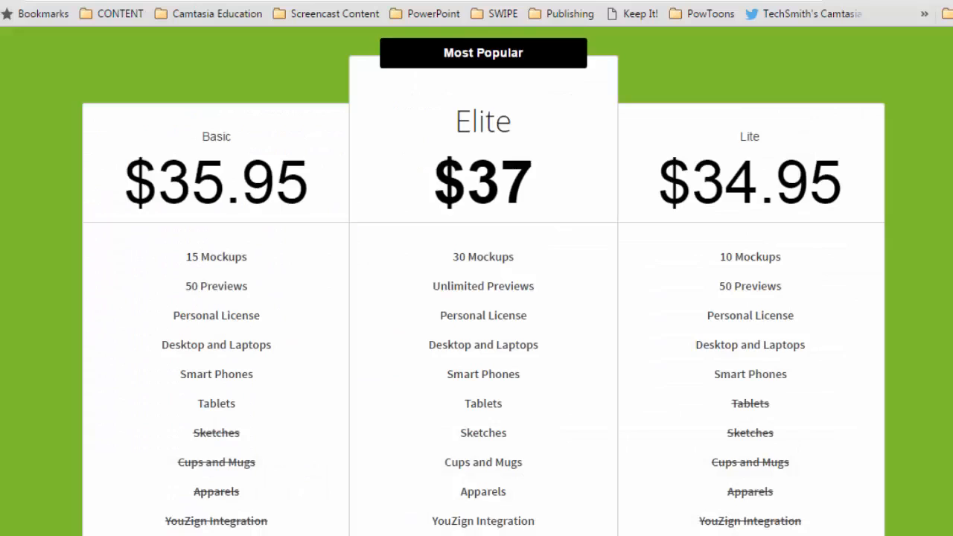
{"action": "left_click_drag", "start_coordinate": [535, 183], "coordinate": [432, 183]}
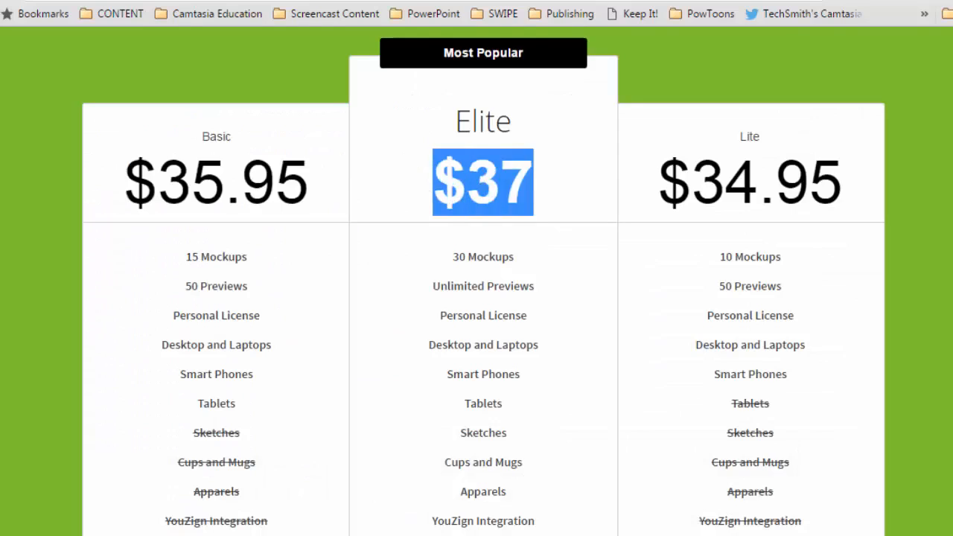
{"action": "left_click", "coordinate": [426, 183]}
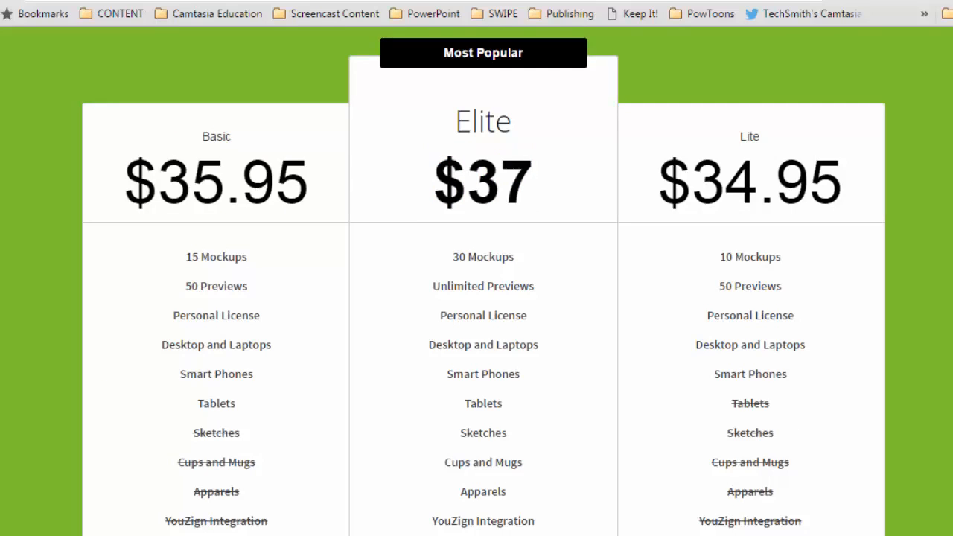
{"action": "scroll", "coordinate": [476, 280], "scroll_direction": "down", "scroll_amount": 5}
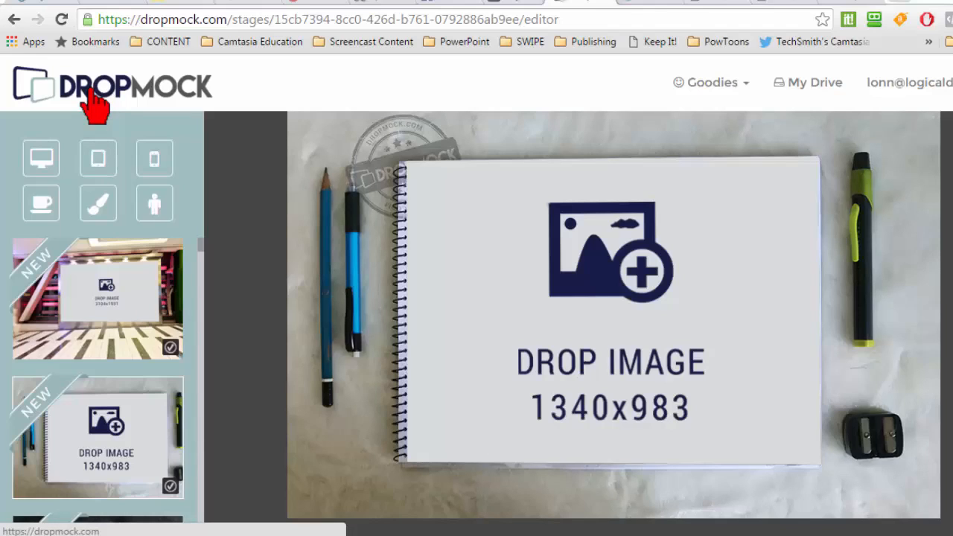
Go to the full DropMock mockup gallery and browse the available templates.
{"action": "left_click", "coordinate": [34, 90]}
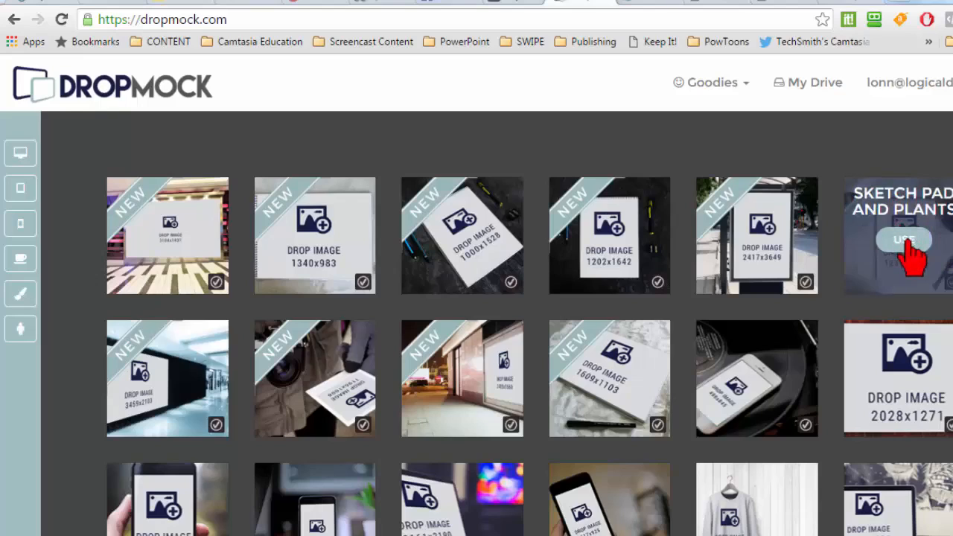
{"action": "mouse_move", "coordinate": [768, 238]}
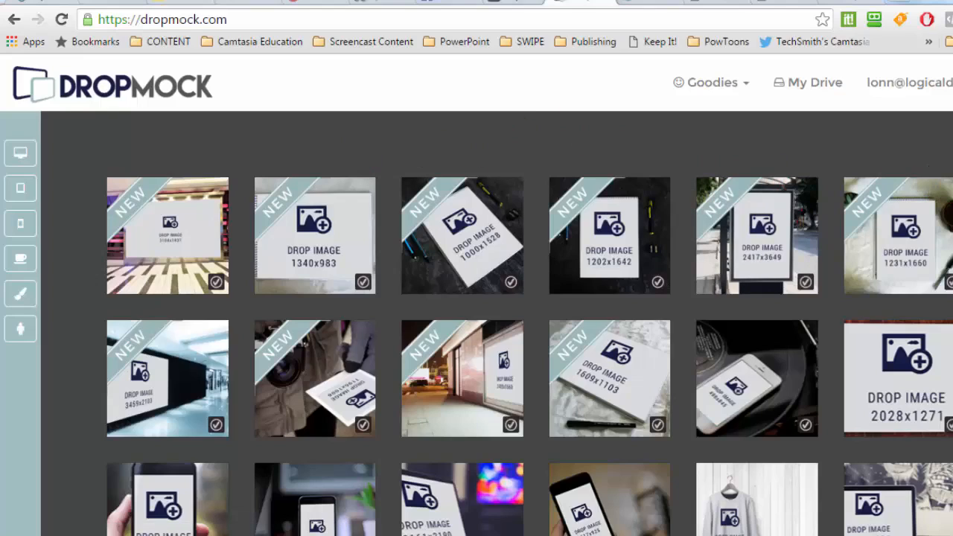
{"action": "scroll", "coordinate": [529, 323], "scroll_direction": "down", "scroll_amount": 2}
{"action": "scroll", "coordinate": [529, 323], "scroll_direction": "up", "scroll_amount": 1}
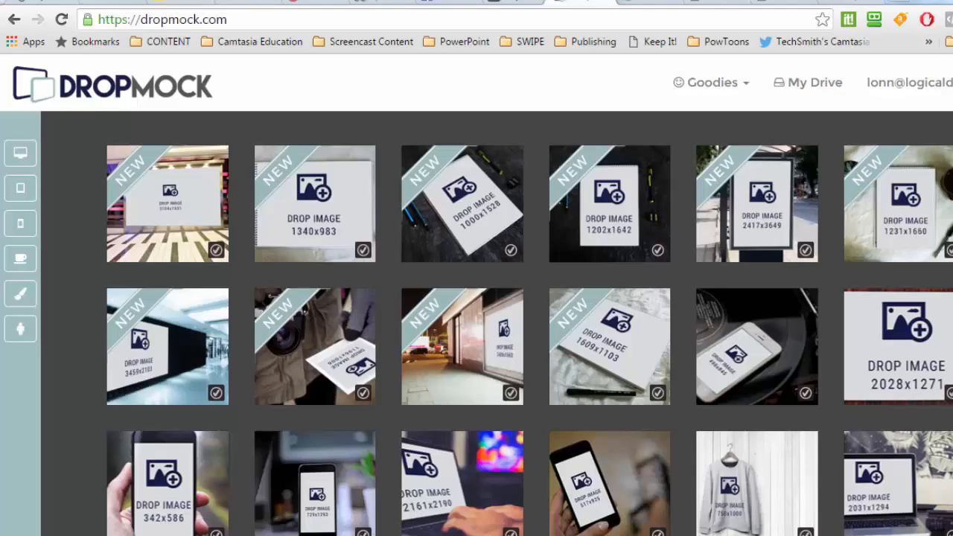
{"action": "scroll", "coordinate": [529, 323], "scroll_direction": "down", "scroll_amount": 4}
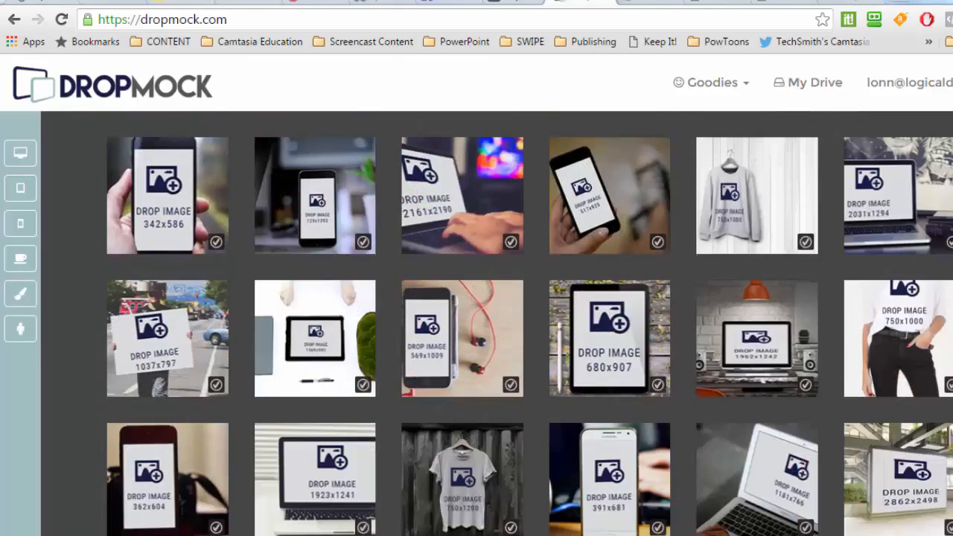
{"action": "scroll", "coordinate": [529, 323], "scroll_direction": "down", "scroll_amount": 2}
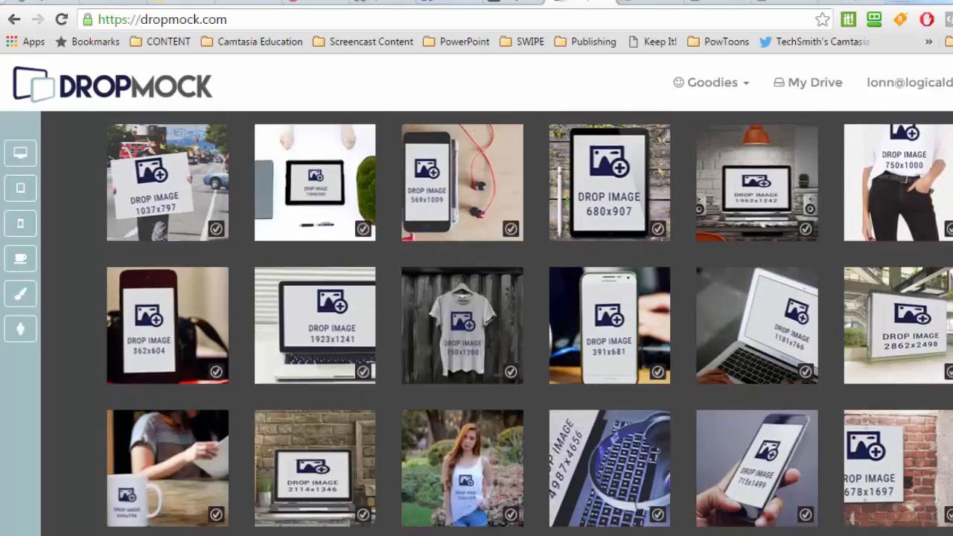
{"action": "scroll", "coordinate": [530, 323], "scroll_direction": "up", "scroll_amount": 6}
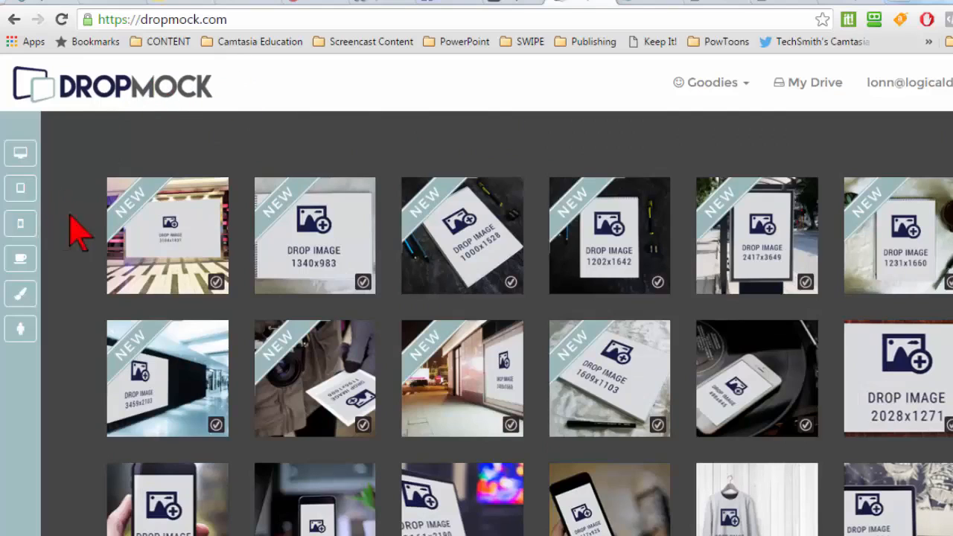
Open the Sketch Pad Center mockup from the gallery in the editor.
{"action": "mouse_move", "coordinate": [309, 240]}
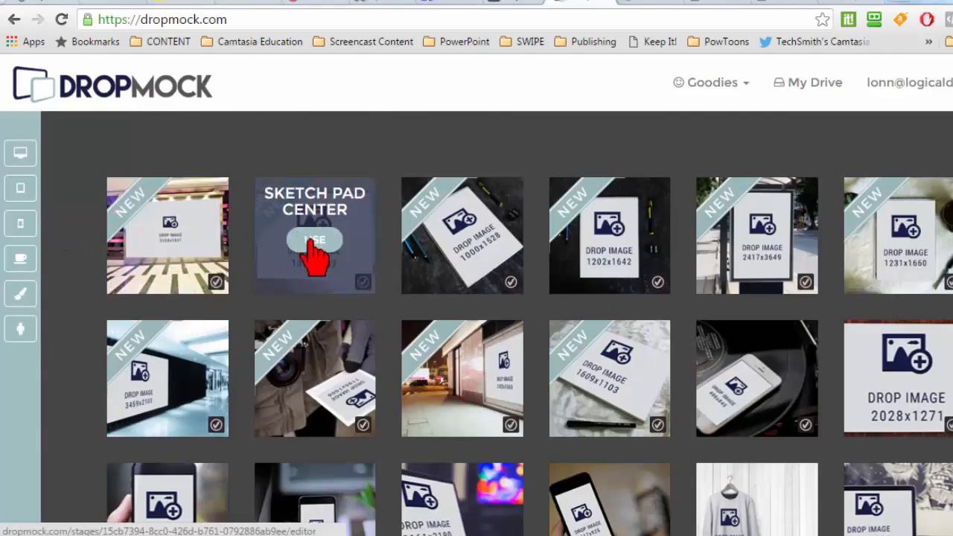
{"action": "left_click", "coordinate": [322, 239]}
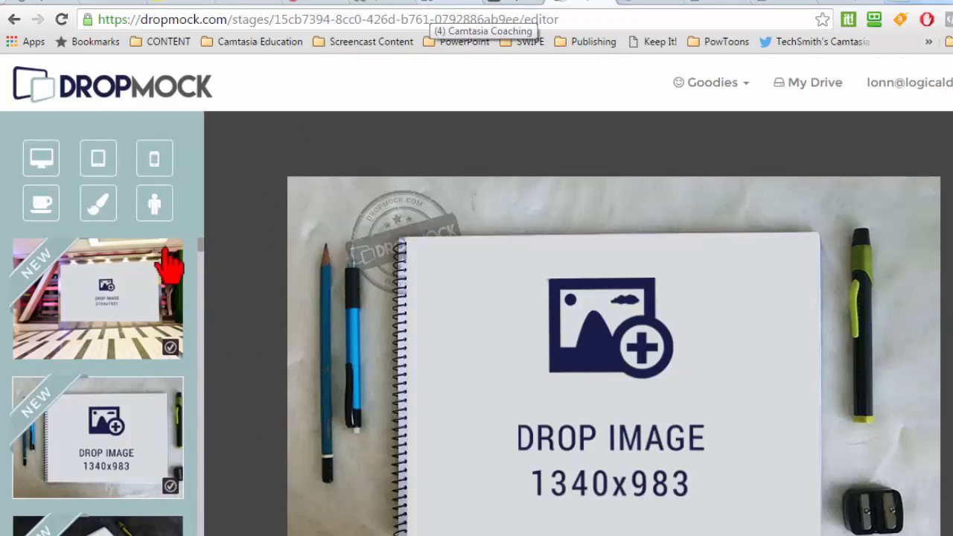
{"action": "scroll", "coordinate": [232, 274], "scroll_direction": "down", "scroll_amount": 2}
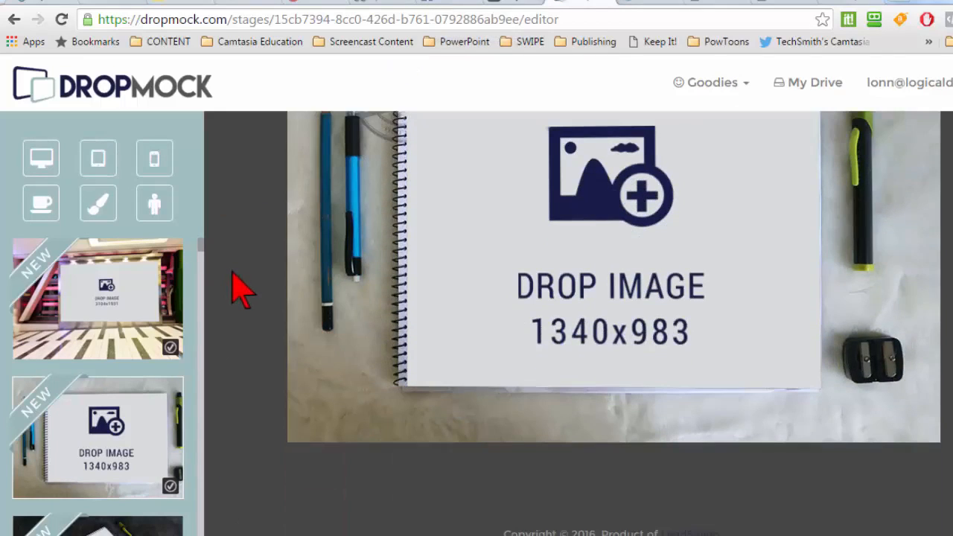
{"action": "scroll", "coordinate": [242, 291], "scroll_direction": "up", "scroll_amount": 1}
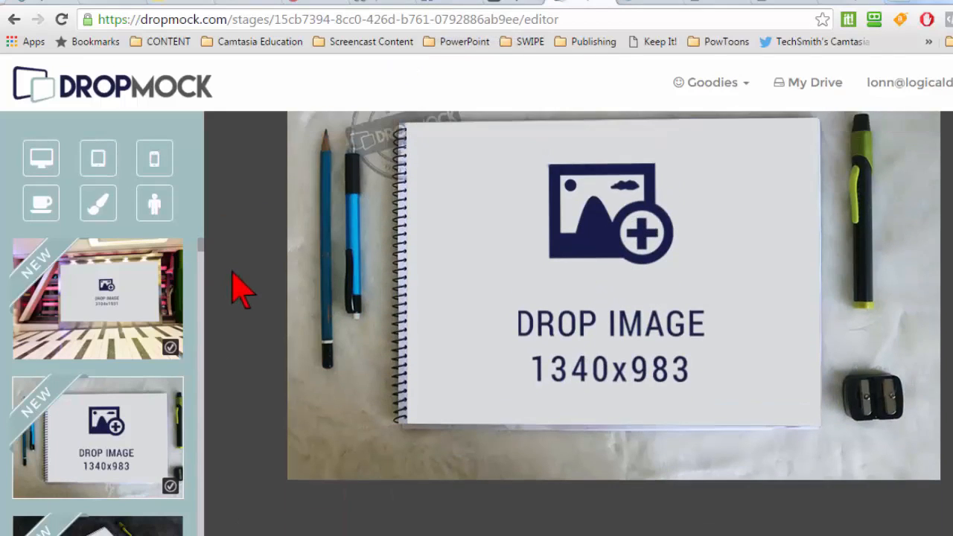
{"action": "left_click", "coordinate": [600, 264]}
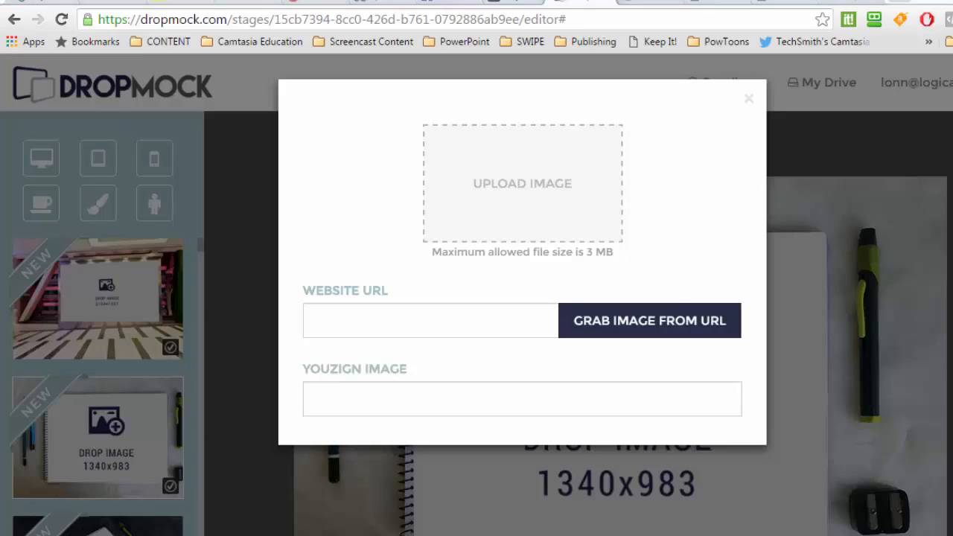
{"action": "left_click", "coordinate": [474, 322]}
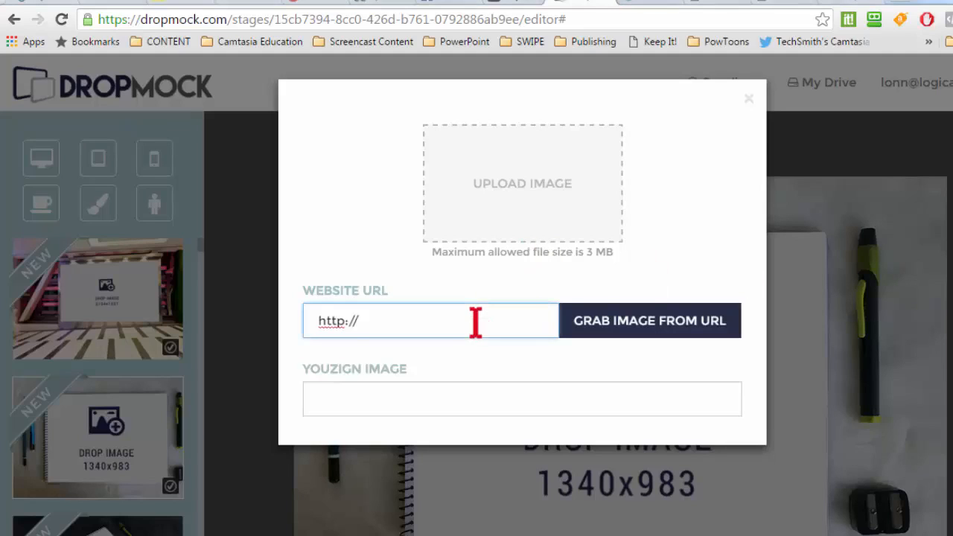
{"action": "type", "text": "doraymeservices.com"}
{"action": "left_click", "coordinate": [644, 335]}
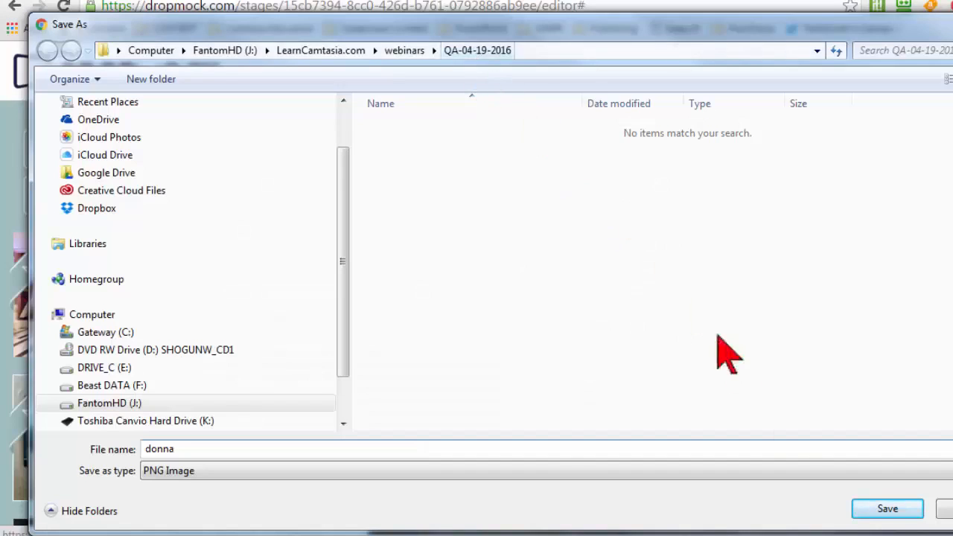
{"action": "left_click", "coordinate": [887, 511]}
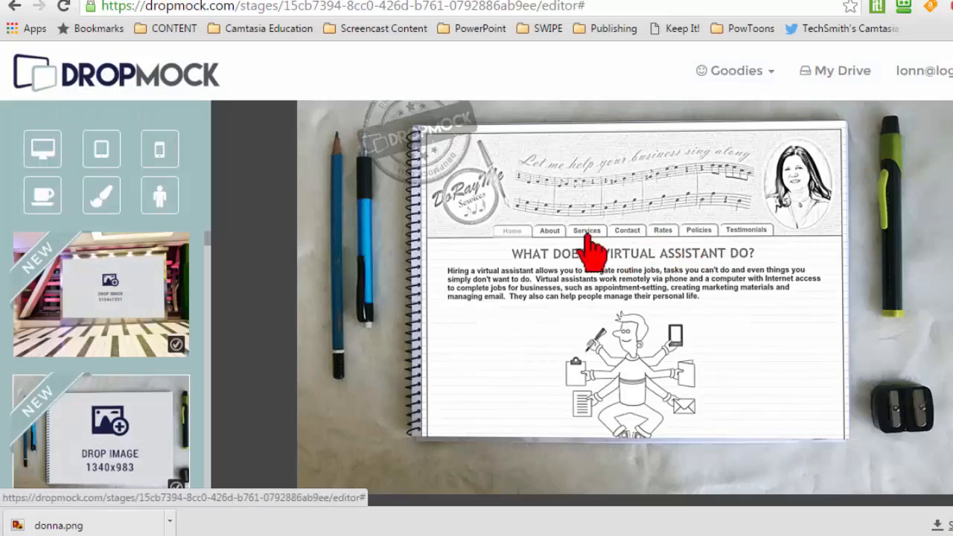
{"action": "scroll", "coordinate": [243, 259], "scroll_direction": "up", "scroll_amount": 1}
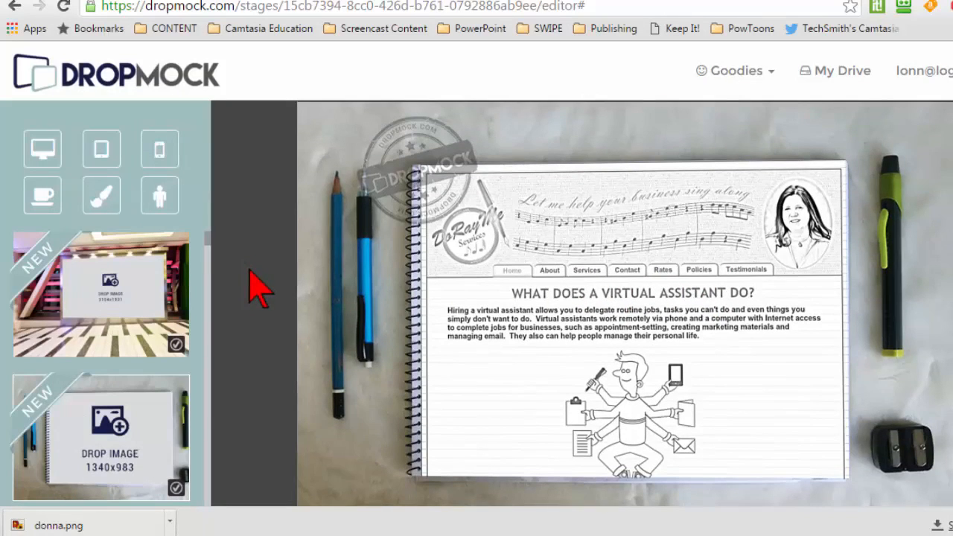
Filter the templates to computer mockups and open the 1962x1242 laptop scene with the orange lamp and speakers.
{"action": "left_click", "coordinate": [51, 158]}
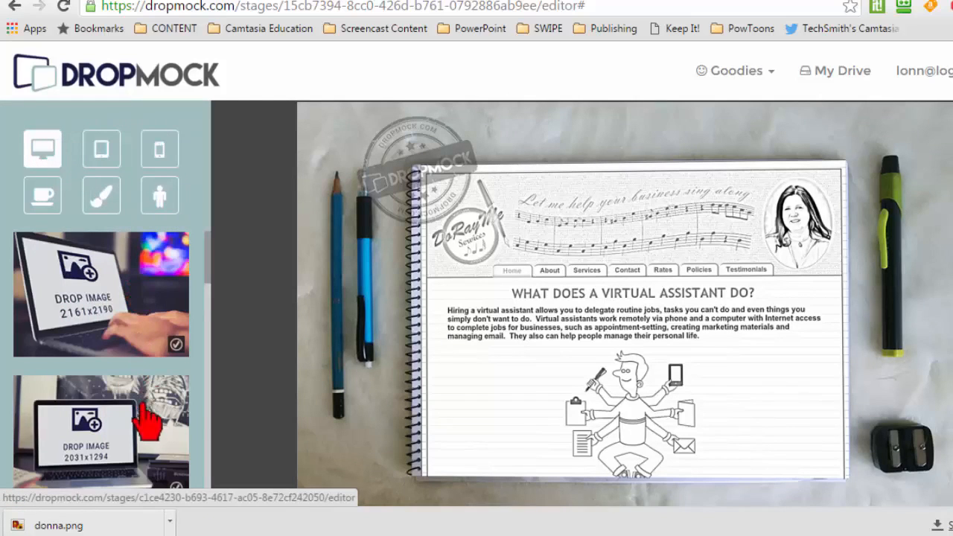
{"action": "scroll", "coordinate": [147, 383], "scroll_direction": "down", "scroll_amount": 3}
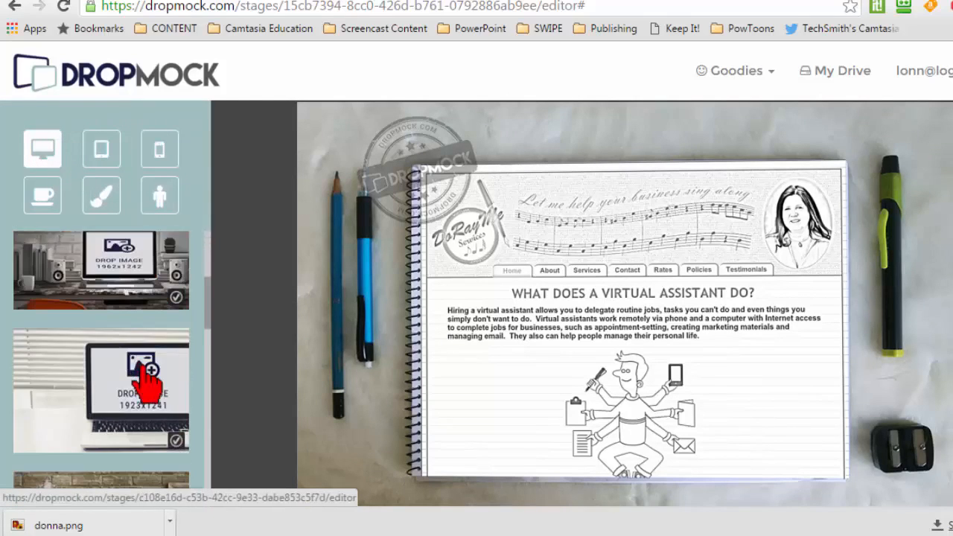
{"action": "left_click", "coordinate": [126, 352]}
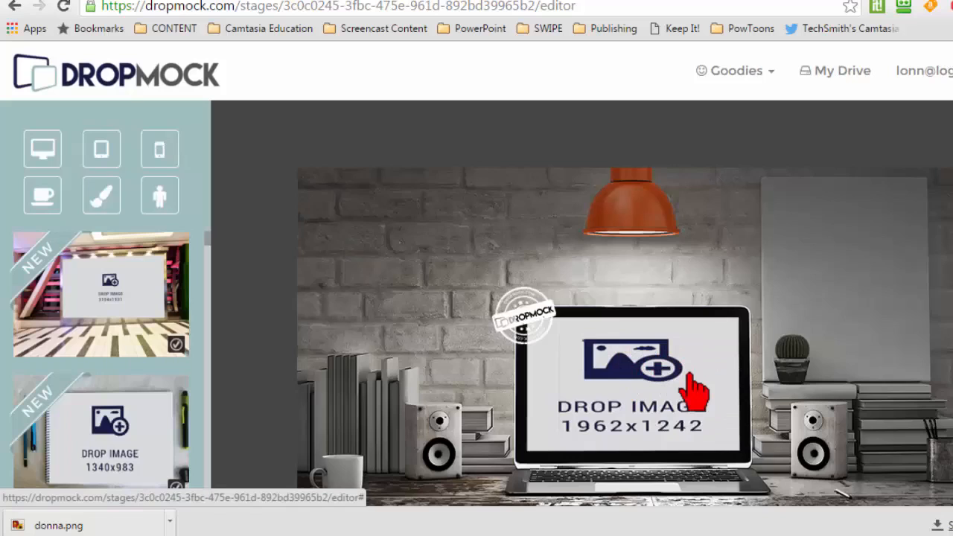
{"action": "scroll", "coordinate": [689, 374], "scroll_direction": "down", "scroll_amount": 1}
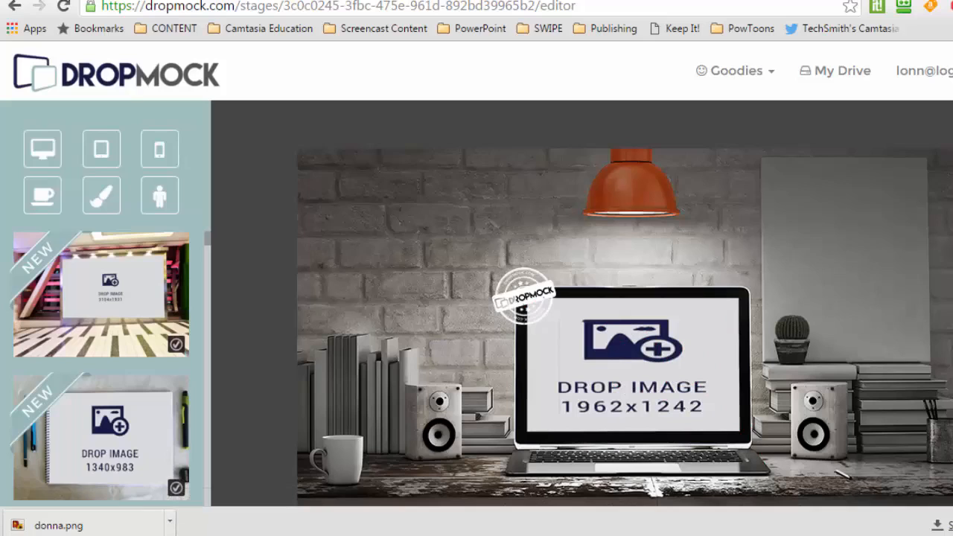
{"action": "scroll", "coordinate": [624, 317], "scroll_direction": "down", "scroll_amount": 1}
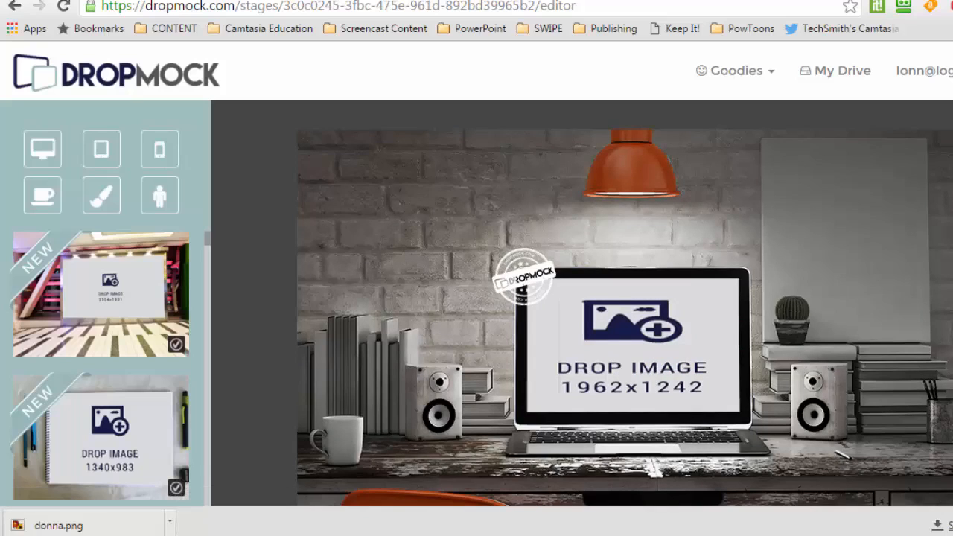
Switch to the PowerPoint presentation named big and insert a new slide after the Video Content Tools slide.
{"action": "mouse_move", "coordinate": [390, 534]}
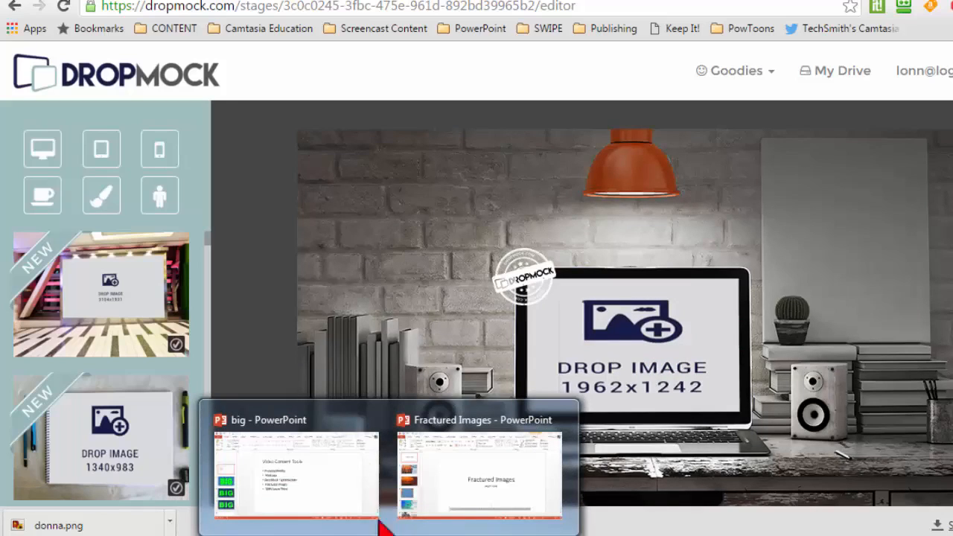
{"action": "left_click", "coordinate": [297, 476]}
{"action": "left_click", "coordinate": [104, 253]}
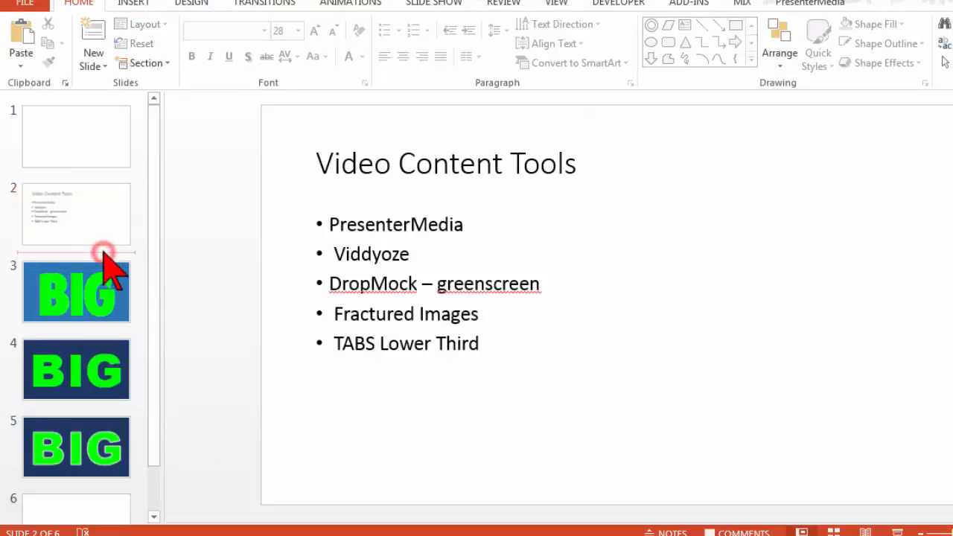
{"action": "right_click", "coordinate": [105, 254]}
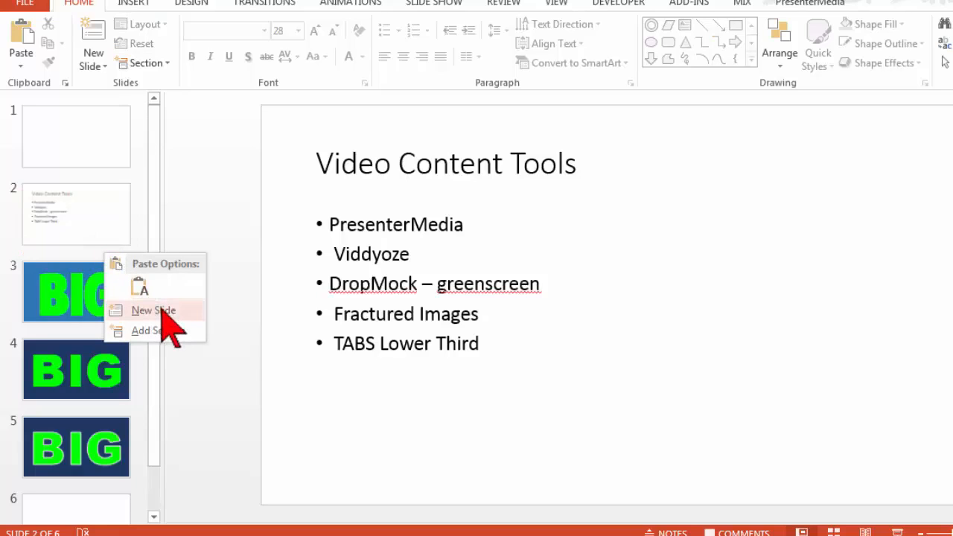
{"action": "left_click", "coordinate": [184, 310]}
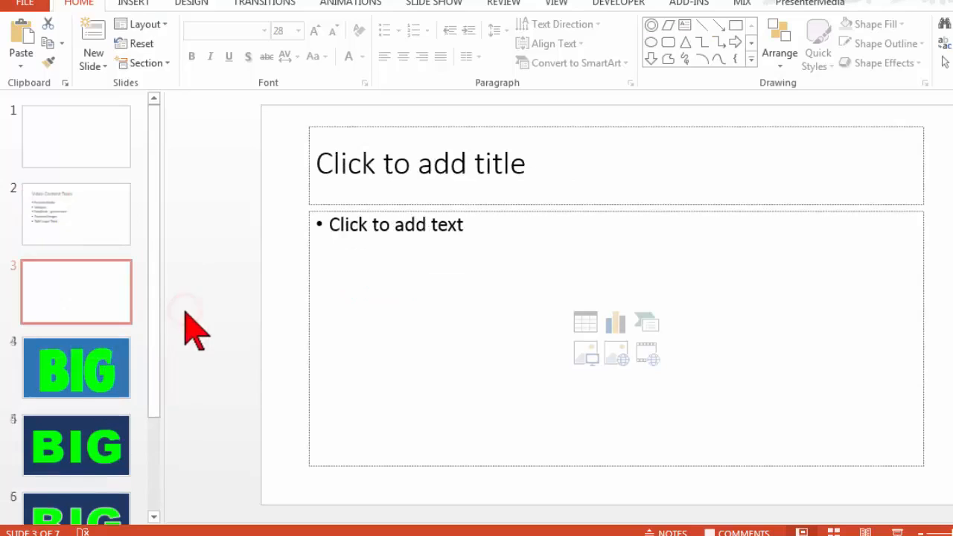
Change the new slide 3 to the blank layout.
{"action": "right_click", "coordinate": [124, 274]}
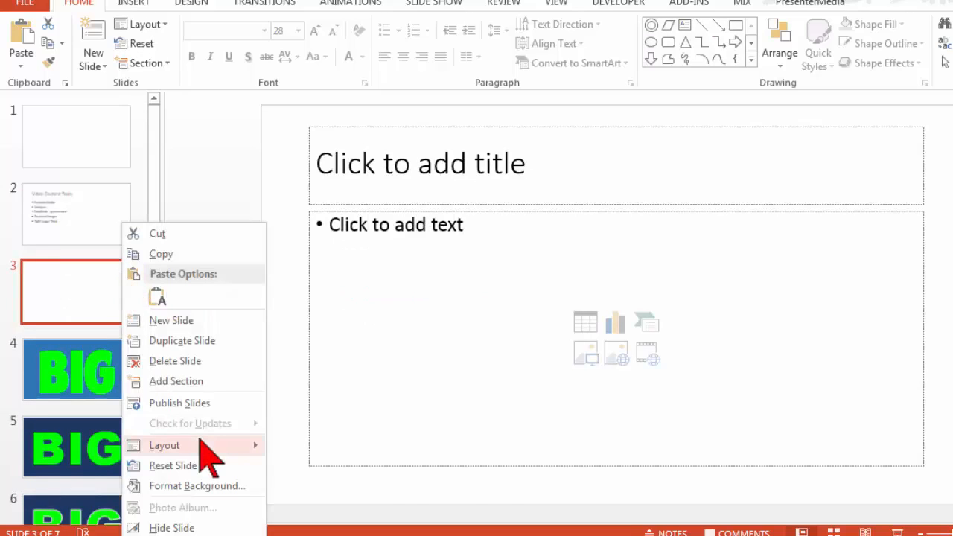
{"action": "mouse_move", "coordinate": [204, 450]}
{"action": "left_click", "coordinate": [316, 480]}
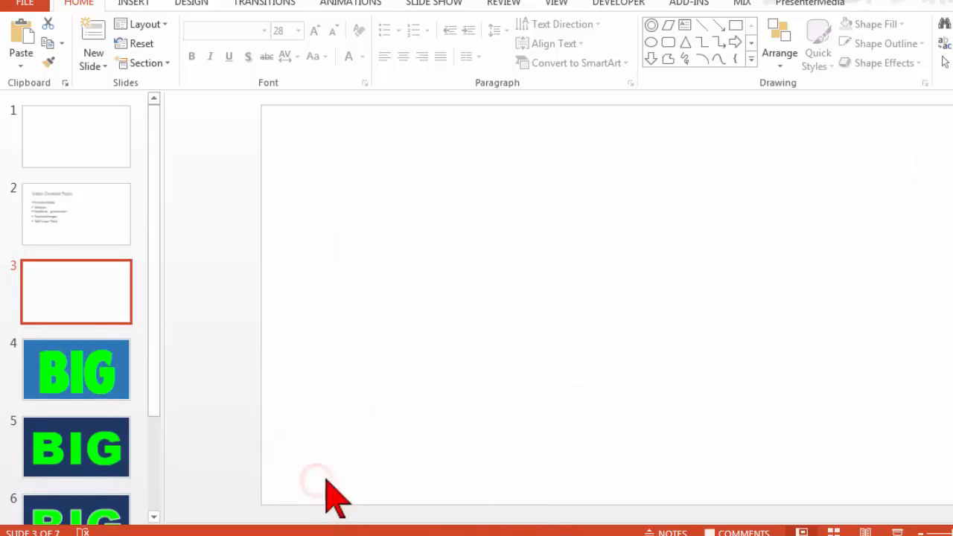
Set slide 3's background to a solid bright green fill from the standard colors.
{"action": "right_click", "coordinate": [555, 203]}
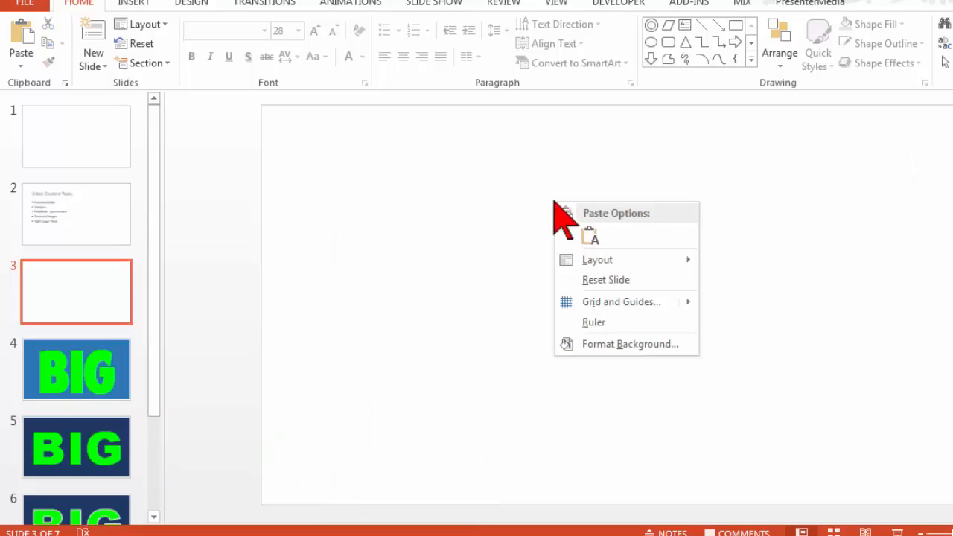
{"action": "left_click", "coordinate": [685, 343]}
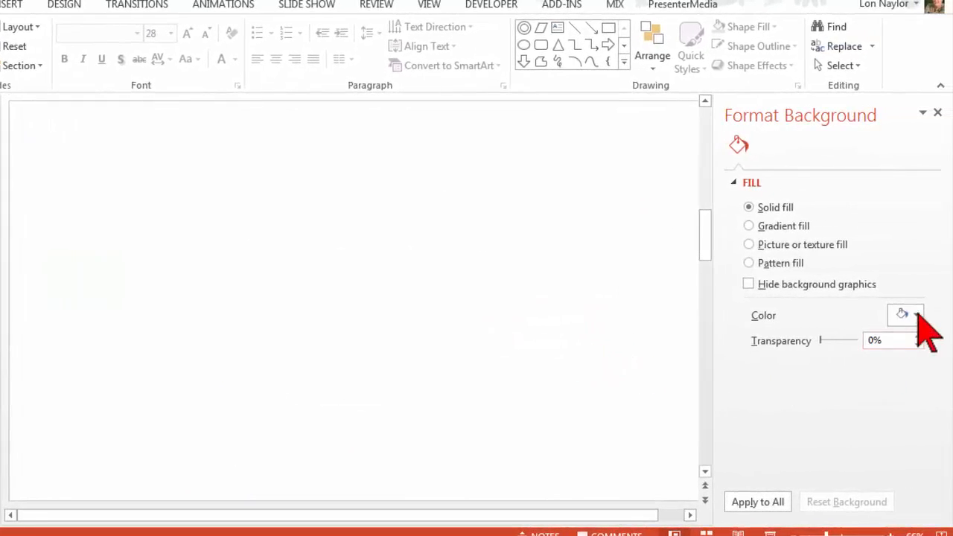
{"action": "left_click", "coordinate": [916, 314]}
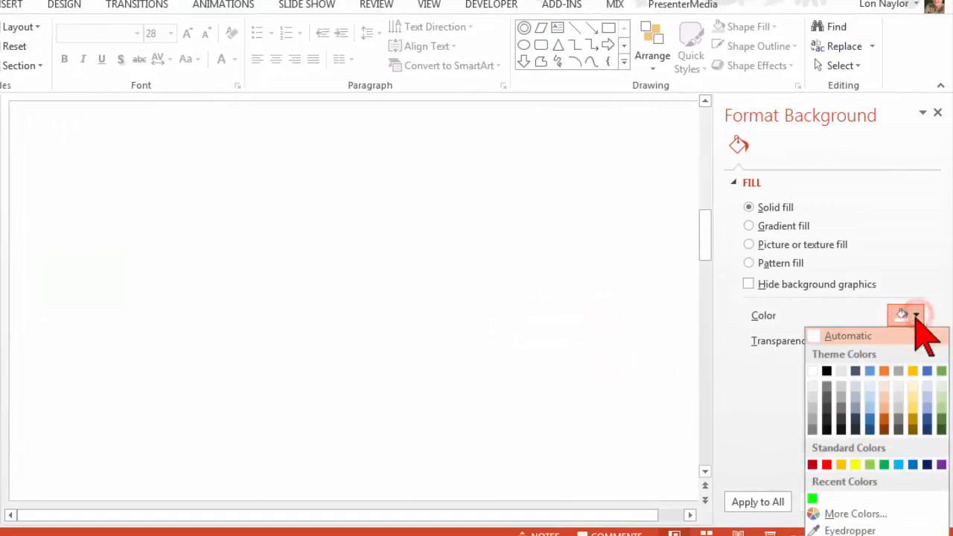
{"action": "left_click", "coordinate": [852, 515]}
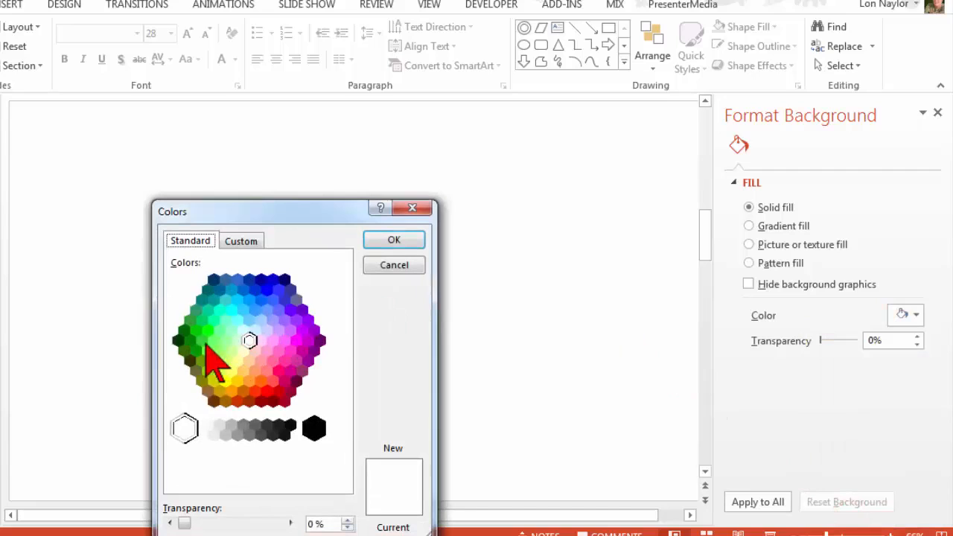
{"action": "left_click", "coordinate": [207, 330]}
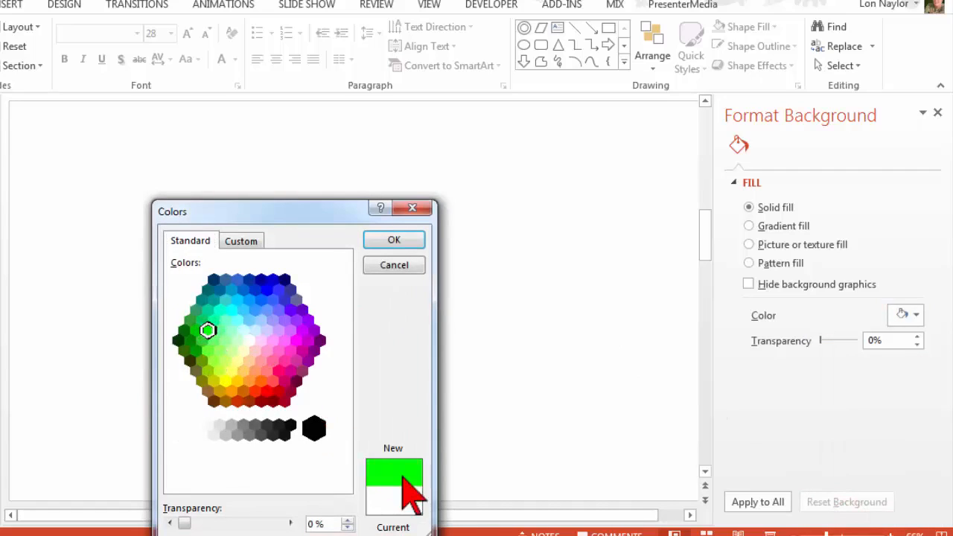
{"action": "left_click", "coordinate": [402, 242]}
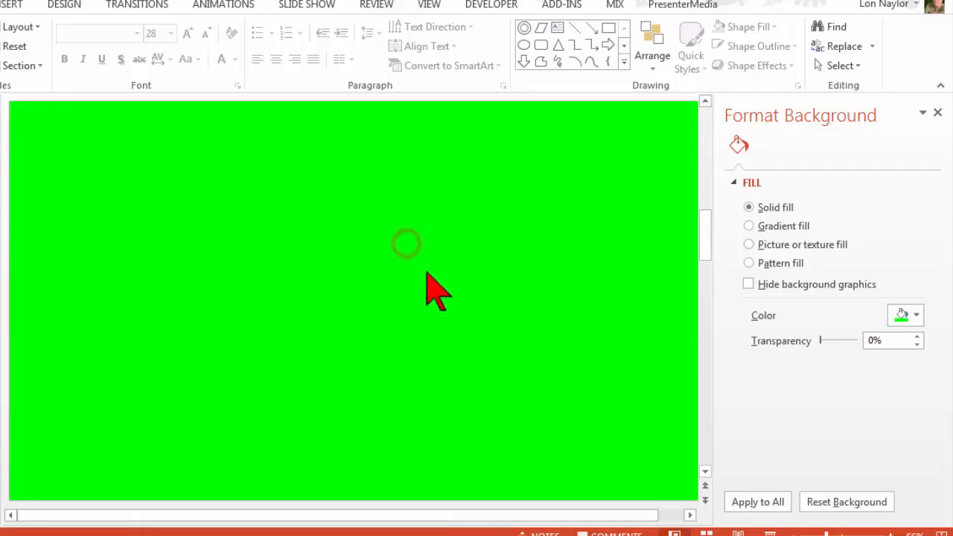
{"action": "left_click", "coordinate": [936, 116]}
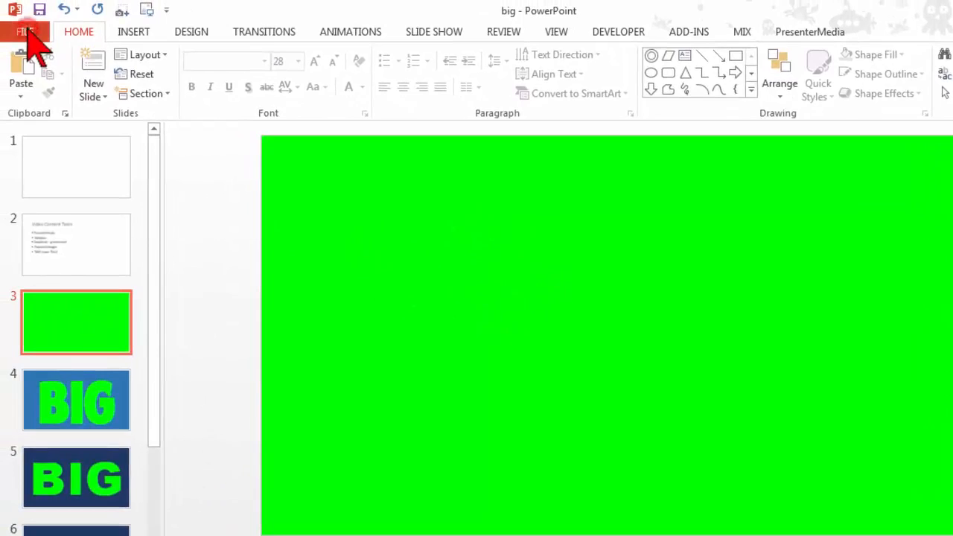
Export only the green slide as a PNG named greenscreen in the Greenscreen Assets folder.
{"action": "left_click", "coordinate": [29, 35]}
{"action": "left_click", "coordinate": [87, 208]}
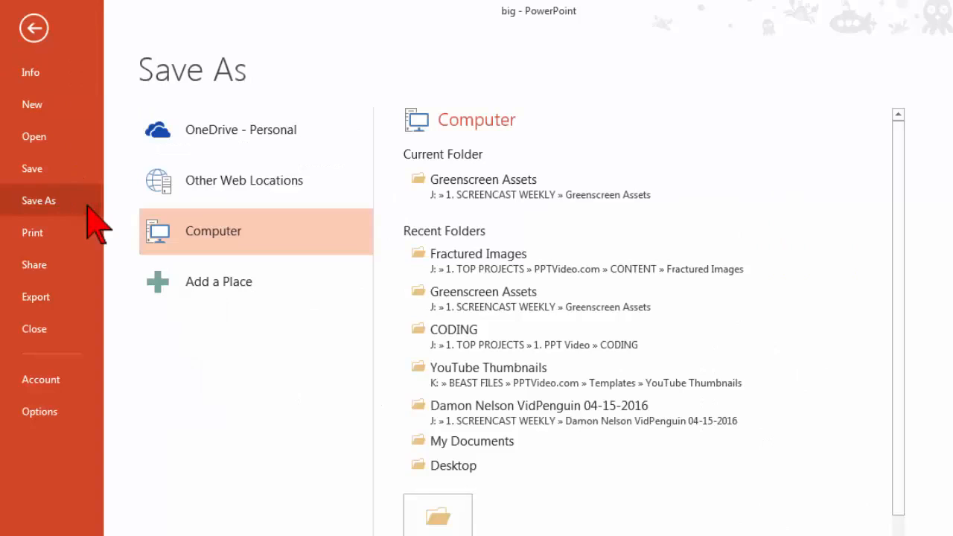
{"action": "left_click", "coordinate": [438, 515]}
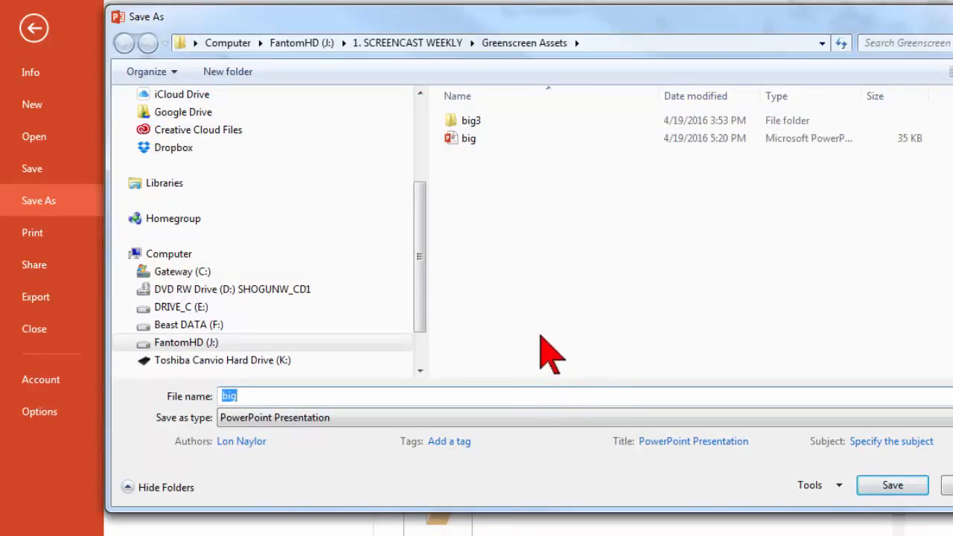
{"action": "type", "text": "gree"}
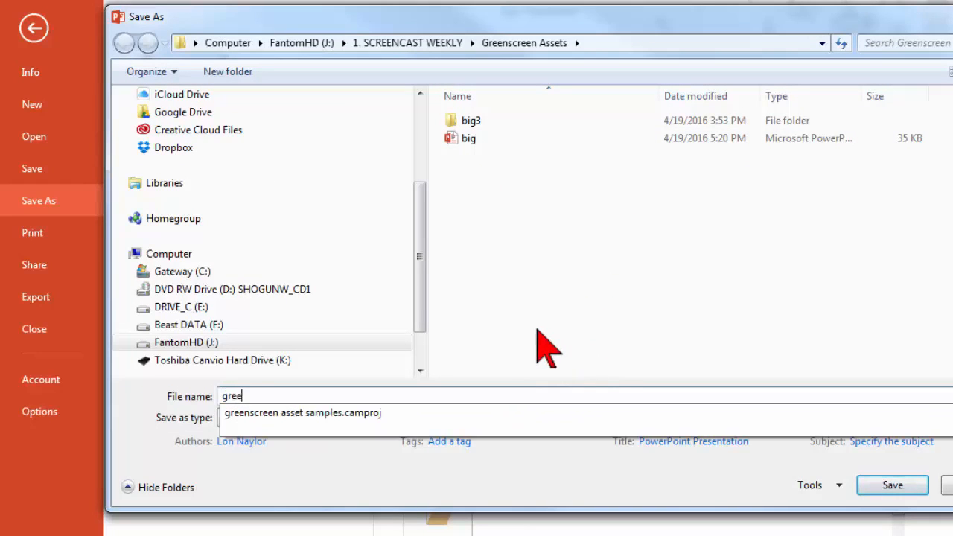
{"action": "type", "text": "nscreen"}
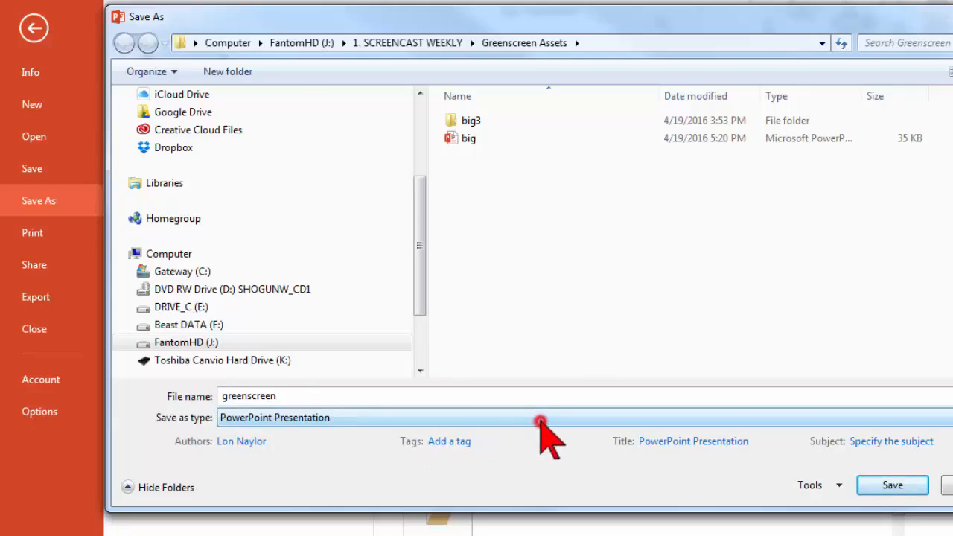
{"action": "left_click", "coordinate": [541, 422]}
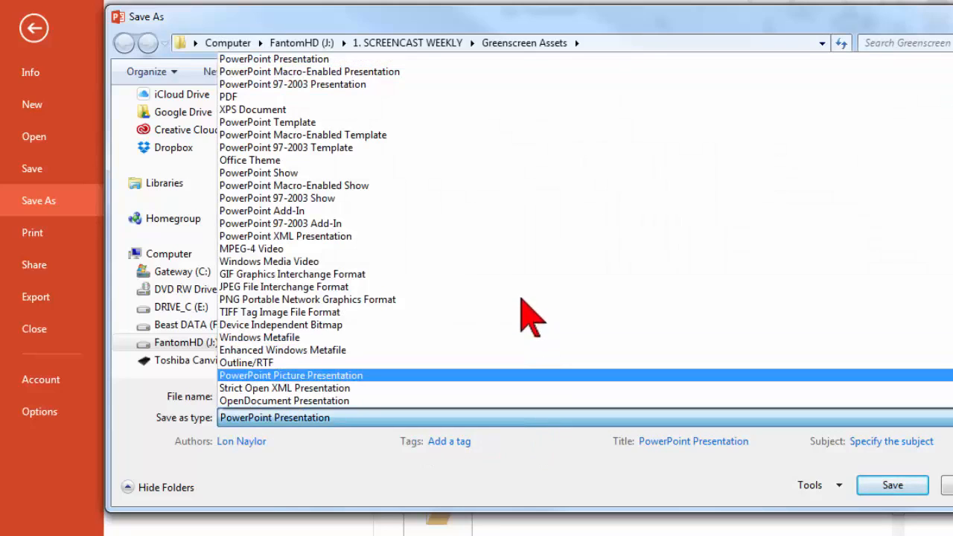
{"action": "left_click", "coordinate": [383, 298]}
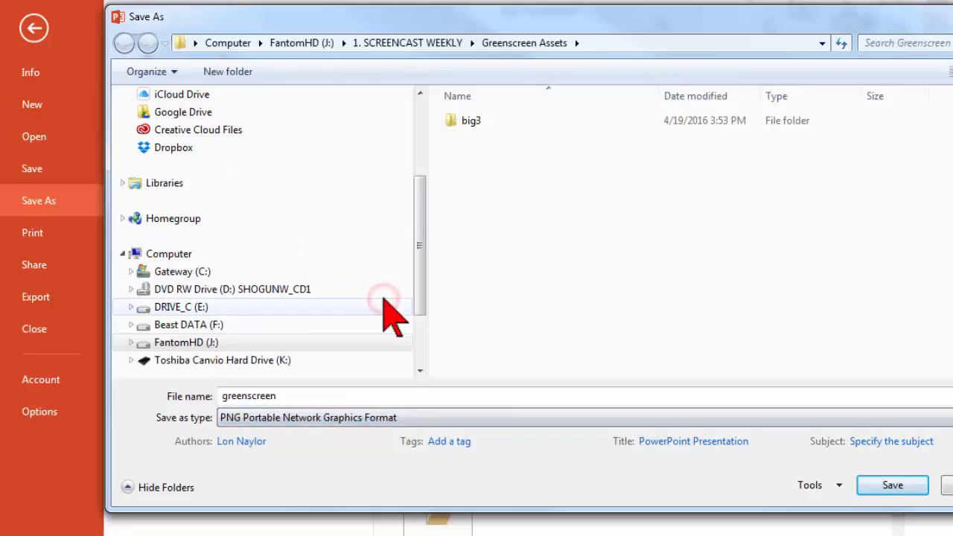
{"action": "left_click", "coordinate": [884, 485]}
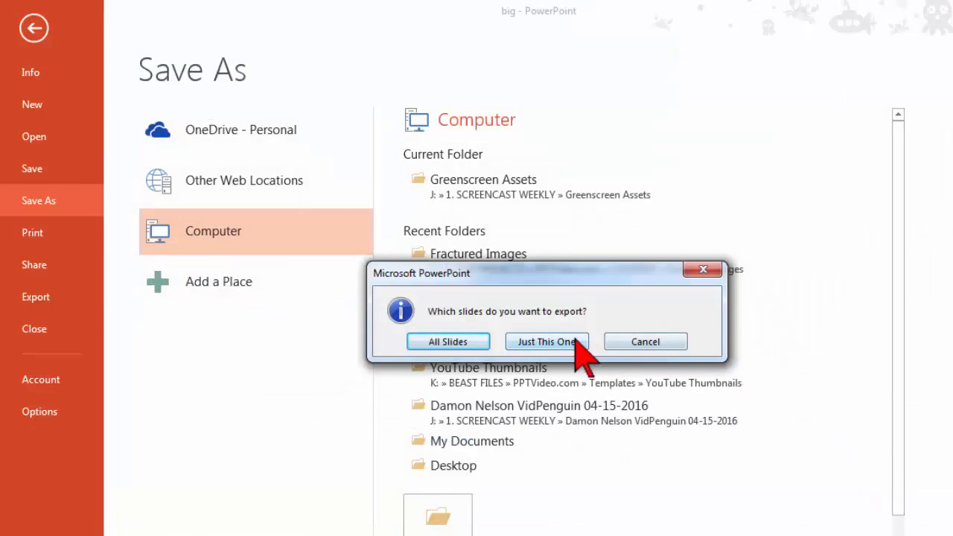
{"action": "left_click", "coordinate": [577, 342]}
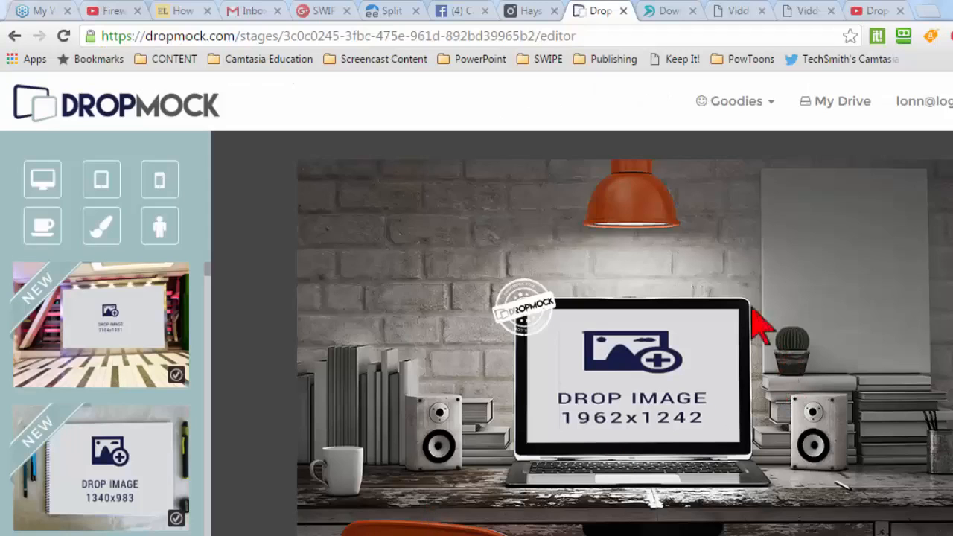
Switch to DropMock and fill the laptop screen with the uploaded greenscreen background image, keeping the default crop.
{"action": "scroll", "coordinate": [670, 313], "scroll_direction": "down", "scroll_amount": 1}
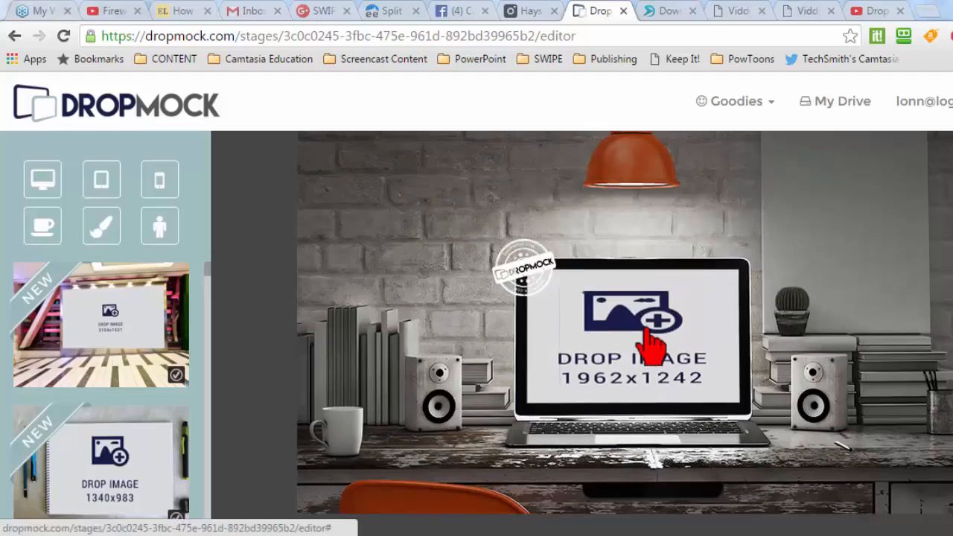
{"action": "left_click", "coordinate": [648, 340]}
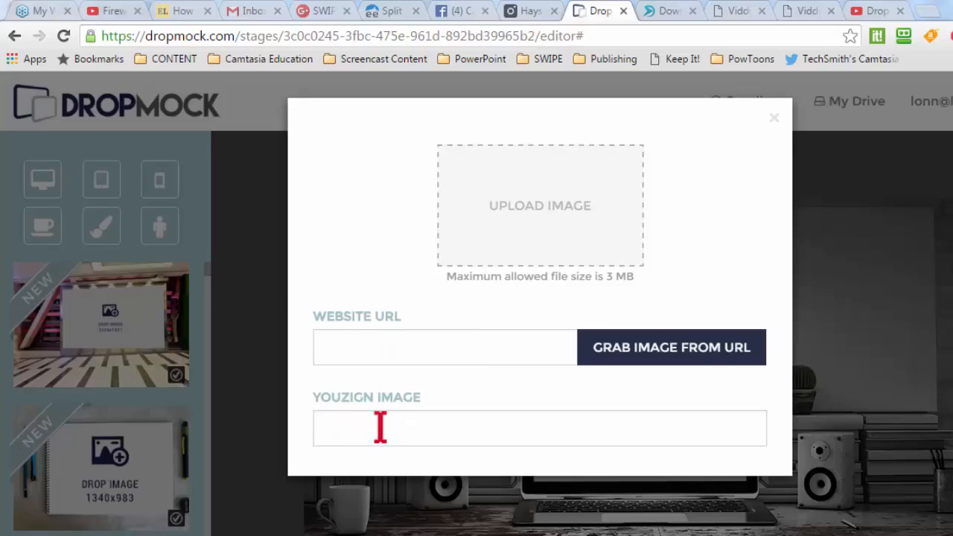
{"action": "left_click", "coordinate": [548, 218]}
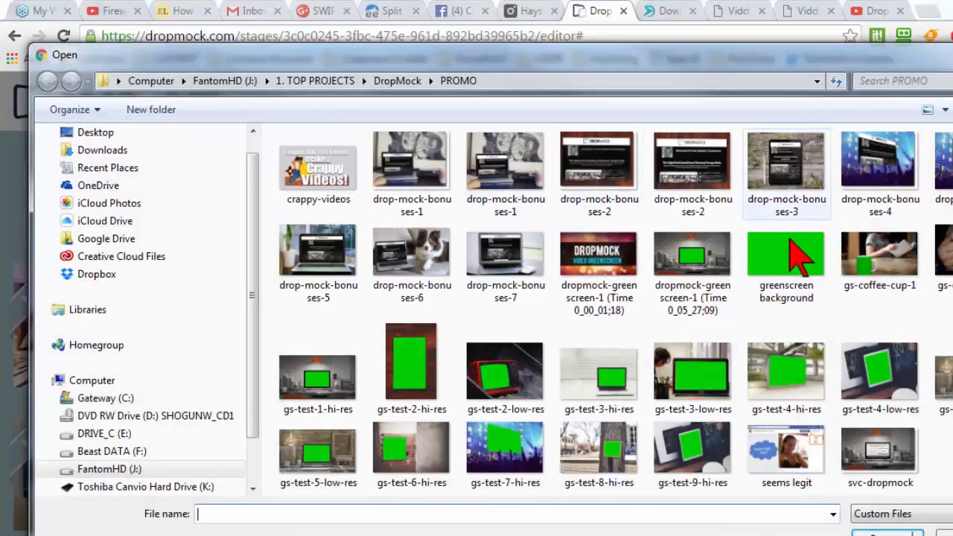
{"action": "left_click", "coordinate": [793, 259]}
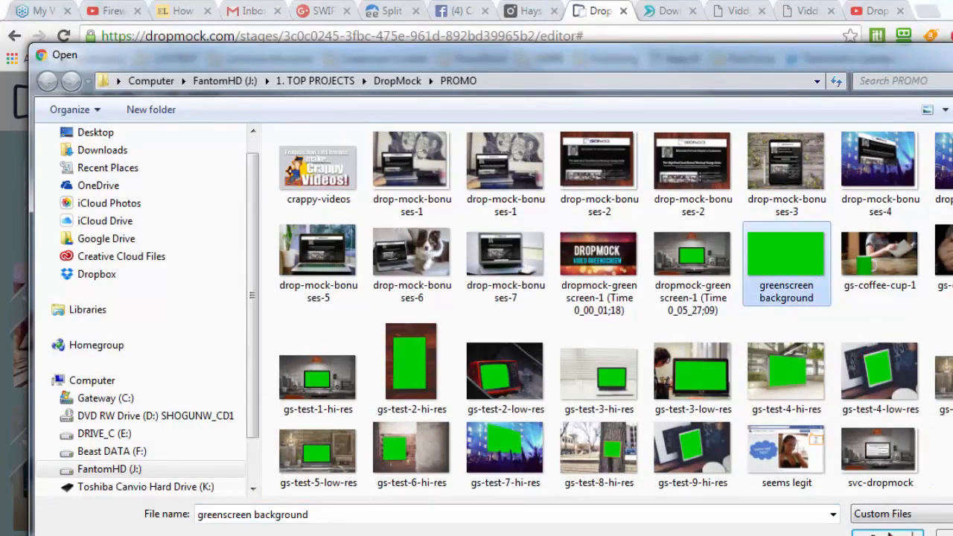
{"action": "left_click", "coordinate": [887, 533]}
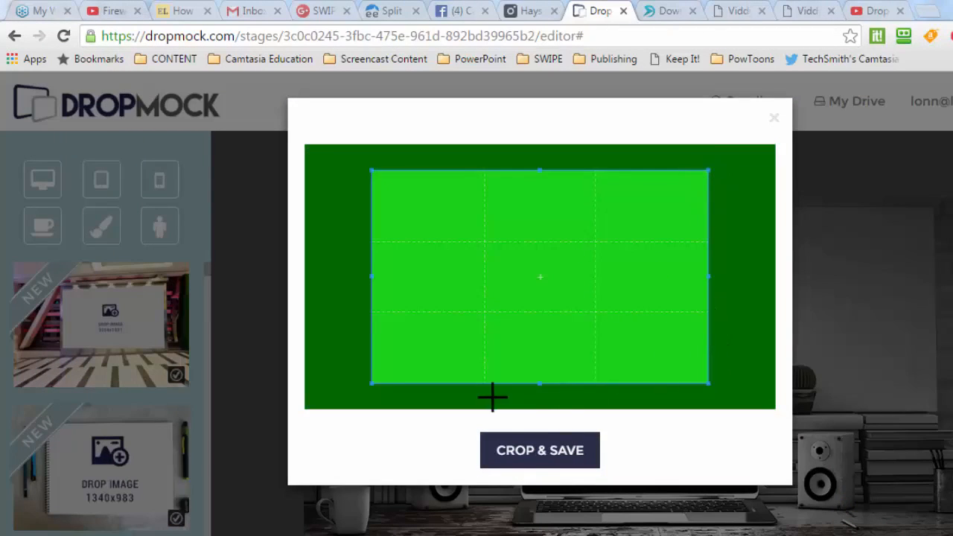
{"action": "left_click", "coordinate": [529, 454]}
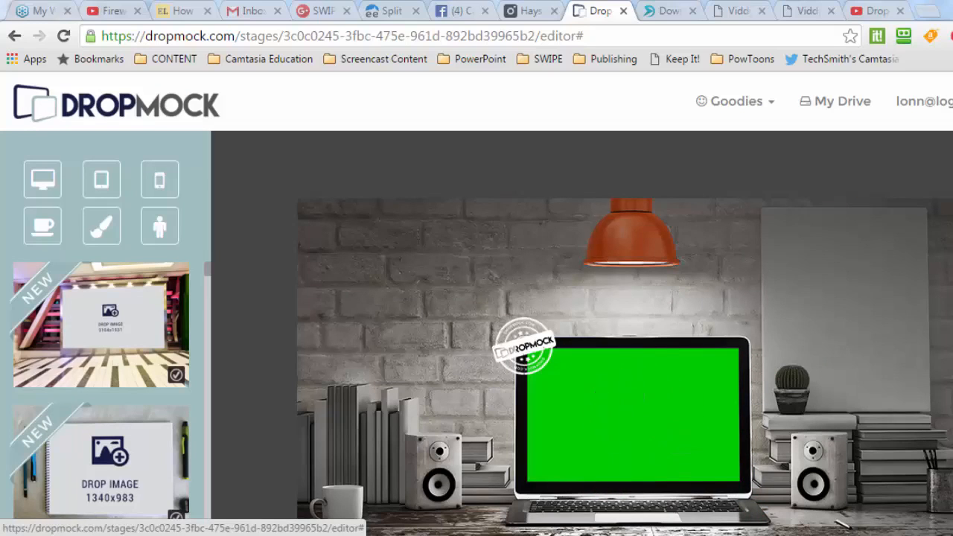
{"action": "scroll", "coordinate": [633, 376], "scroll_direction": "down", "scroll_amount": 1}
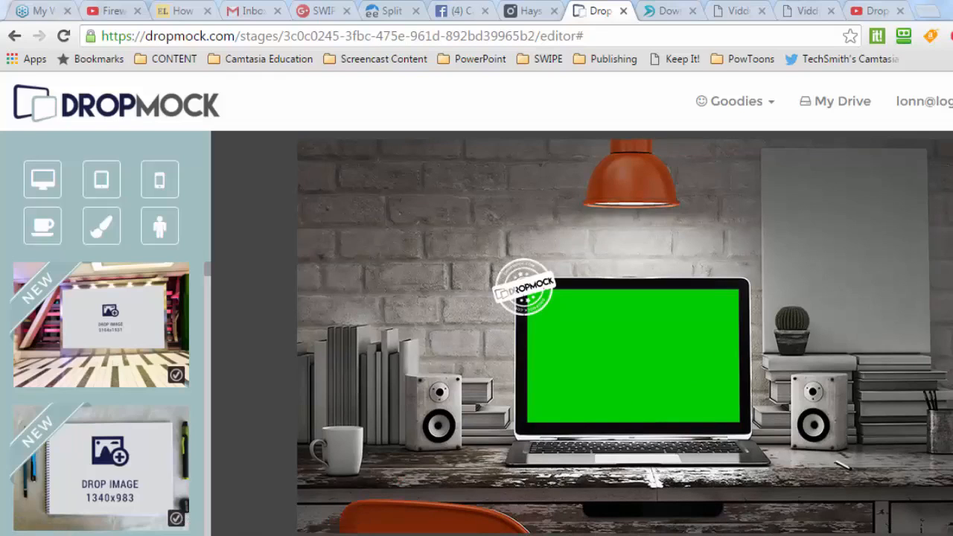
Switch to the Camtasia Studio project dropmock-greenscreen-1, preview gs-test-7-hi-res.png and select gs-test-1-hi-res.png among the project's clips.
{"action": "left_click", "coordinate": [450, 535]}
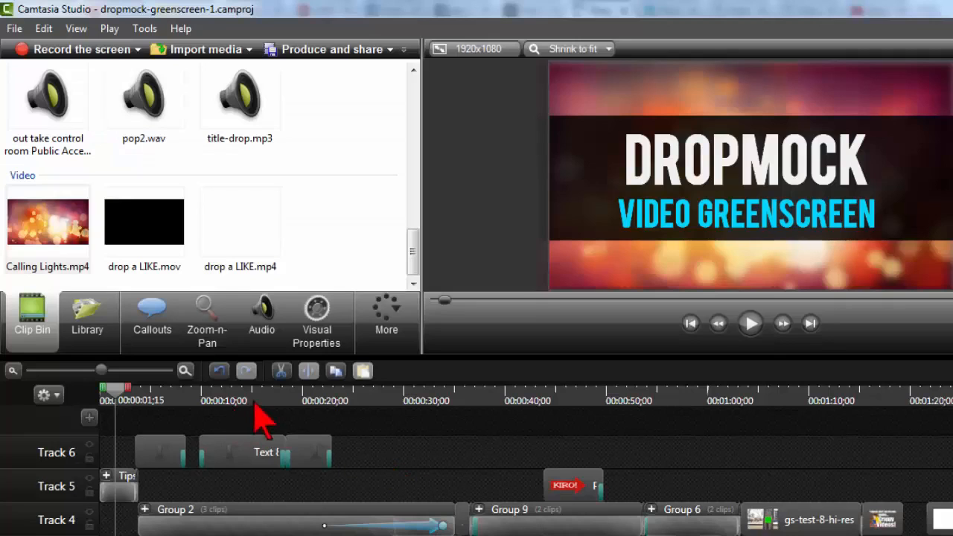
{"action": "left_click_drag", "start_coordinate": [412, 251], "coordinate": [425, 138]}
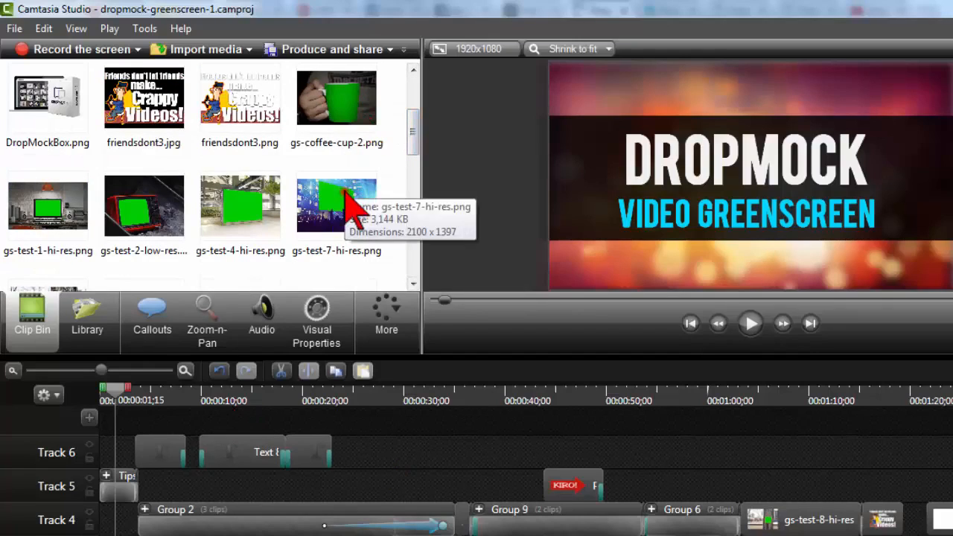
{"action": "left_click", "coordinate": [354, 209]}
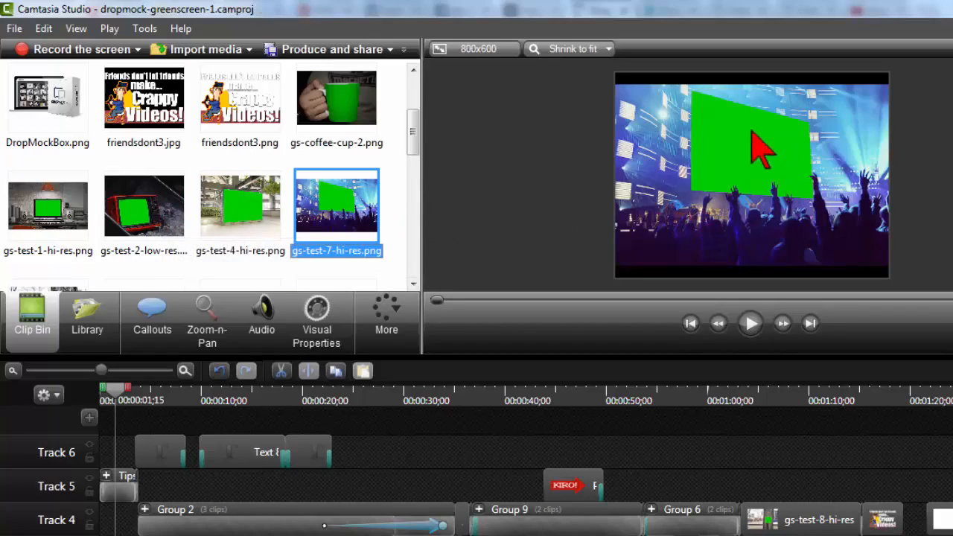
{"action": "left_click", "coordinate": [51, 206]}
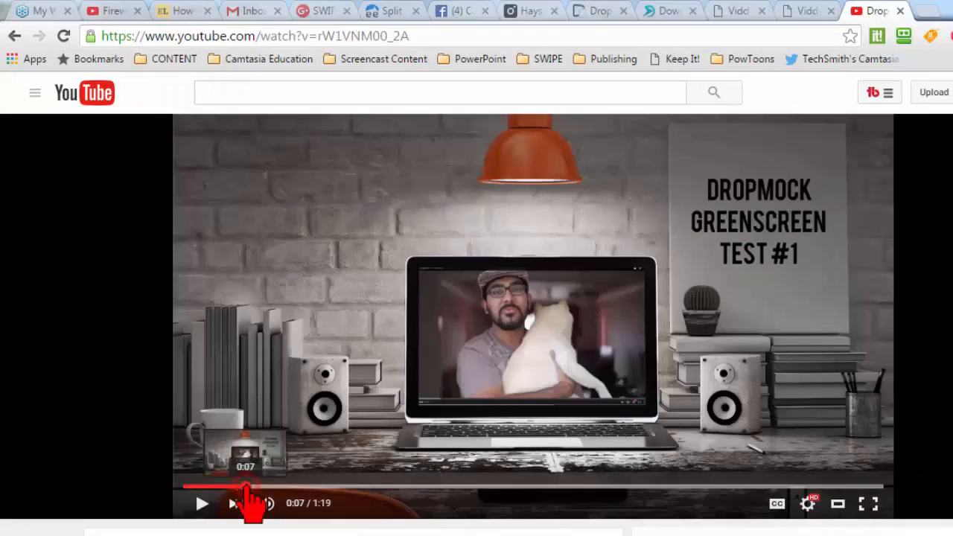
Switch to YouTube and play the DropMock greenscreen test video from about 0:04 with its sound toggled.
{"action": "left_click_drag", "start_coordinate": [246, 490], "coordinate": [223, 506]}
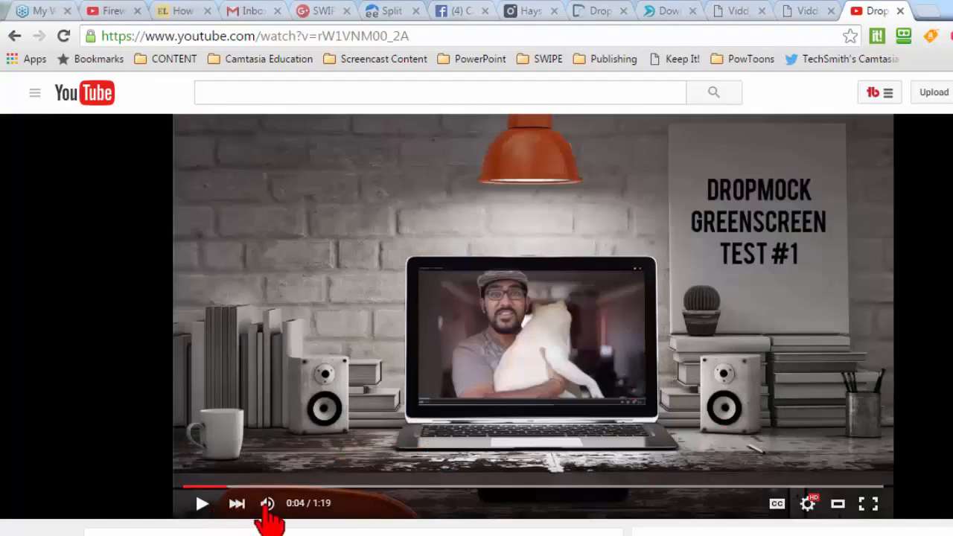
{"action": "left_click", "coordinate": [266, 504]}
{"action": "left_click", "coordinate": [202, 503]}
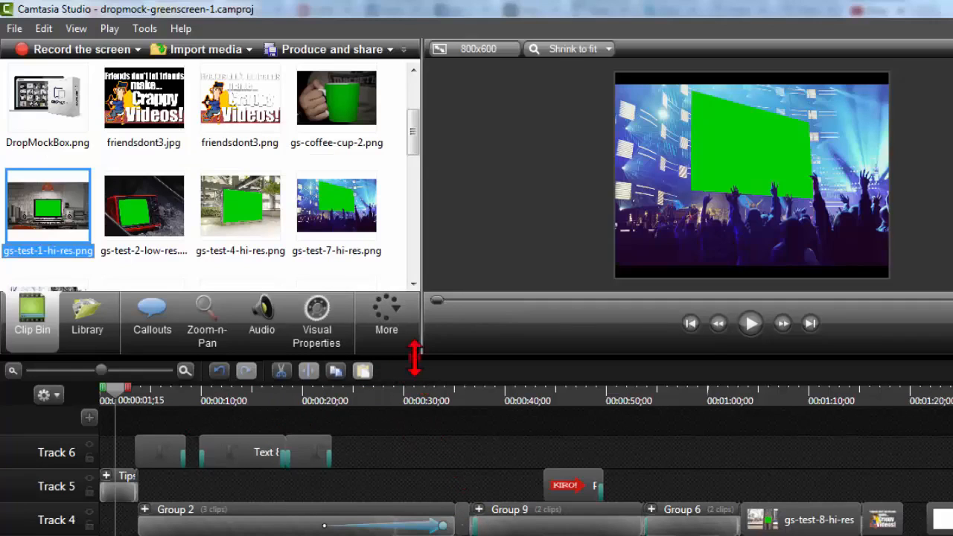
Return to Camtasia Studio, enlarge the timeline area and review the laptop greenscreen sequence at about 16 and 5 seconds.
{"action": "left_click_drag", "start_coordinate": [414, 359], "coordinate": [421, 332]}
{"action": "left_click", "coordinate": [263, 364]}
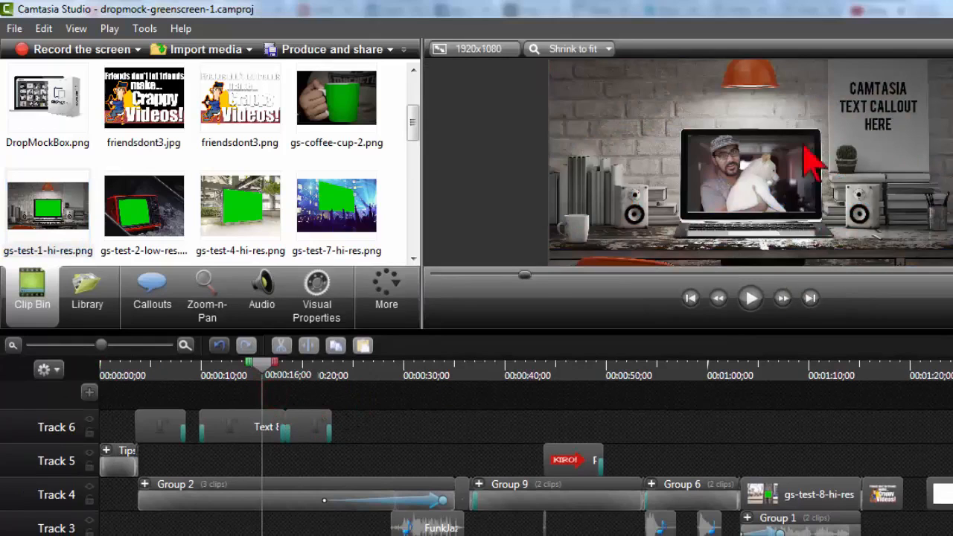
{"action": "left_click_drag", "start_coordinate": [259, 367], "coordinate": [153, 372]}
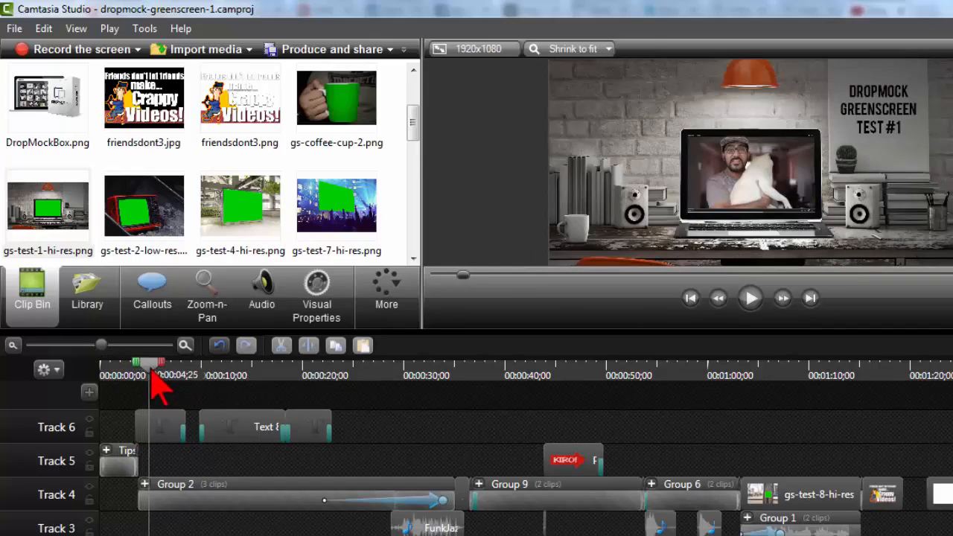
Add gs-test-1-hi-res.png to Track 4 beyond the existing clips, starting at about 00:02:12.
{"action": "left_click", "coordinate": [62, 216]}
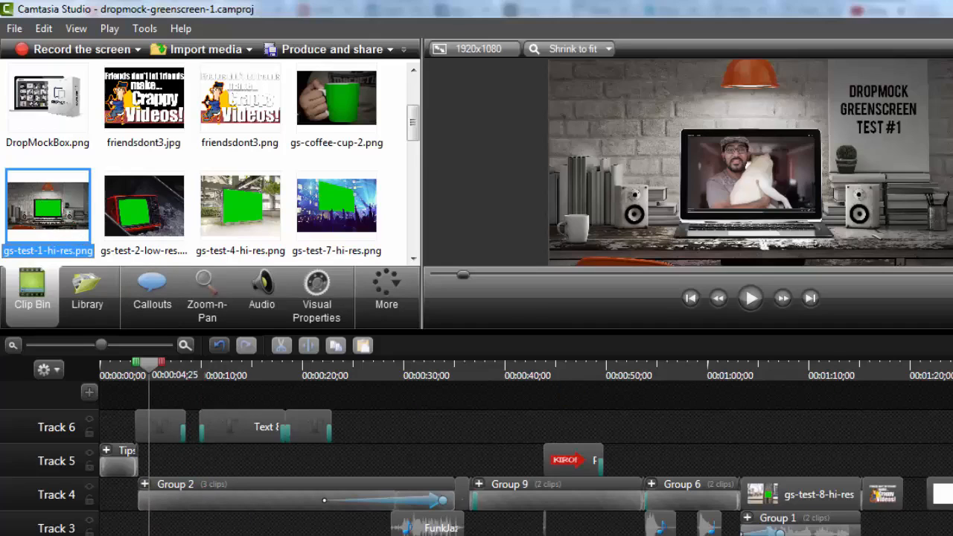
{"action": "left_click", "coordinate": [949, 368]}
{"action": "scroll", "coordinate": [525, 446], "scroll_direction": "down", "scroll_amount": 5}
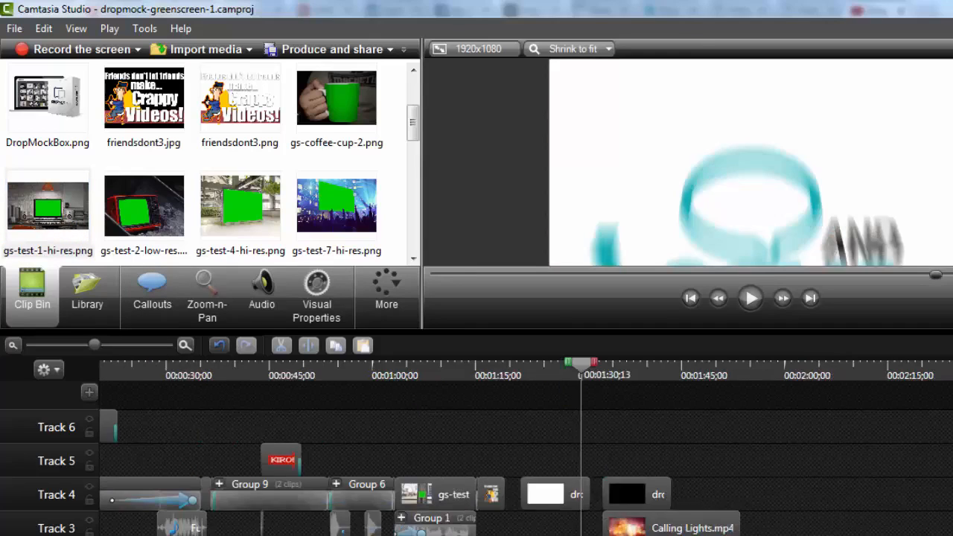
{"action": "left_click", "coordinate": [341, 372]}
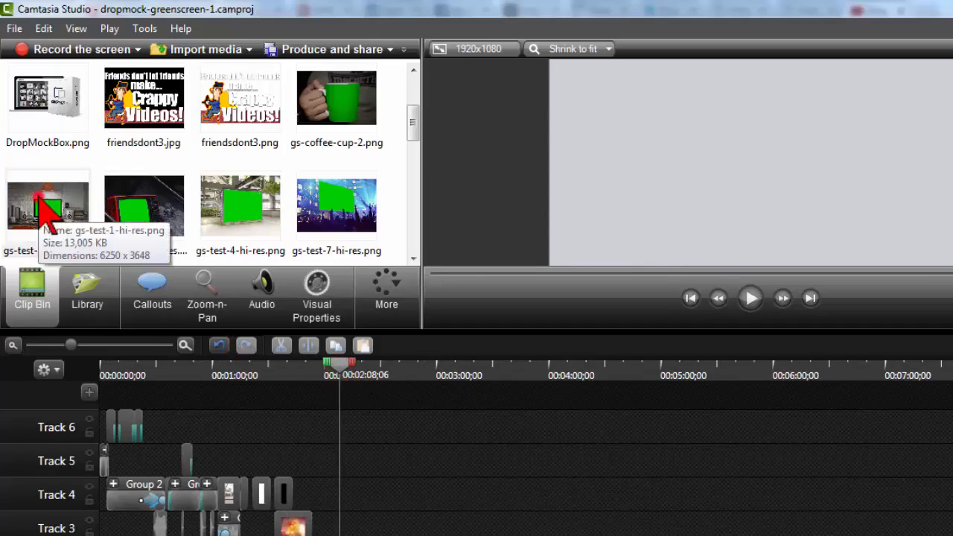
{"action": "left_click_drag", "start_coordinate": [40, 201], "coordinate": [314, 272]}
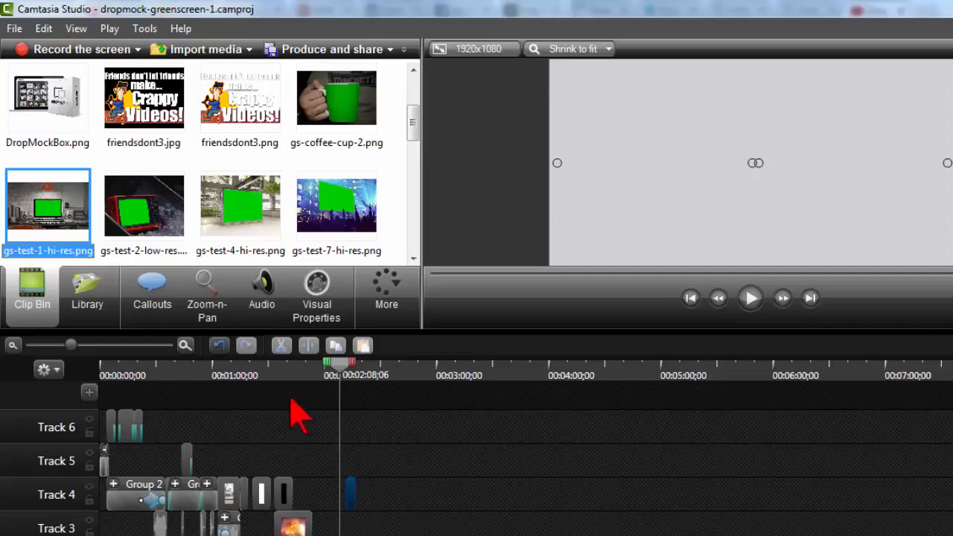
{"action": "left_click_drag", "start_coordinate": [354, 394], "coordinate": [350, 492]}
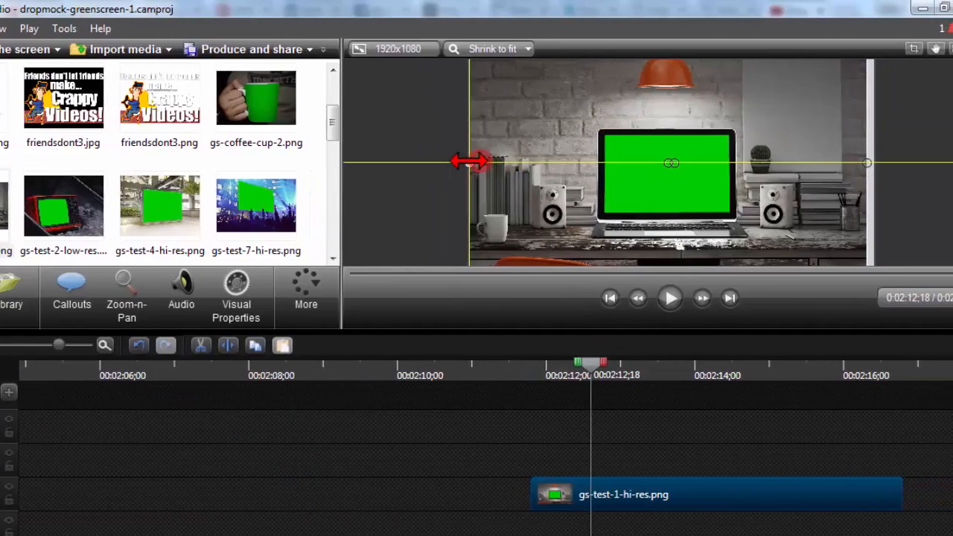
Resize gs-test-1-hi-res.png horizontally so the image spans the full width of the 1920x1080 canvas.
{"action": "left_click_drag", "start_coordinate": [468, 161], "coordinate": [469, 161]}
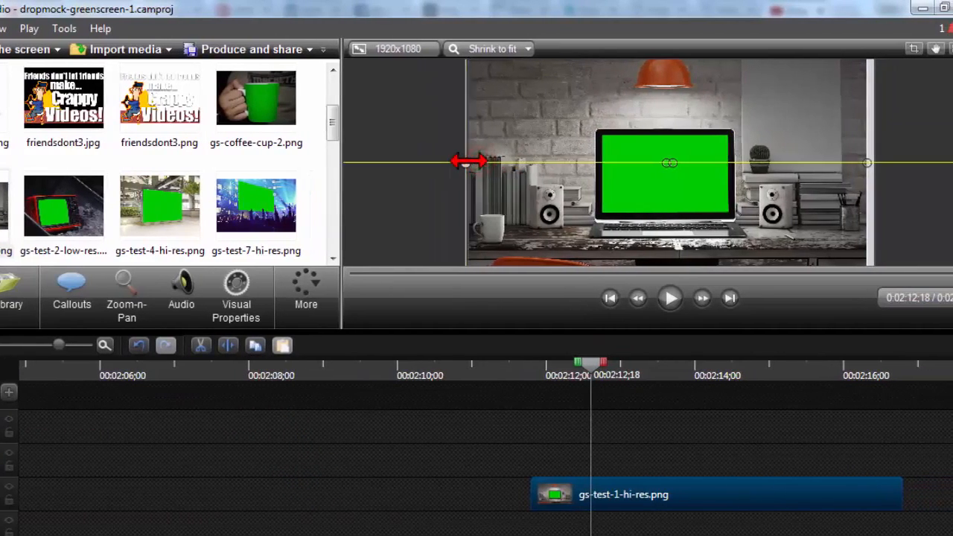
{"action": "left_click_drag", "start_coordinate": [864, 161], "coordinate": [859, 159]}
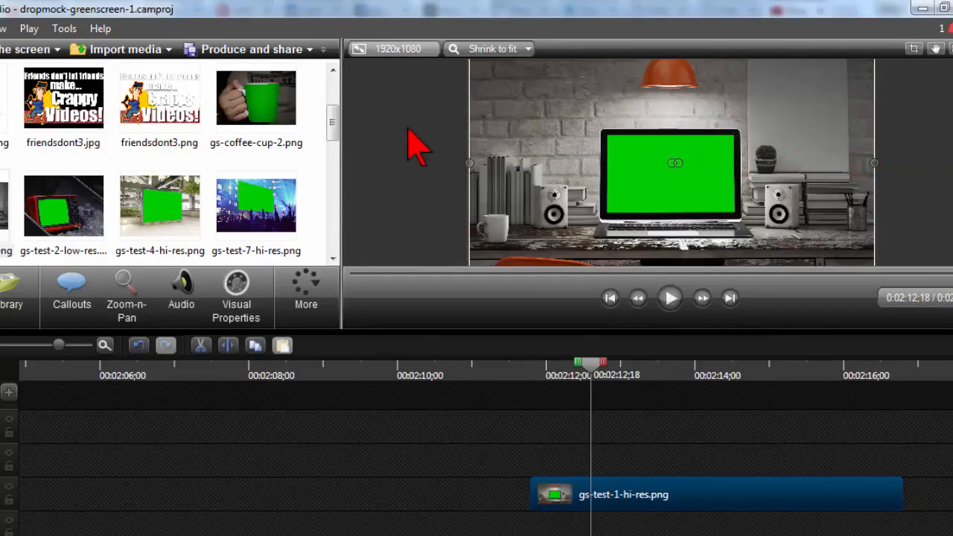
{"action": "scroll", "coordinate": [416, 145], "scroll_direction": "up", "scroll_amount": 1}
{"action": "scroll", "coordinate": [421, 149], "scroll_direction": "down", "scroll_amount": 1}
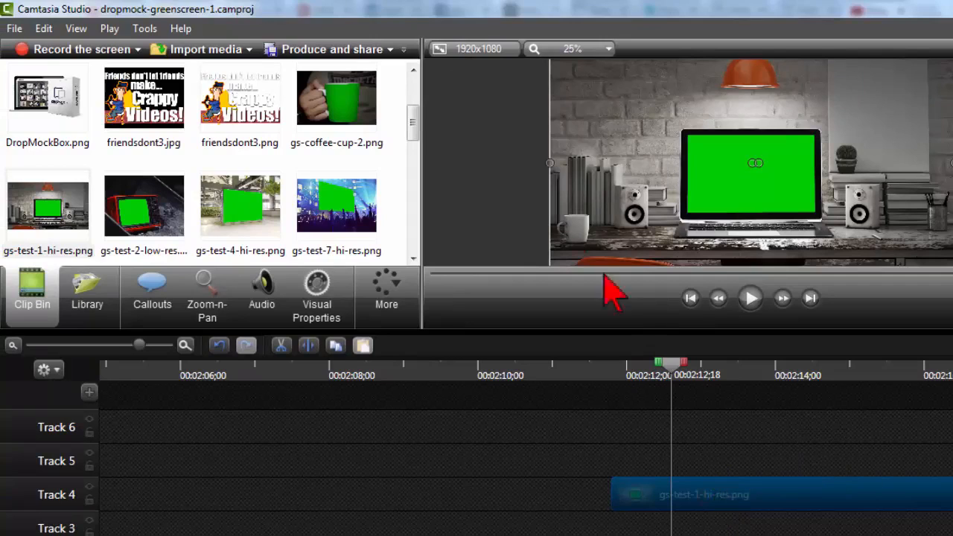
Enable the Remove a color effect on the gs-test-1-hi-res.png clip and enlarge the preview area.
{"action": "left_click", "coordinate": [328, 297]}
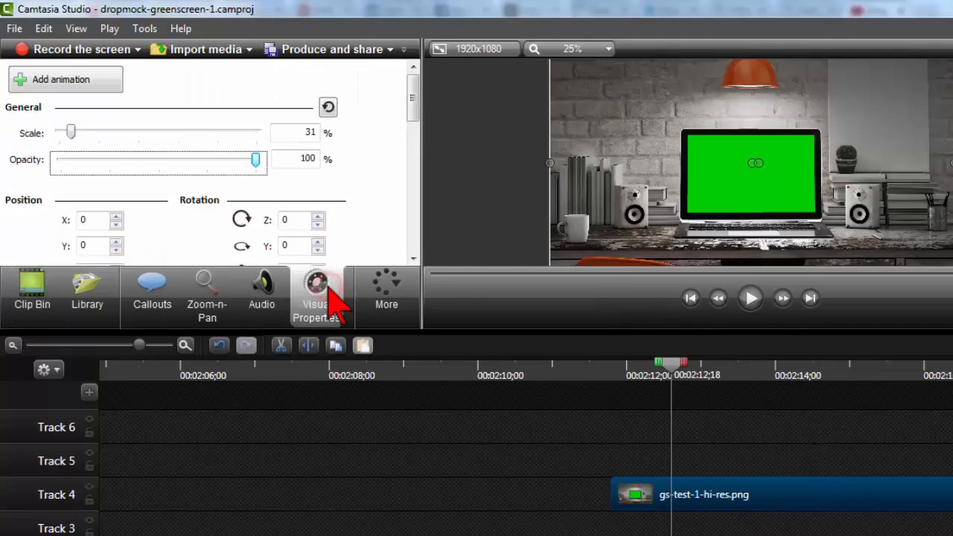
{"action": "left_click_drag", "start_coordinate": [413, 104], "coordinate": [415, 170]}
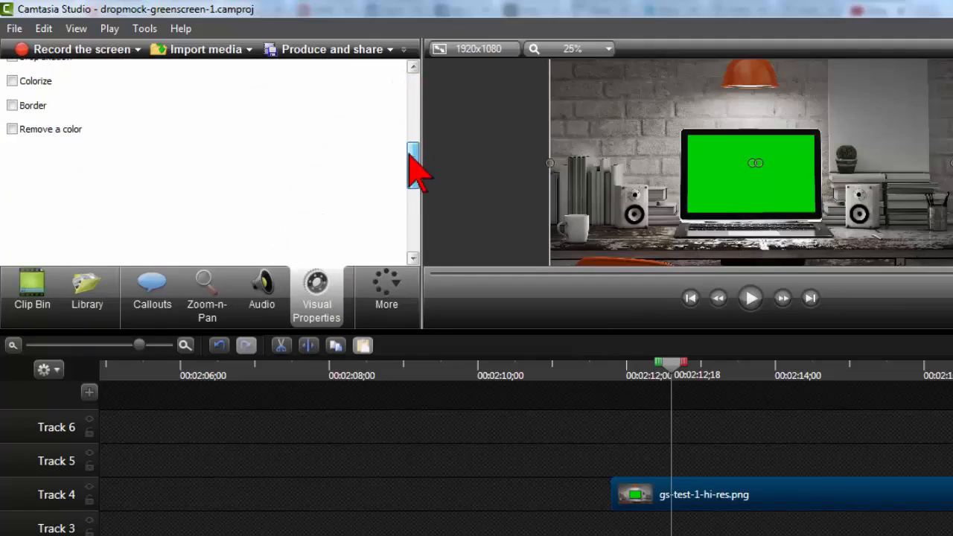
{"action": "left_click", "coordinate": [13, 129]}
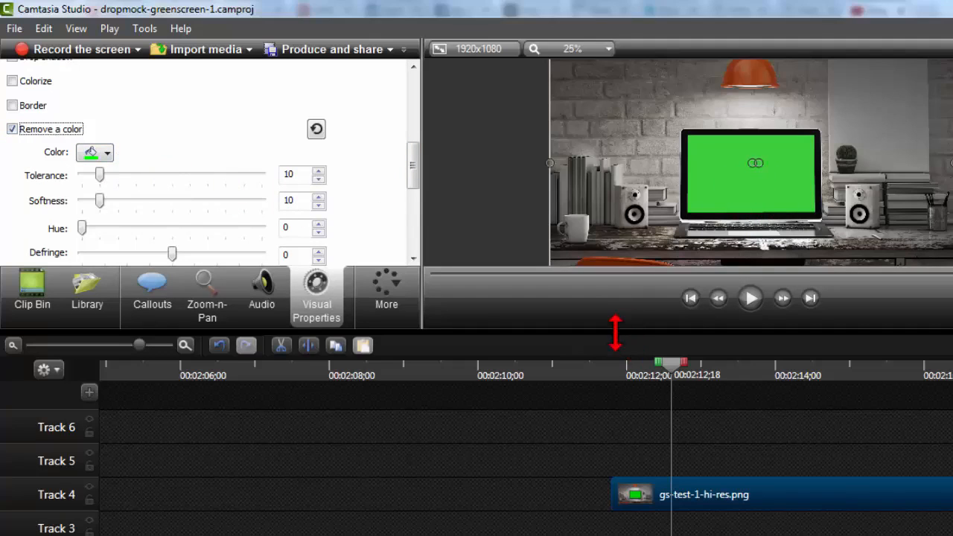
{"action": "left_click_drag", "start_coordinate": [615, 332], "coordinate": [619, 360]}
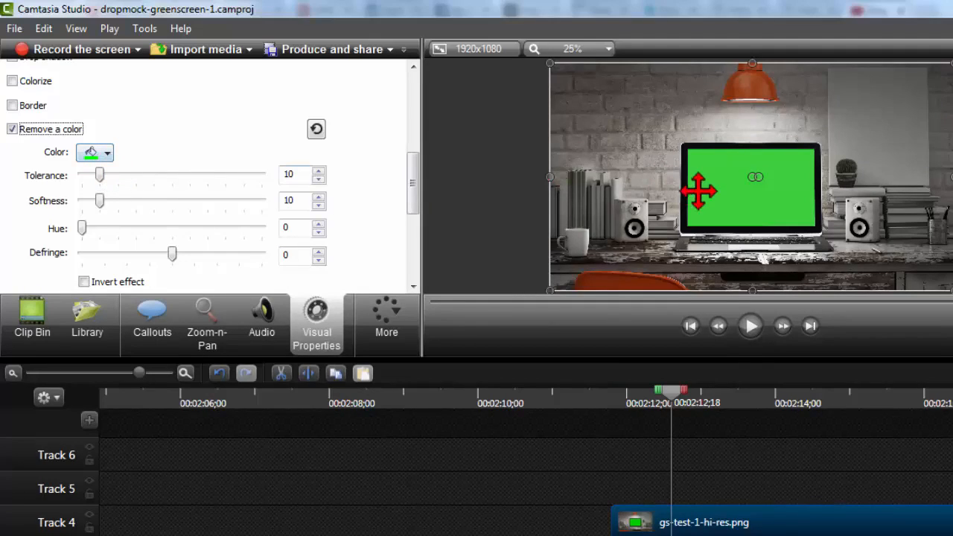
Try sampling the tinted green of the laptop screen (R 60, G 206, B 62) as the color to remove.
{"action": "left_click", "coordinate": [107, 152]}
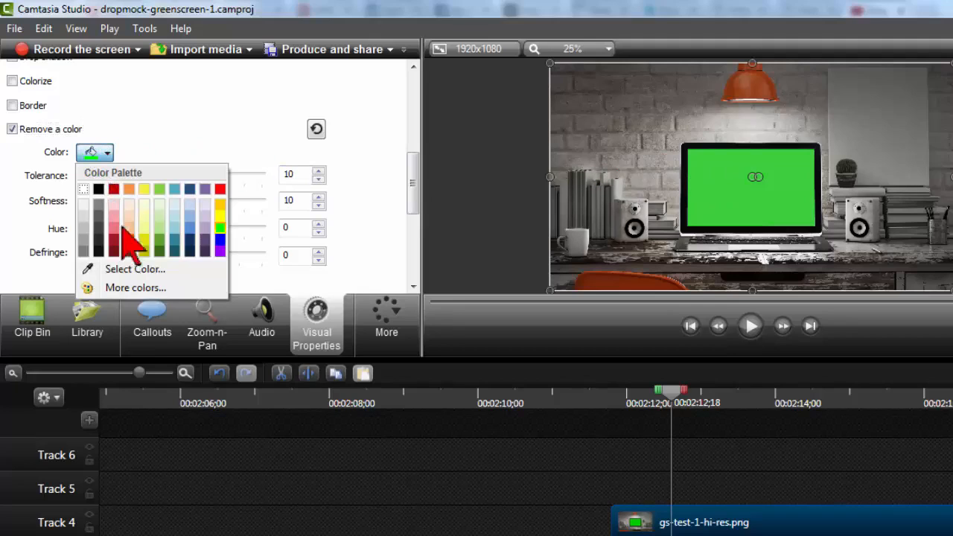
{"action": "left_click", "coordinate": [159, 266]}
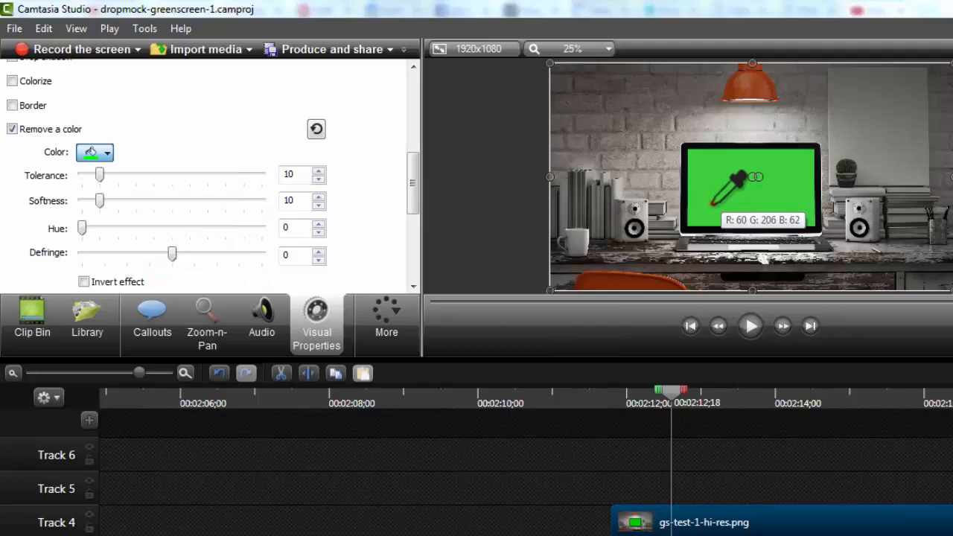
{"action": "left_click", "coordinate": [712, 203]}
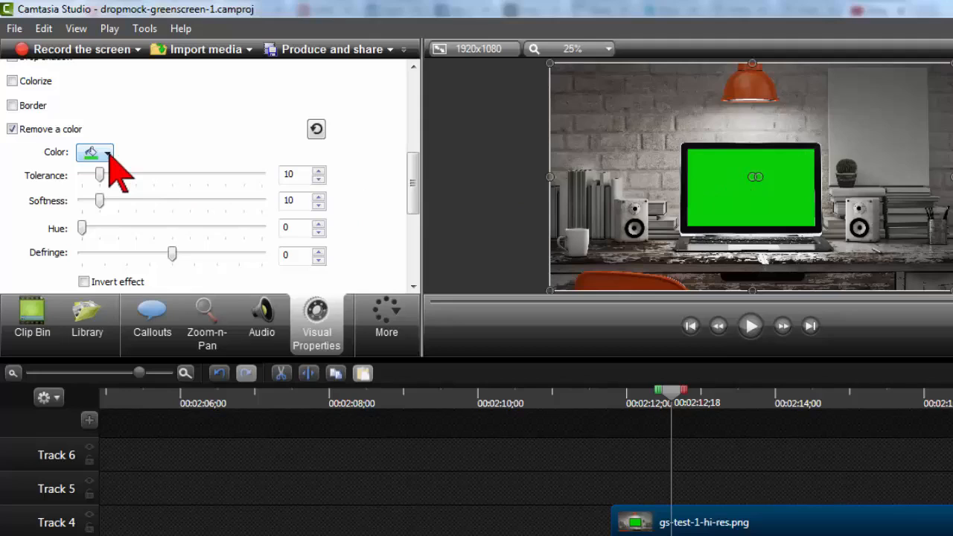
Re-enable Remove a color with dark red, and sample the laptop screen's pure green (R 0, G 204, B 0) as the removed color.
{"action": "left_click", "coordinate": [12, 128]}
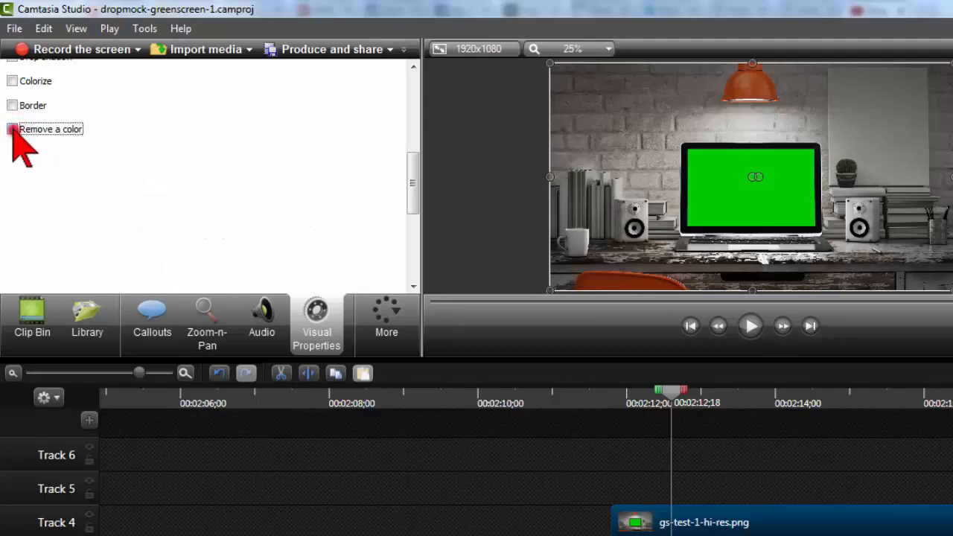
{"action": "left_click", "coordinate": [12, 129]}
{"action": "left_click", "coordinate": [108, 153]}
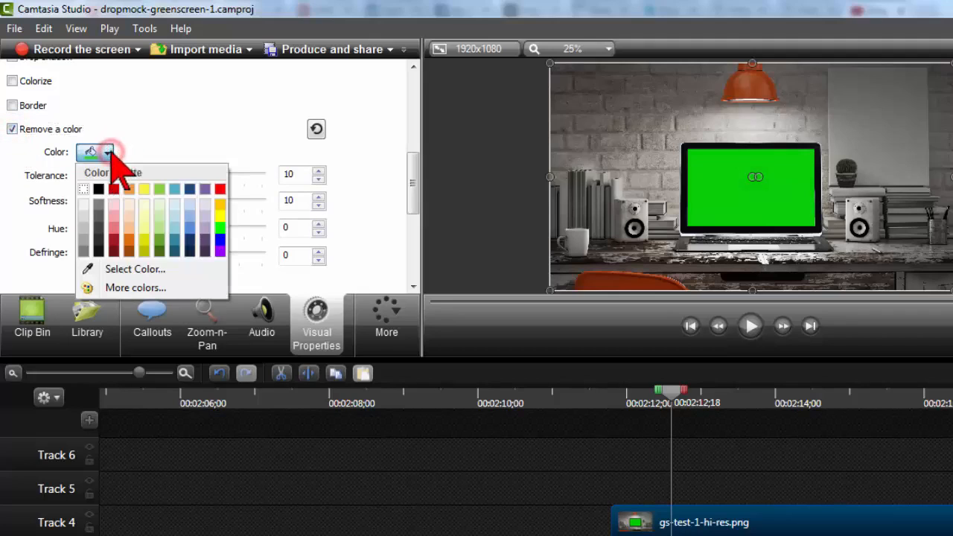
{"action": "left_click", "coordinate": [115, 189]}
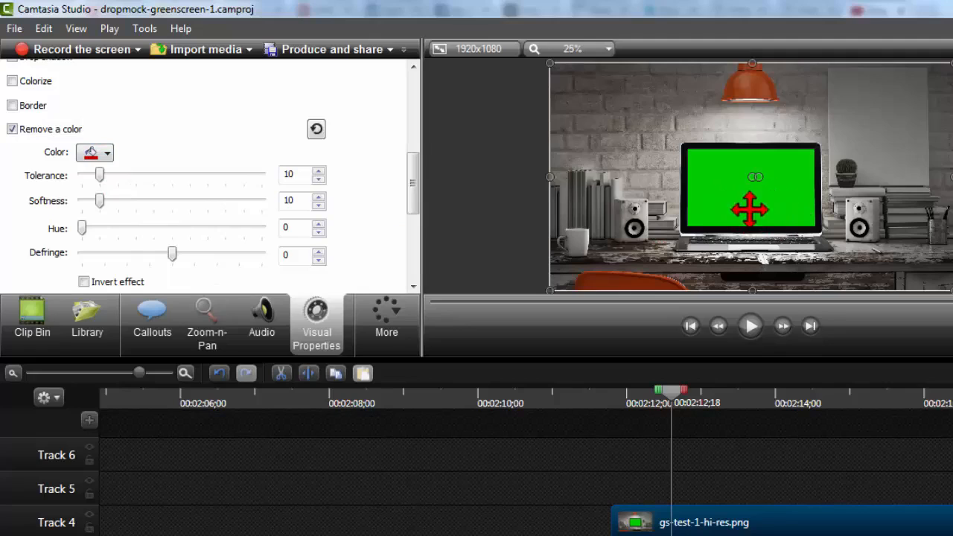
{"action": "left_click", "coordinate": [108, 151]}
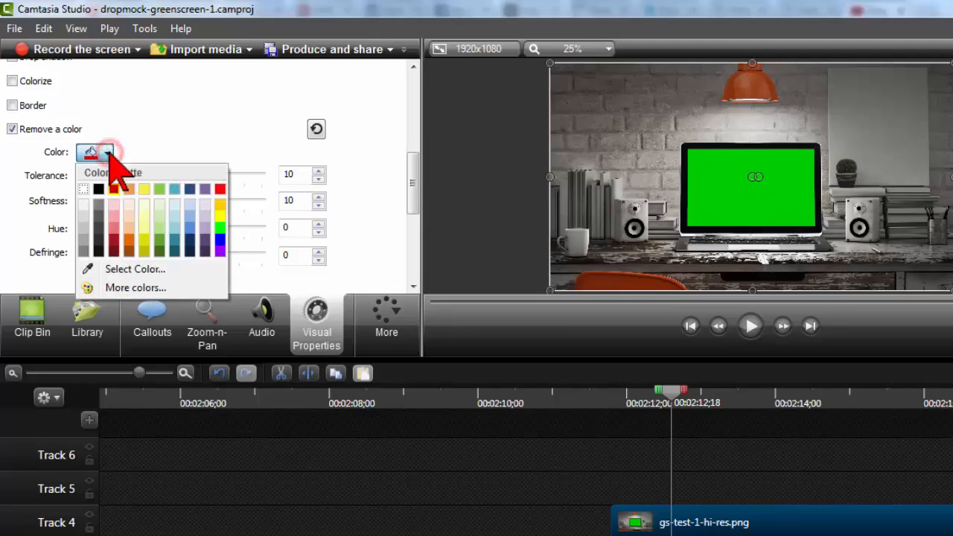
{"action": "left_click", "coordinate": [152, 268]}
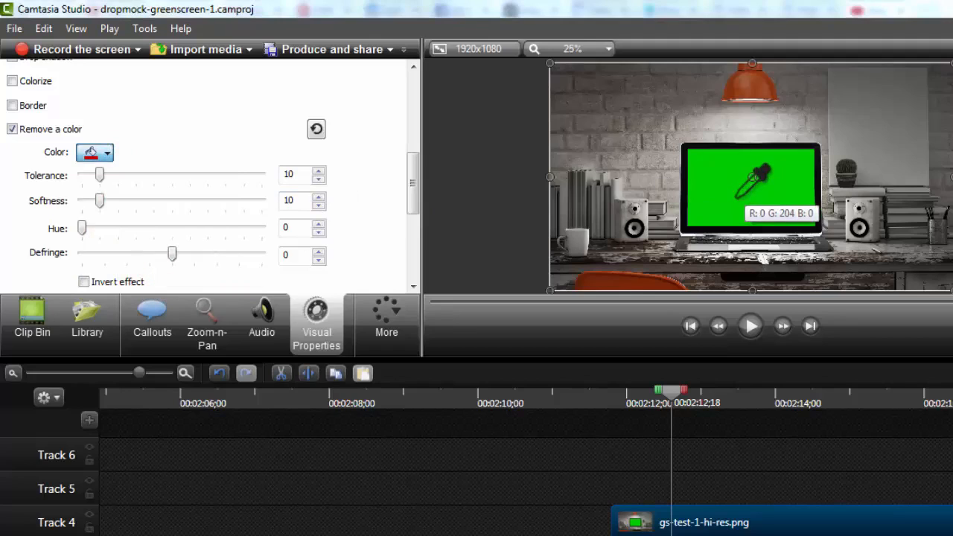
{"action": "left_click", "coordinate": [735, 195]}
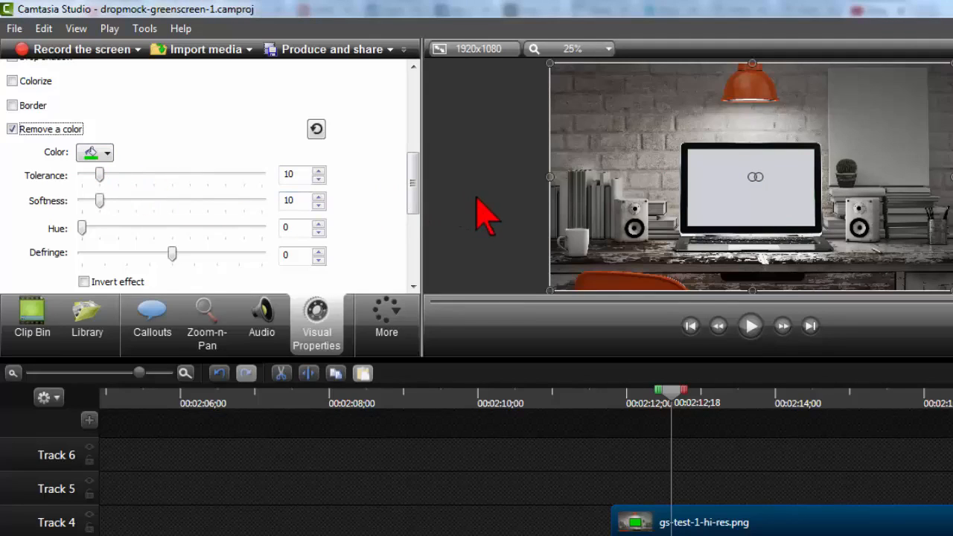
Add camera-video.trec to Tracks 5 and 6 above gs-test-1-hi-res.png, aligned with the start of the image clip.
{"action": "left_click", "coordinate": [32, 320]}
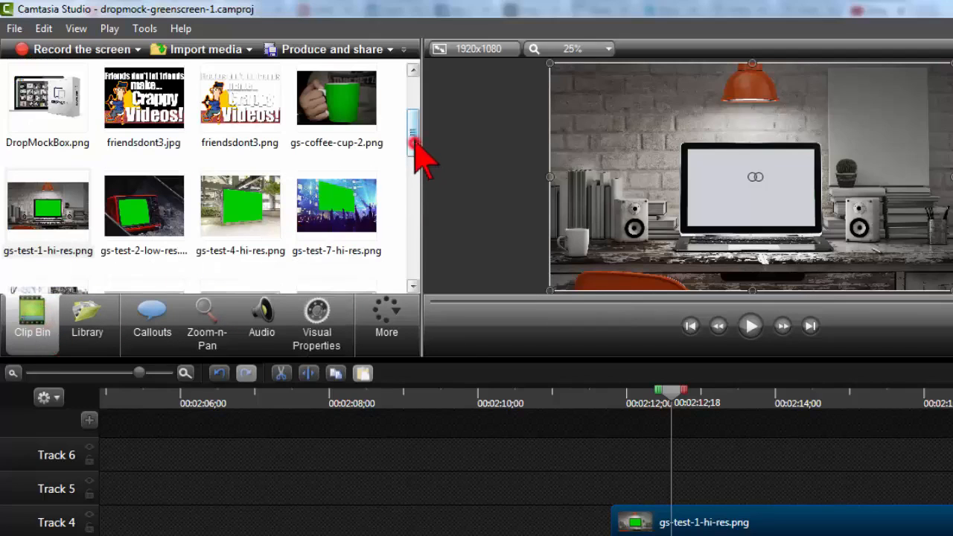
{"action": "scroll", "coordinate": [414, 142], "scroll_direction": "up", "scroll_amount": 3}
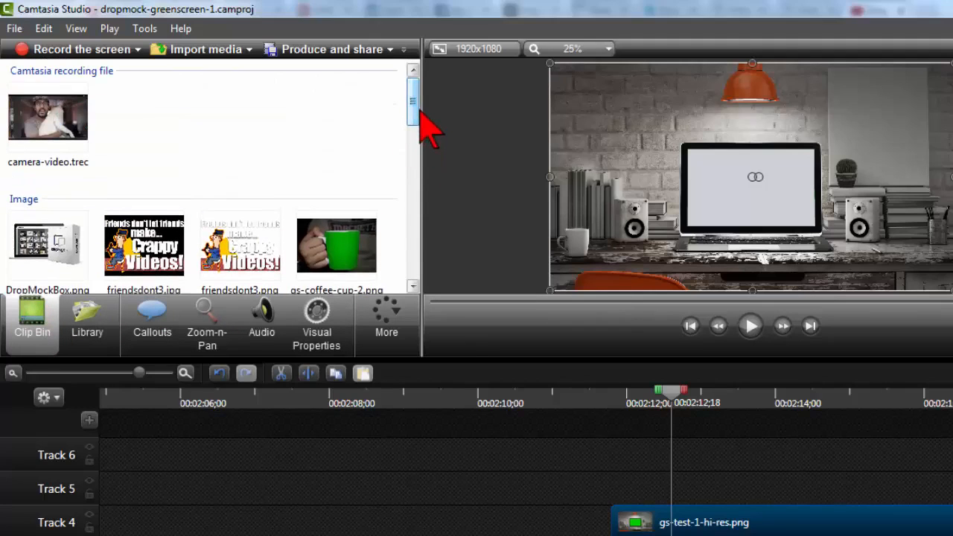
{"action": "left_click_drag", "start_coordinate": [60, 115], "coordinate": [610, 373]}
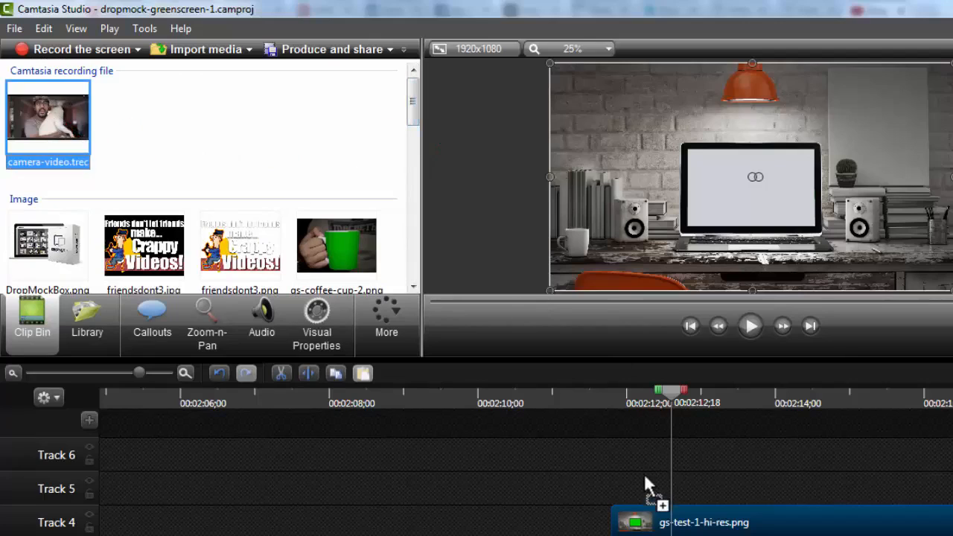
{"action": "left_click_drag", "start_coordinate": [643, 473], "coordinate": [657, 498]}
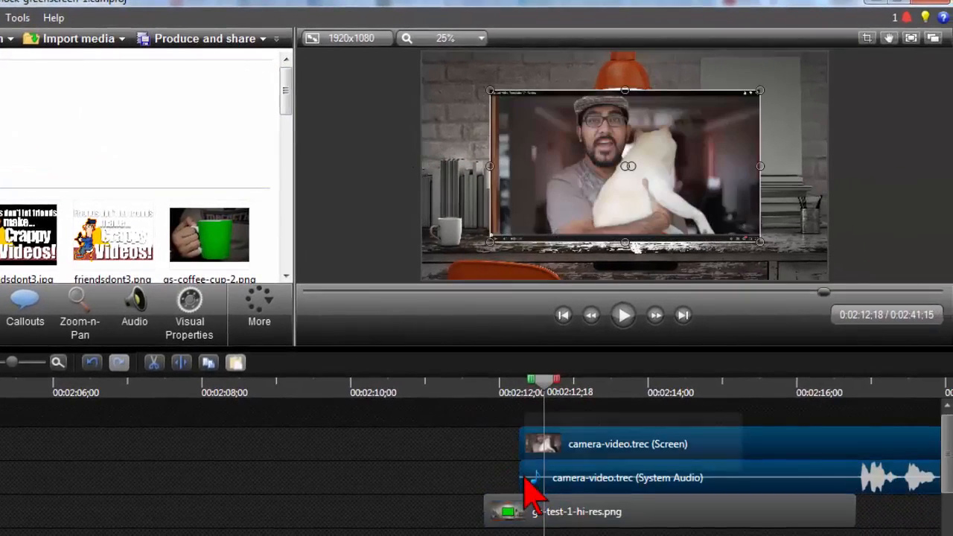
{"action": "left_click_drag", "start_coordinate": [631, 483], "coordinate": [595, 482]}
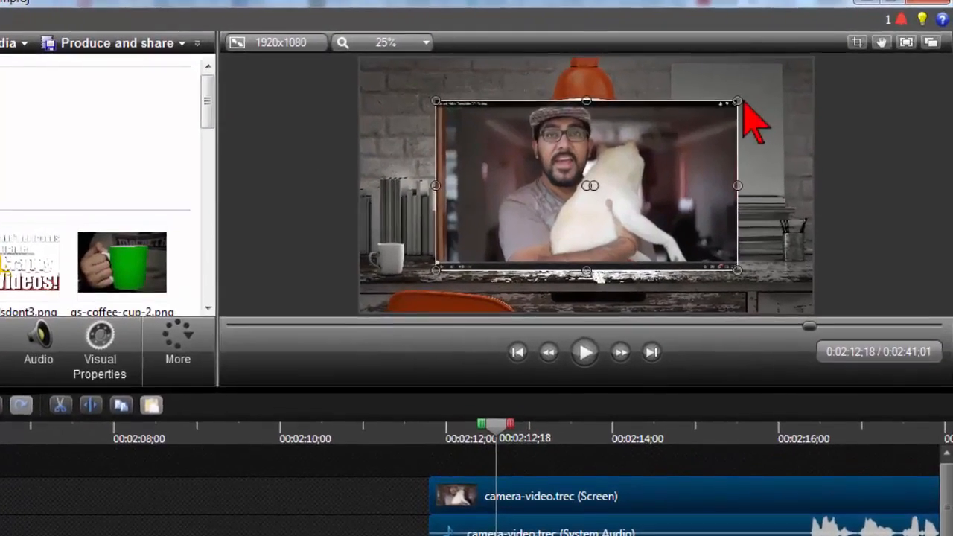
Scale down the camera video and position it over the laptop, slightly larger than the laptop's screen opening.
{"action": "left_click_drag", "start_coordinate": [736, 100], "coordinate": [610, 176]}
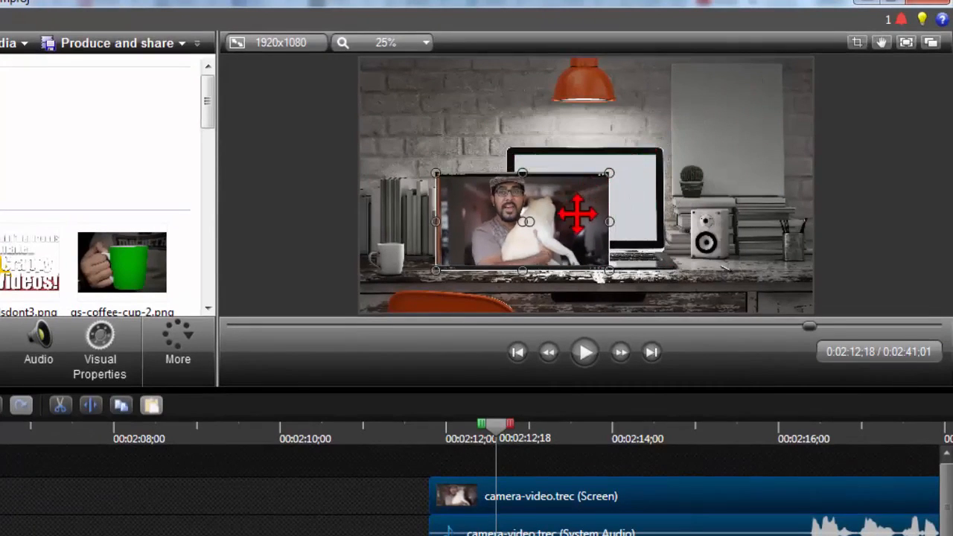
{"action": "left_click_drag", "start_coordinate": [578, 215], "coordinate": [671, 211]}
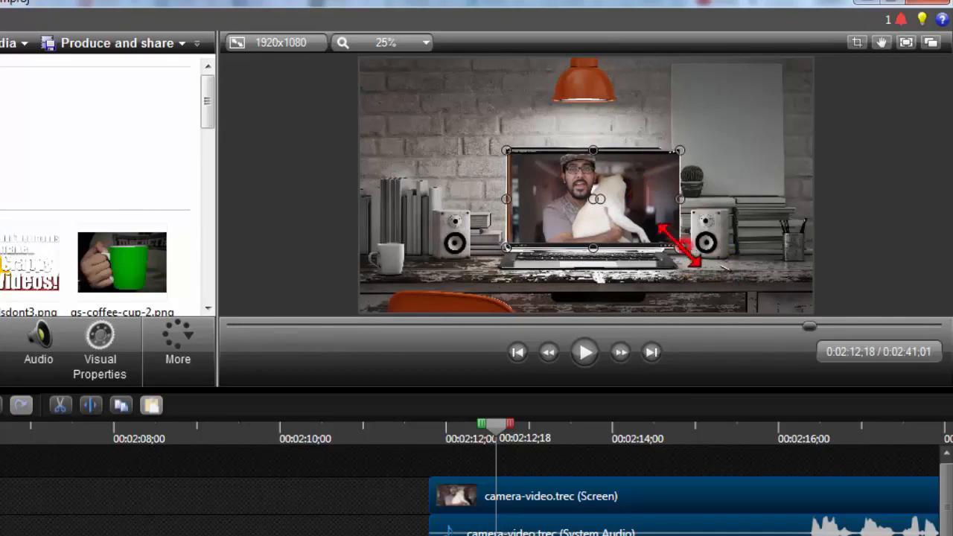
{"action": "mouse_move", "coordinate": [681, 248]}
{"action": "left_mouse_down"}
{"action": "mouse_move", "coordinate": [633, 221]}
{"action": "mouse_move", "coordinate": [682, 250]}
{"action": "left_mouse_up"}
{"action": "left_click_drag", "start_coordinate": [646, 221], "coordinate": [637, 221]}
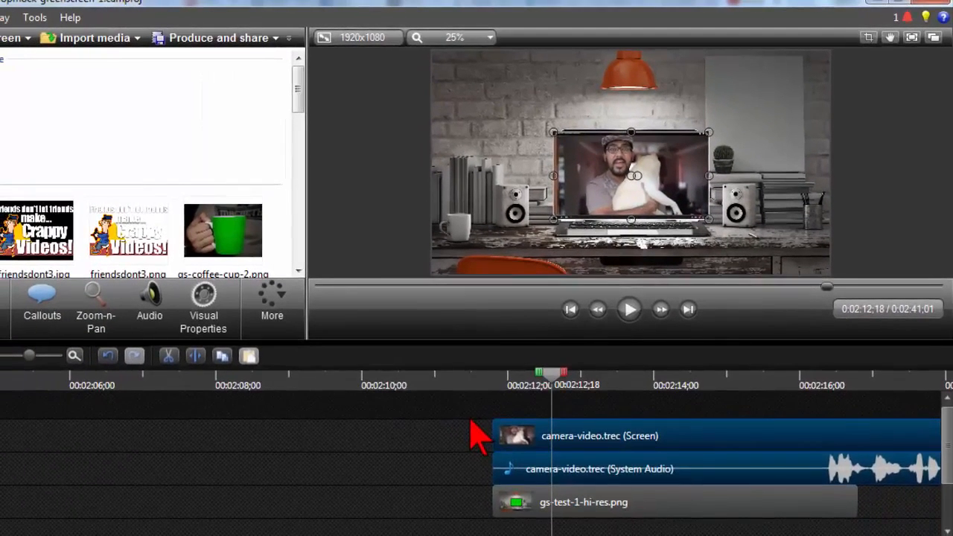
Move the camera-video.trec screen and system audio clips onto the tracks directly below gs-test-1-hi-res.png, keeping their start times aligned.
{"action": "left_click", "coordinate": [400, 478]}
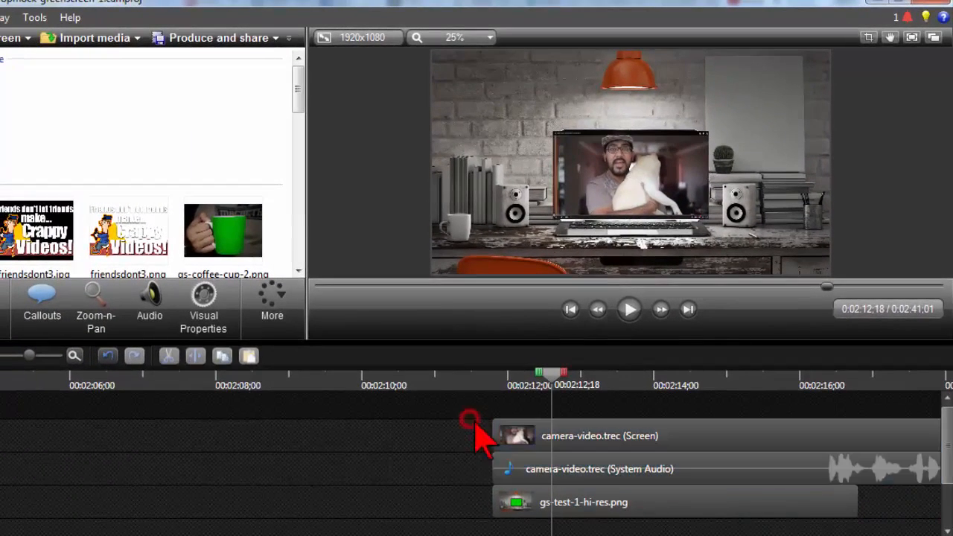
{"action": "left_click", "coordinate": [554, 480]}
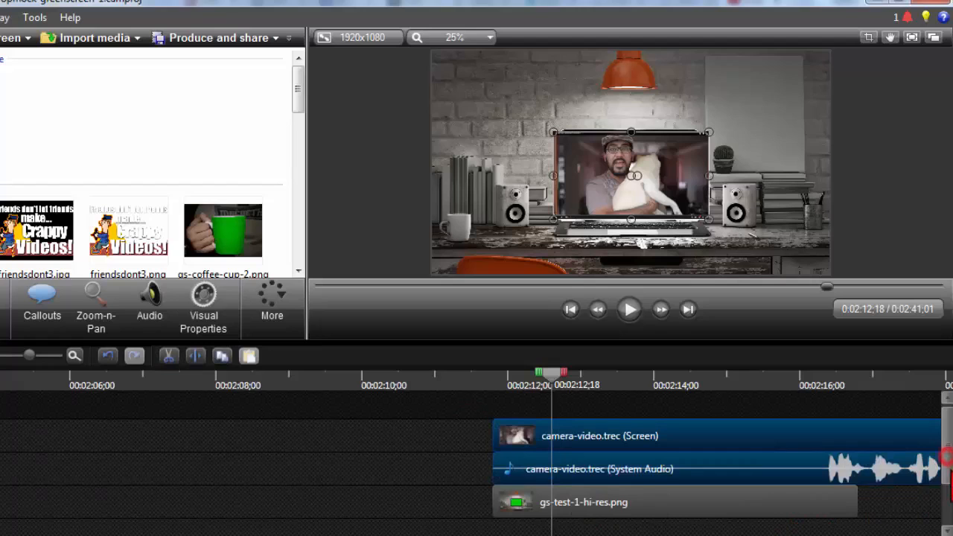
{"action": "left_click_drag", "start_coordinate": [948, 457], "coordinate": [948, 480]}
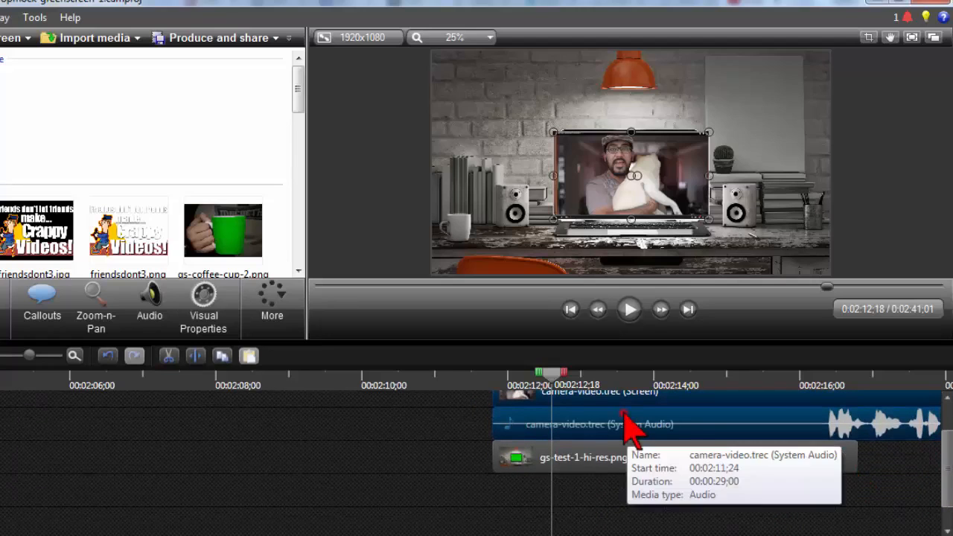
{"action": "left_click_drag", "start_coordinate": [623, 413], "coordinate": [626, 459]}
{"action": "left_click_drag", "start_coordinate": [631, 529], "coordinate": [636, 526]}
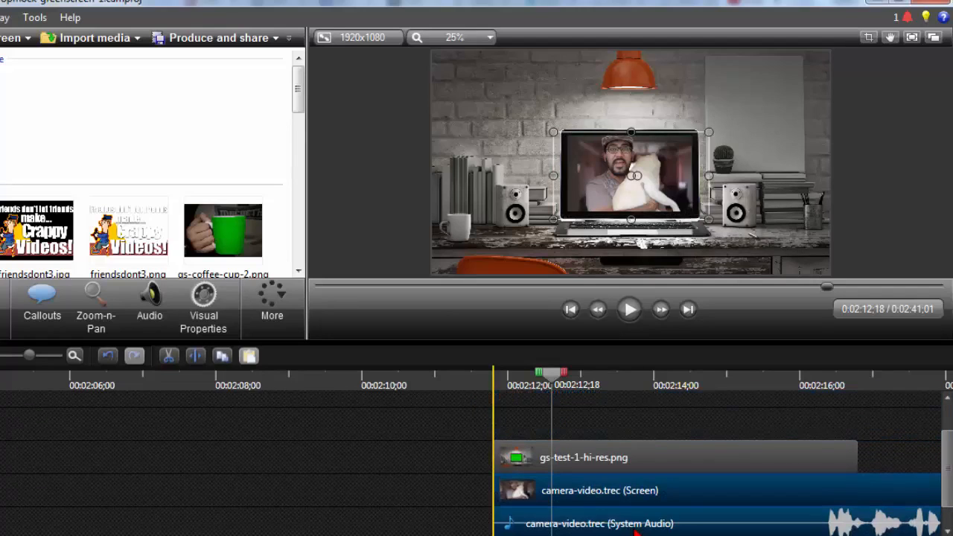
{"action": "left_click", "coordinate": [435, 458]}
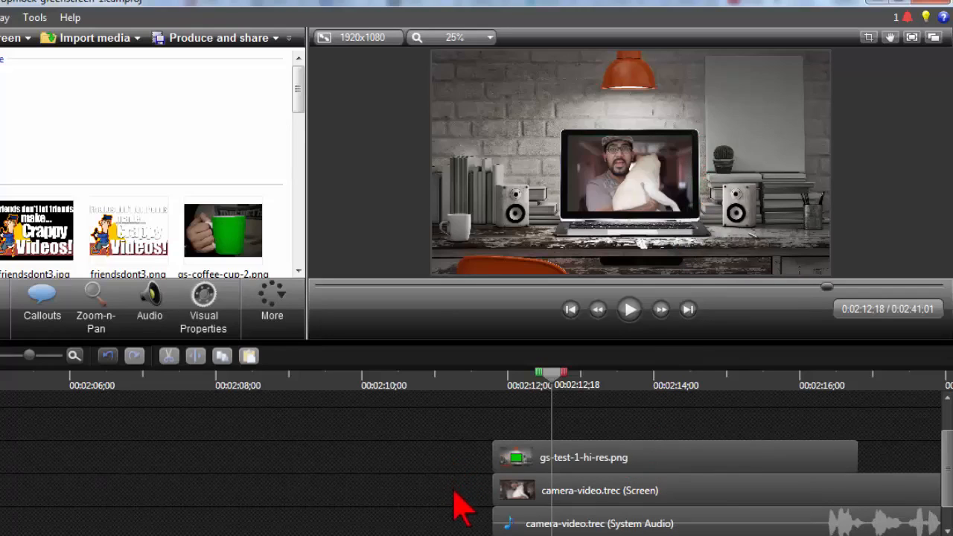
Inspect the laptop image and camera video layers, checking the composite at about 00:02:13 and 00:02:12.
{"action": "left_click", "coordinate": [637, 463]}
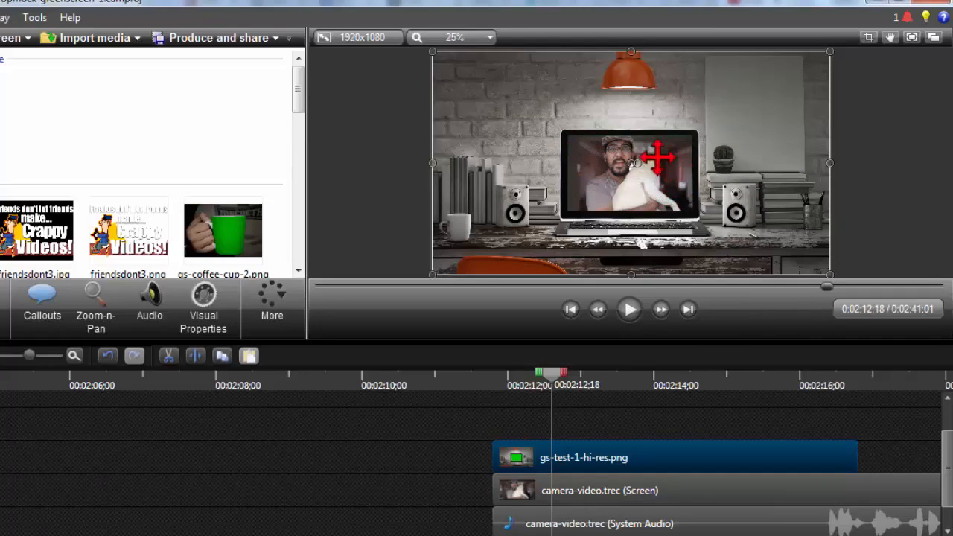
{"action": "left_click", "coordinate": [636, 493]}
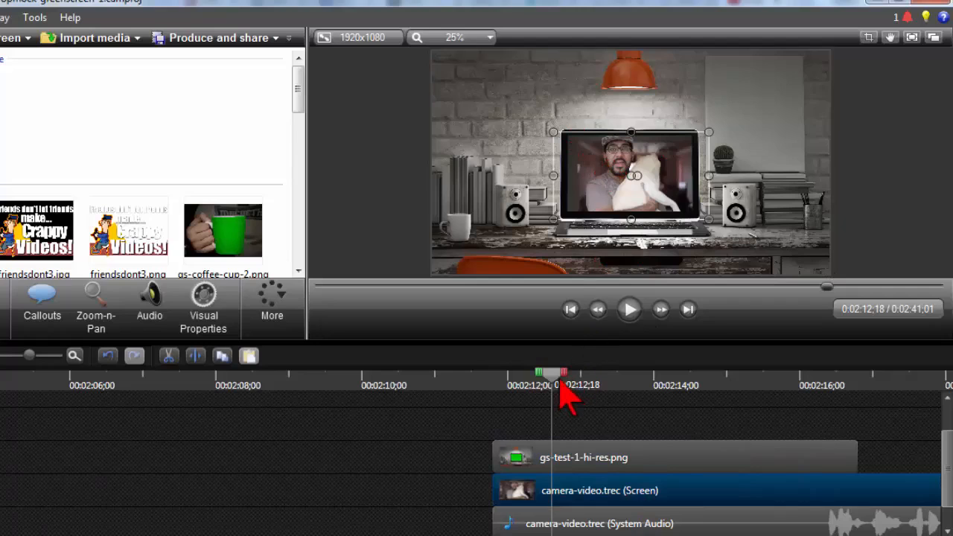
{"action": "left_click_drag", "start_coordinate": [563, 377], "coordinate": [588, 377]}
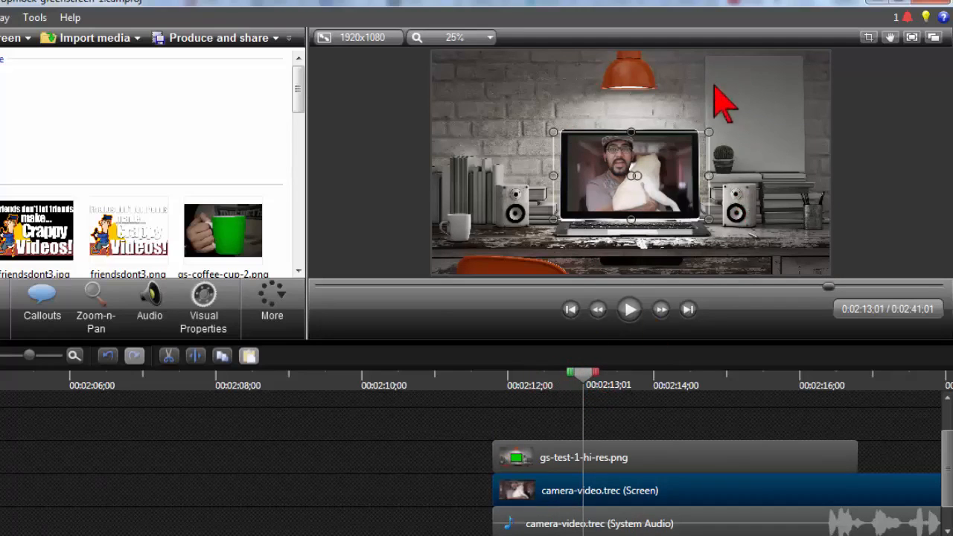
{"action": "left_click", "coordinate": [509, 386]}
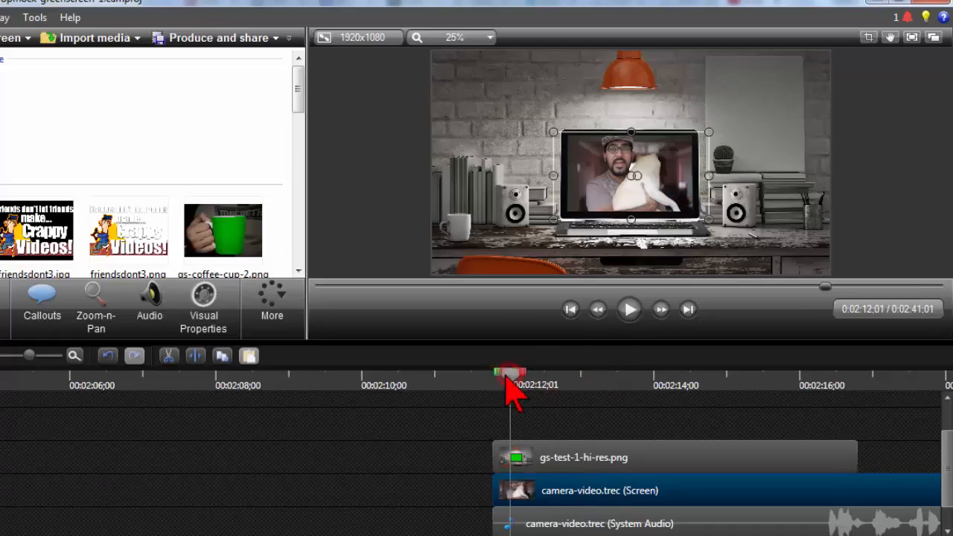
Examine the Text 7 and Text 8 callouts over the poster in the finished laptop scene at the start of the timeline.
{"action": "scroll", "coordinate": [506, 394], "scroll_direction": "down", "scroll_amount": 4}
{"action": "scroll", "coordinate": [497, 393], "scroll_direction": "down", "scroll_amount": 5}
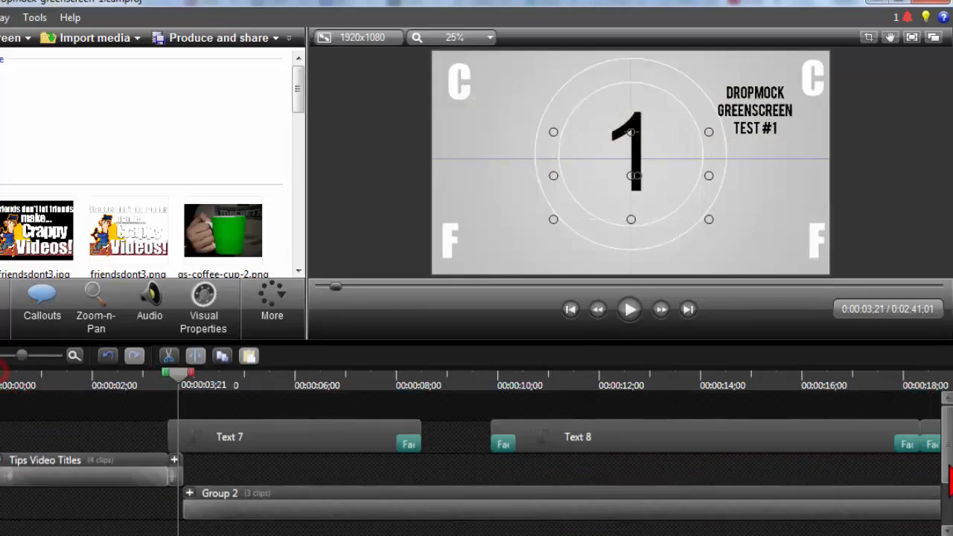
{"action": "left_click_drag", "start_coordinate": [947, 455], "coordinate": [947, 464]}
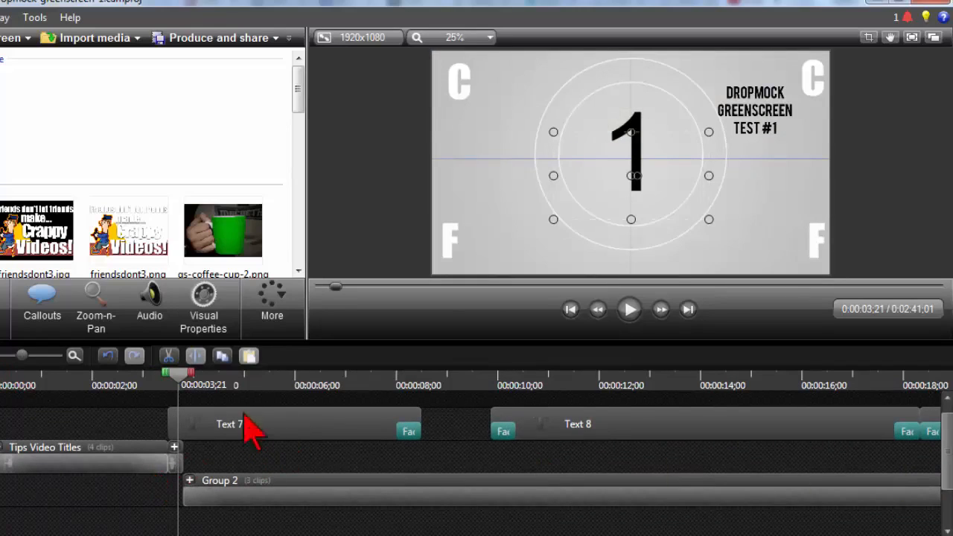
{"action": "left_click", "coordinate": [249, 378]}
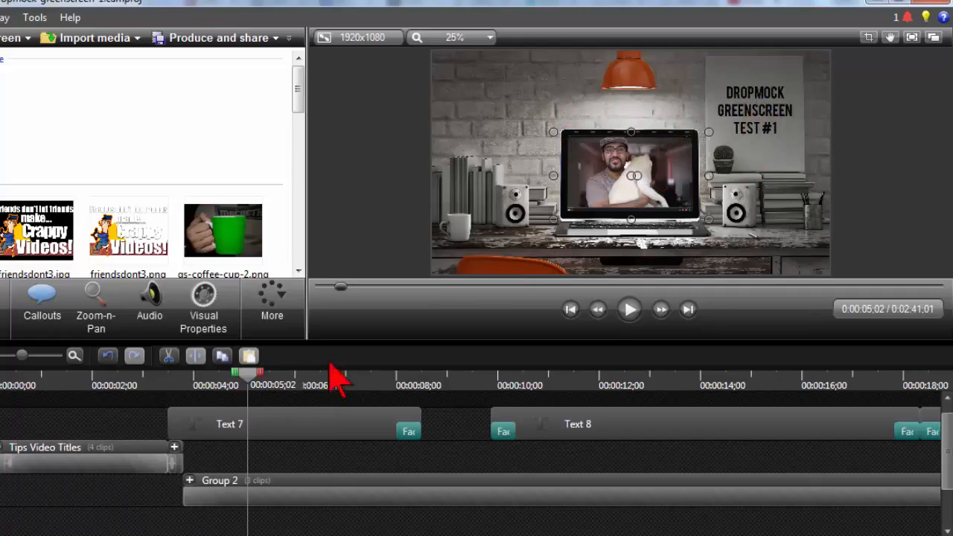
{"action": "left_click", "coordinate": [307, 444]}
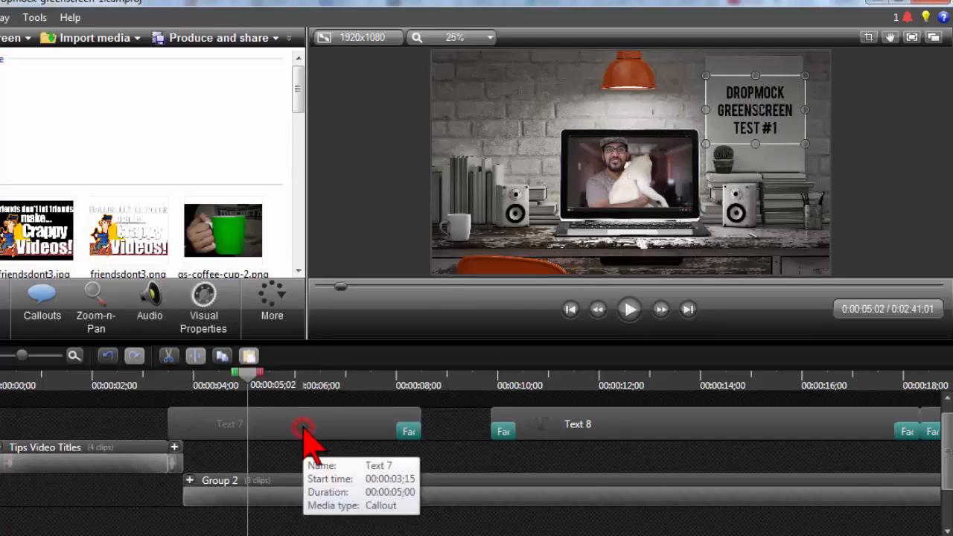
{"action": "left_click_drag", "start_coordinate": [479, 378], "coordinate": [832, 385]}
{"action": "left_click_drag", "start_coordinate": [852, 380], "coordinate": [851, 382]}
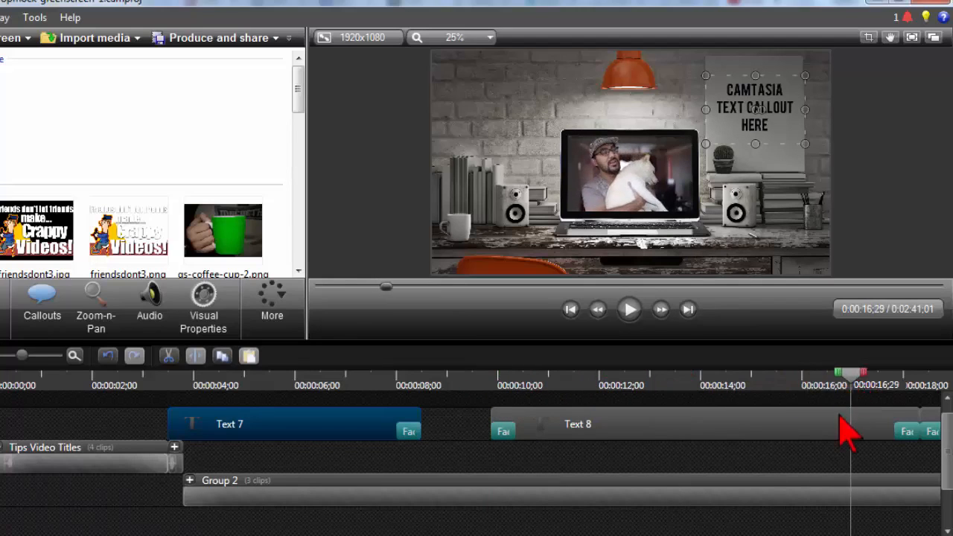
Open Group 2 and inspect its gs-test-1-hi-res.png, Joey Puppy Video and Drop layers, scrubbing to about 00:00:32.
{"action": "scroll", "coordinate": [839, 417], "scroll_direction": "down", "scroll_amount": 5}
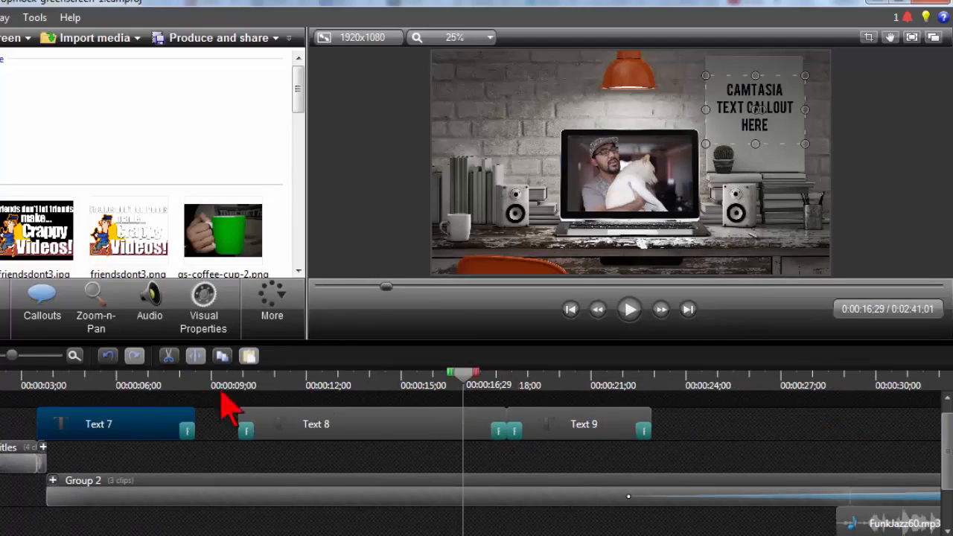
{"action": "left_click", "coordinate": [53, 480]}
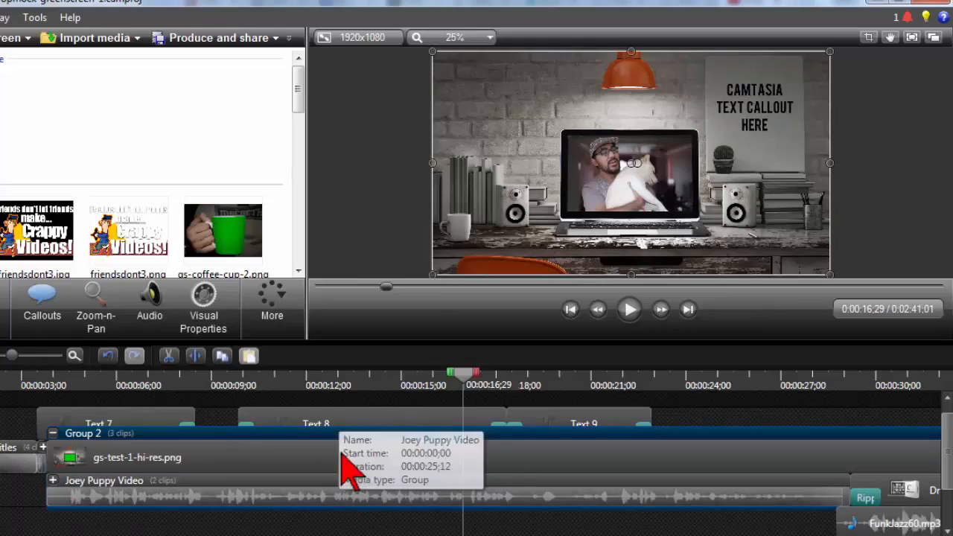
{"action": "left_click", "coordinate": [260, 456]}
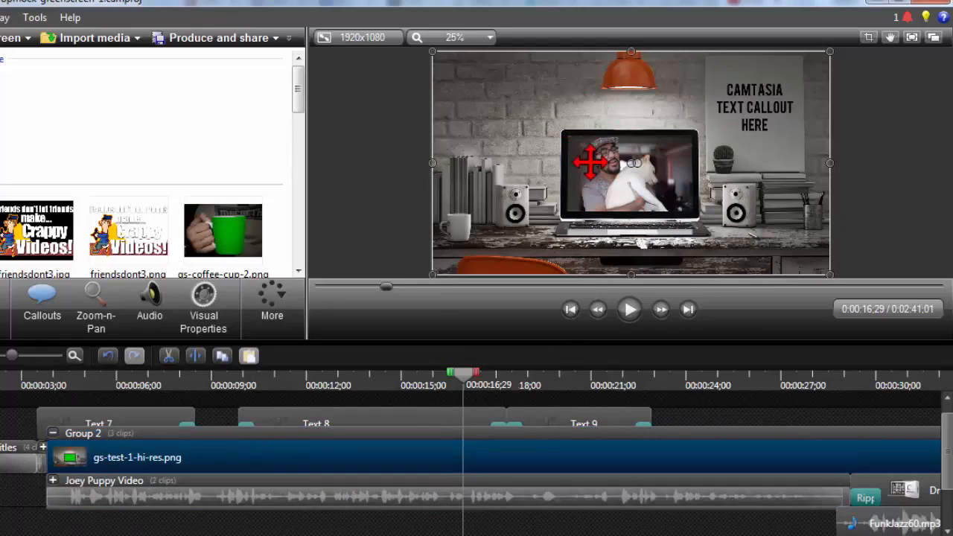
{"action": "left_click", "coordinate": [284, 494]}
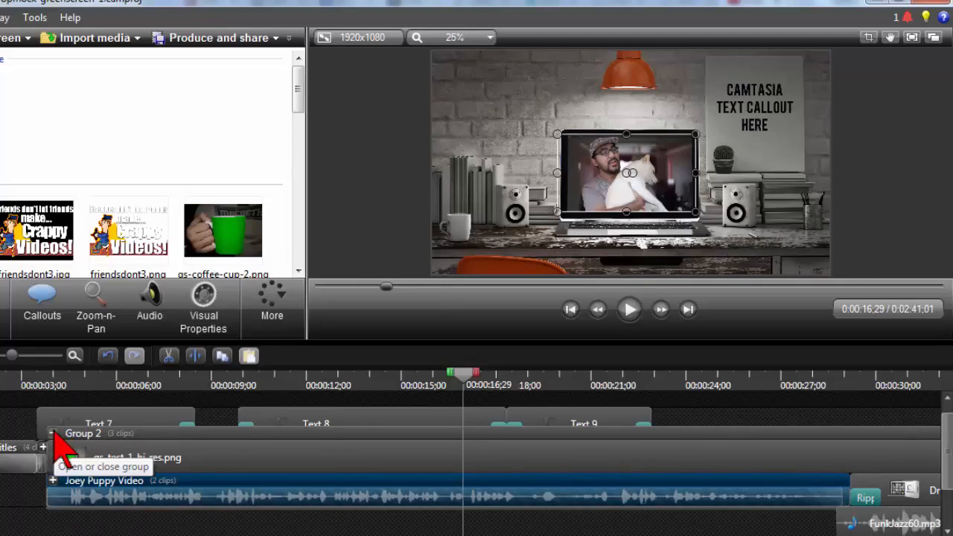
{"action": "left_click_drag", "start_coordinate": [463, 375], "coordinate": [740, 383]}
{"action": "scroll", "coordinate": [755, 431], "scroll_direction": "down", "scroll_amount": 5}
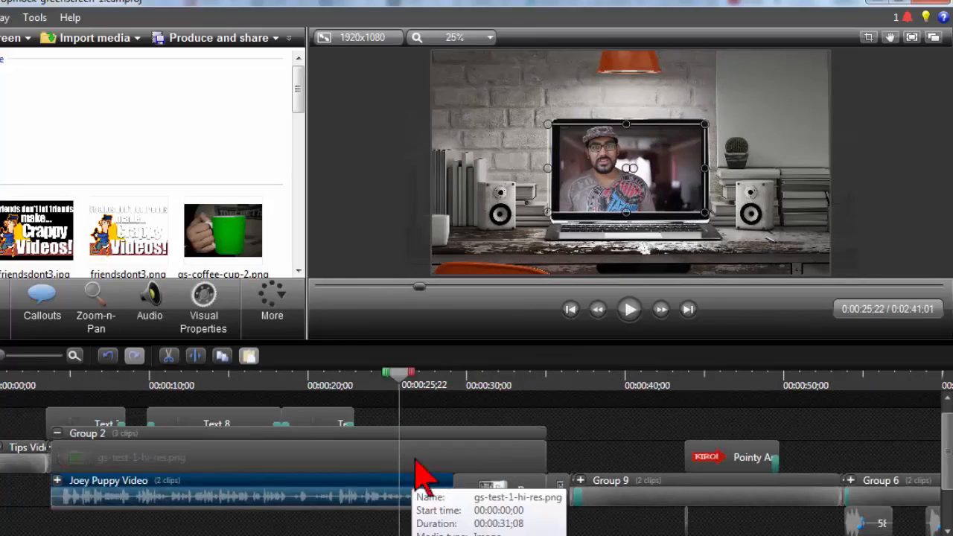
{"action": "left_click", "coordinate": [500, 385]}
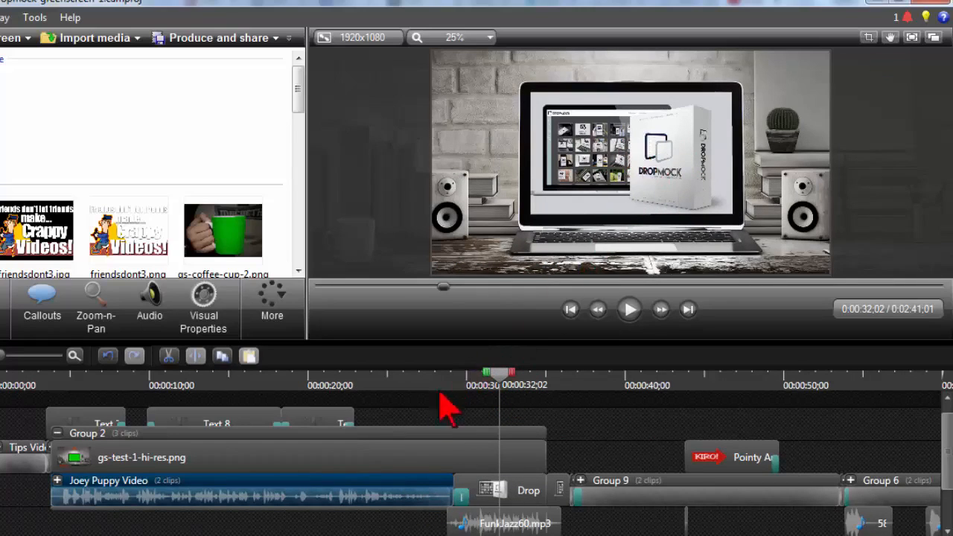
{"action": "left_click", "coordinate": [412, 488]}
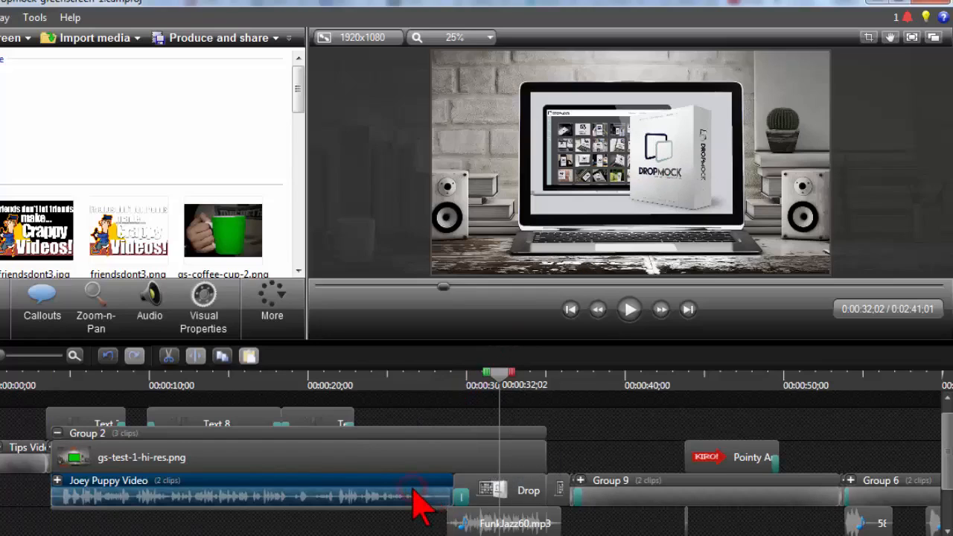
{"action": "left_click", "coordinate": [524, 509]}
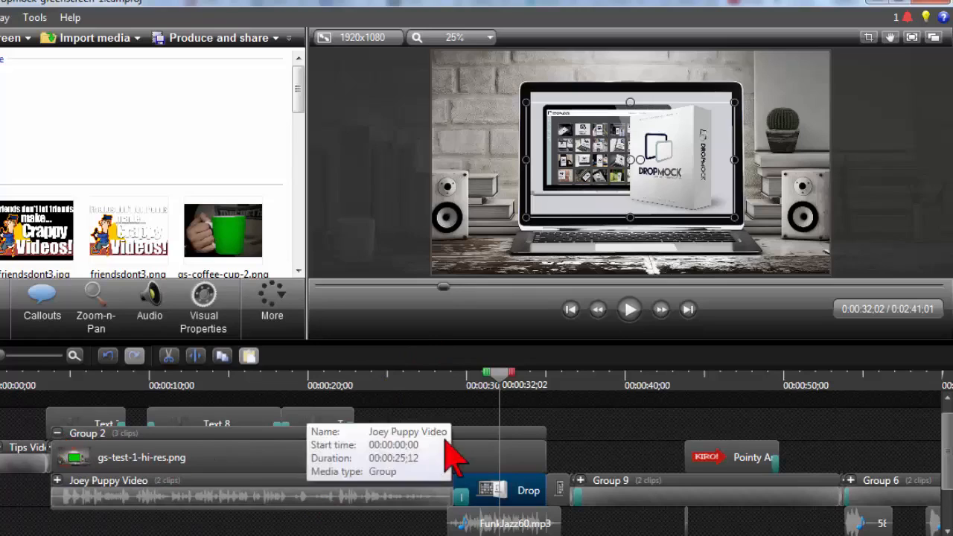
Close Group 2 and examine its zoom animation by scrubbing from about 00:00:22 to 00:00:33.
{"action": "left_click", "coordinate": [57, 433]}
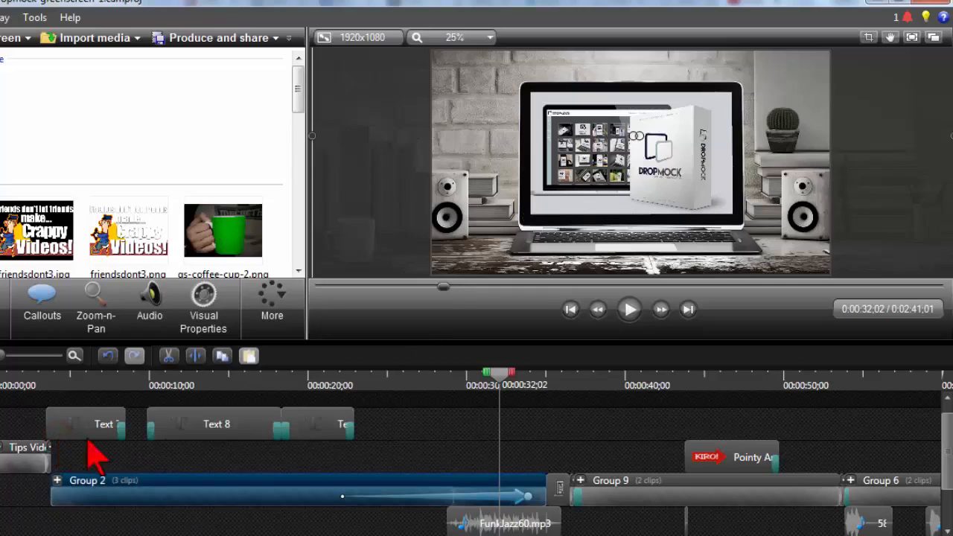
{"action": "left_click", "coordinate": [454, 496]}
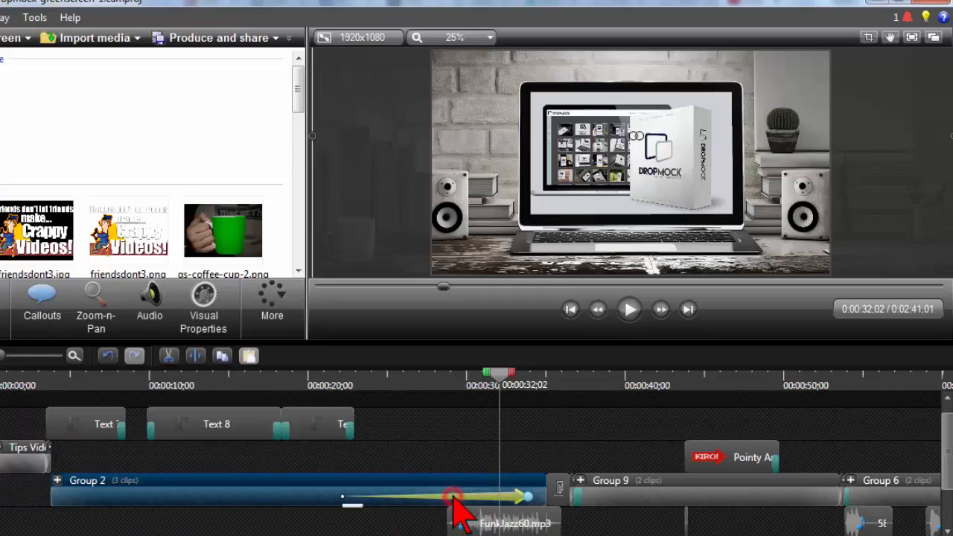
{"action": "left_click", "coordinate": [349, 380]}
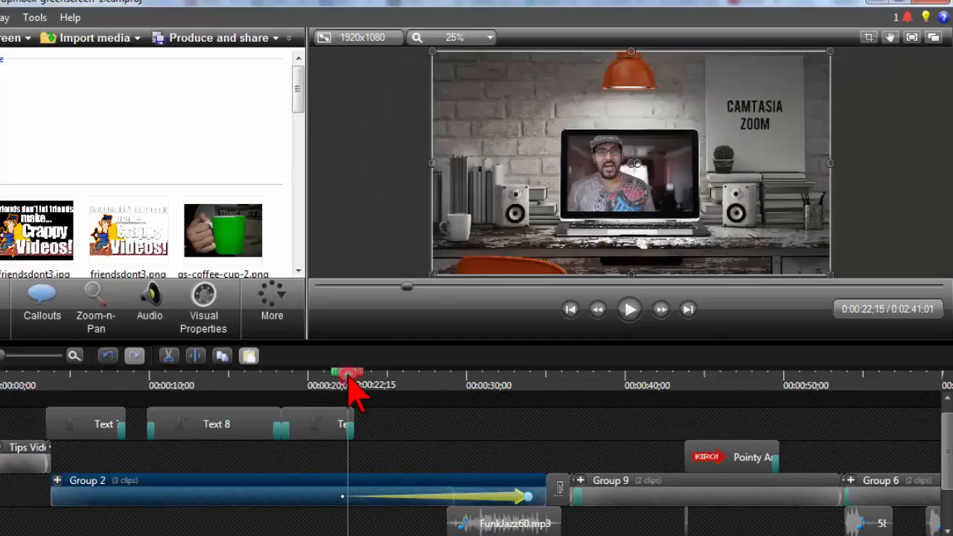
{"action": "left_click_drag", "start_coordinate": [348, 377], "coordinate": [404, 378]}
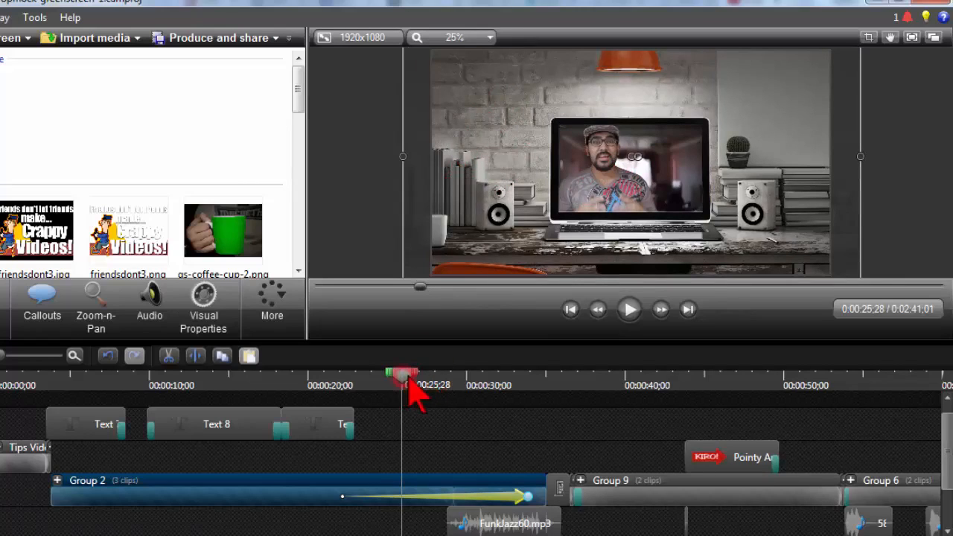
{"action": "left_click_drag", "start_coordinate": [406, 377], "coordinate": [526, 385]}
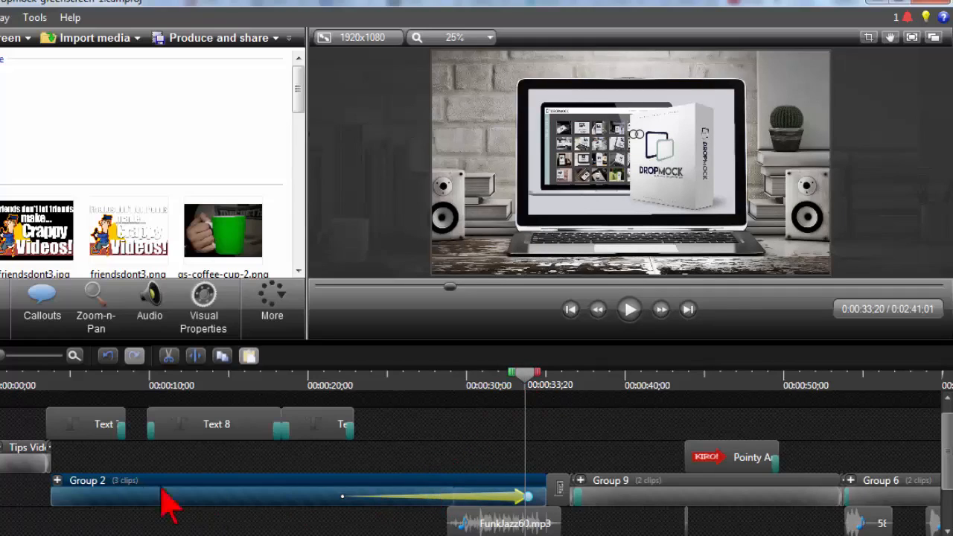
Reopen Group 2 and compare the laptop image and Joey Puppy Video layers mid-zoom at about 00:00:26.
{"action": "left_click", "coordinate": [57, 481]}
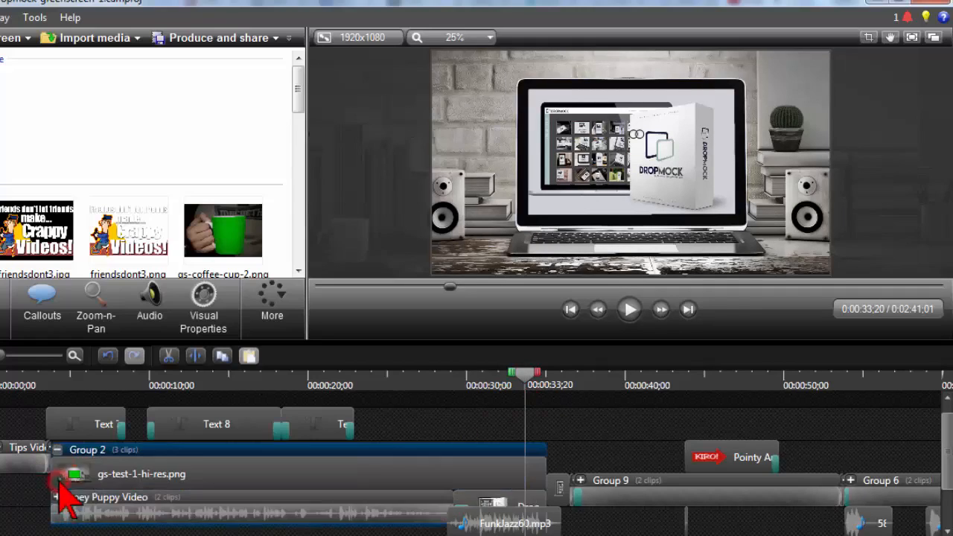
{"action": "left_click", "coordinate": [409, 385]}
{"action": "left_click", "coordinate": [415, 454]}
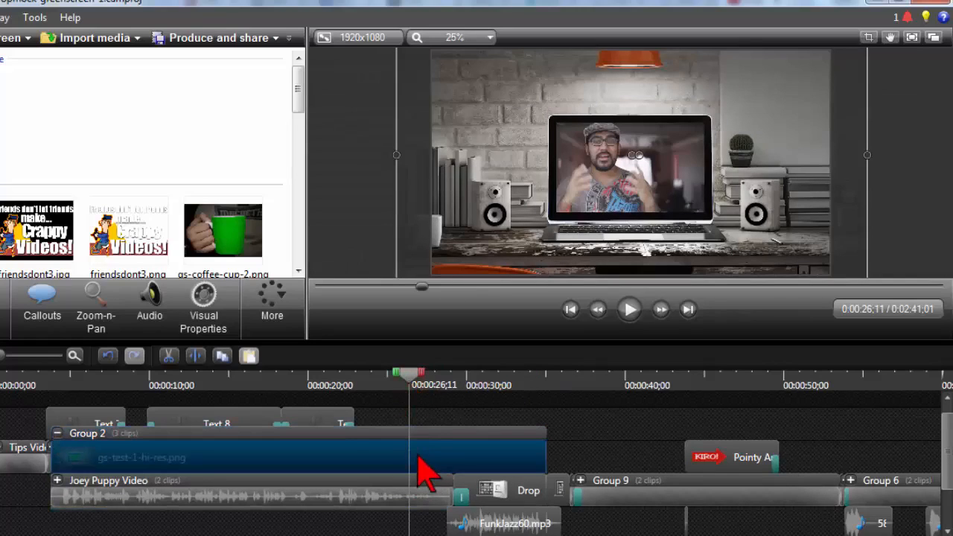
{"action": "left_click", "coordinate": [409, 493]}
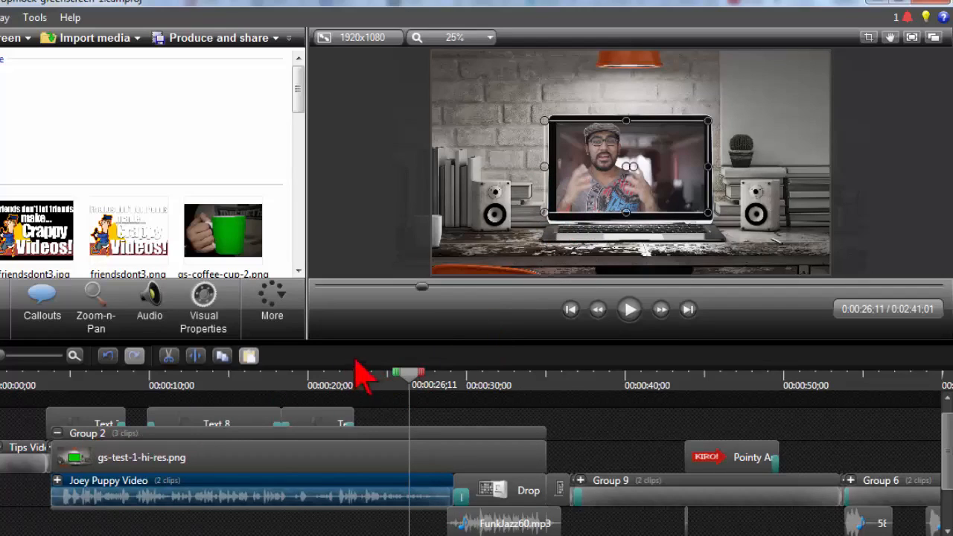
Group gs-test-1-hi-res.png with the camera-video.trec screen and system audio clips at about 00:02:12, and check the group by scrubbing.
{"action": "left_click", "coordinate": [379, 387]}
{"action": "scroll", "coordinate": [381, 400], "scroll_direction": "down", "scroll_amount": 5}
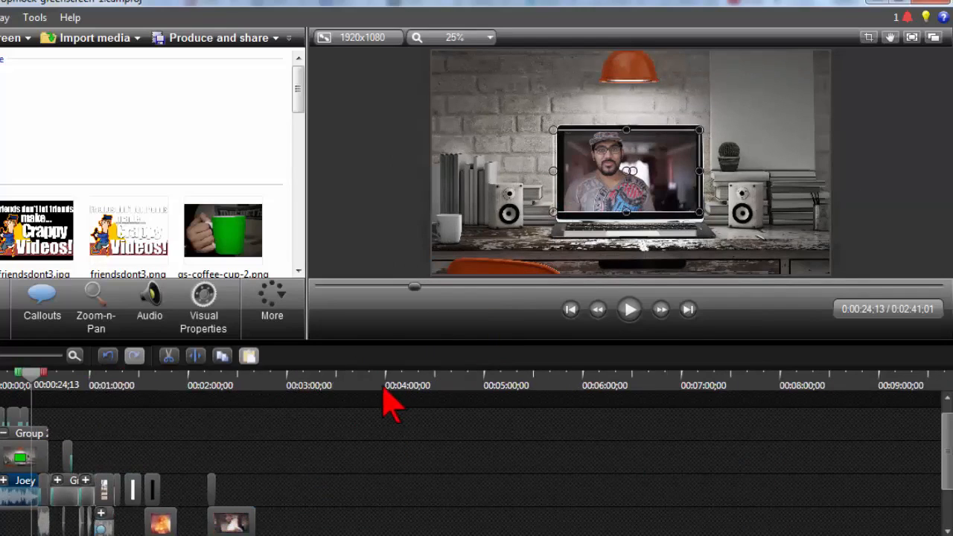
{"action": "left_click", "coordinate": [214, 439]}
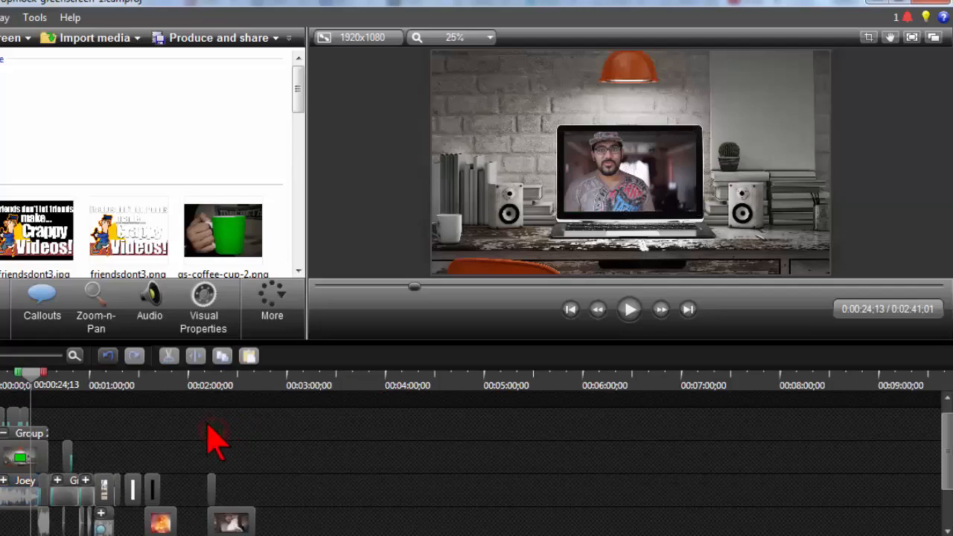
{"action": "left_click", "coordinate": [209, 383]}
{"action": "scroll", "coordinate": [223, 413], "scroll_direction": "up", "scroll_amount": 5}
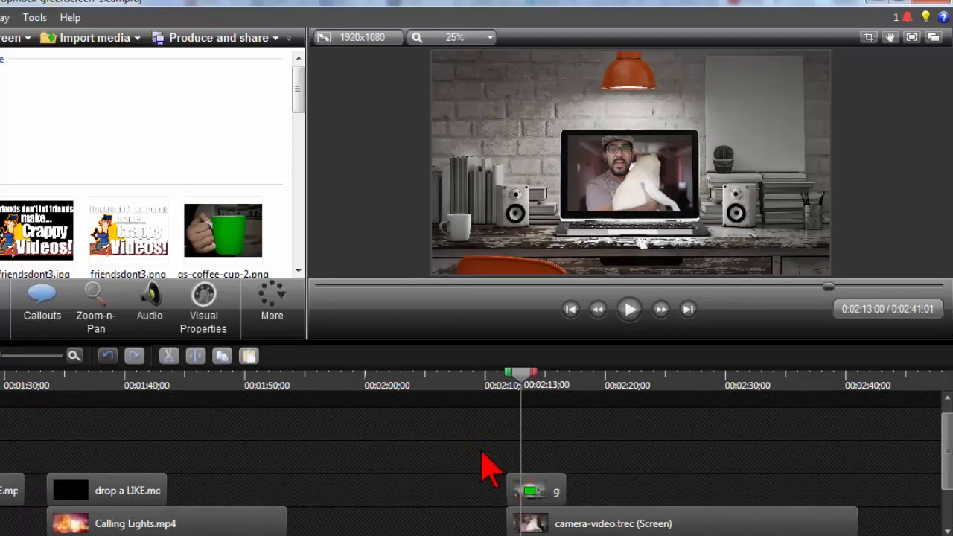
{"action": "mouse_move", "coordinate": [483, 443]}
{"action": "left_mouse_down"}
{"action": "mouse_move", "coordinate": [590, 533]}
{"action": "mouse_move", "coordinate": [677, 512]}
{"action": "mouse_move", "coordinate": [447, 450]}
{"action": "mouse_move", "coordinate": [476, 449]}
{"action": "left_mouse_up"}
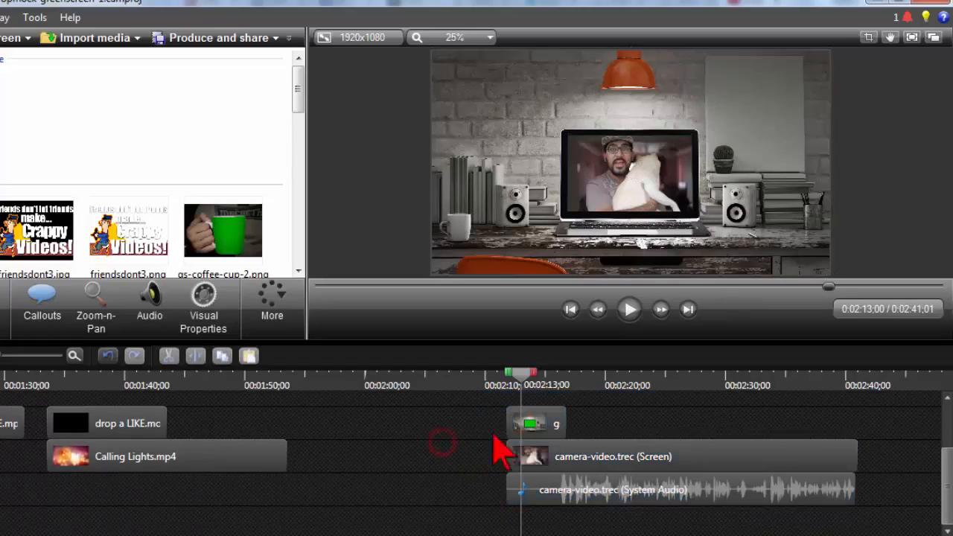
{"action": "left_click", "coordinate": [545, 426]}
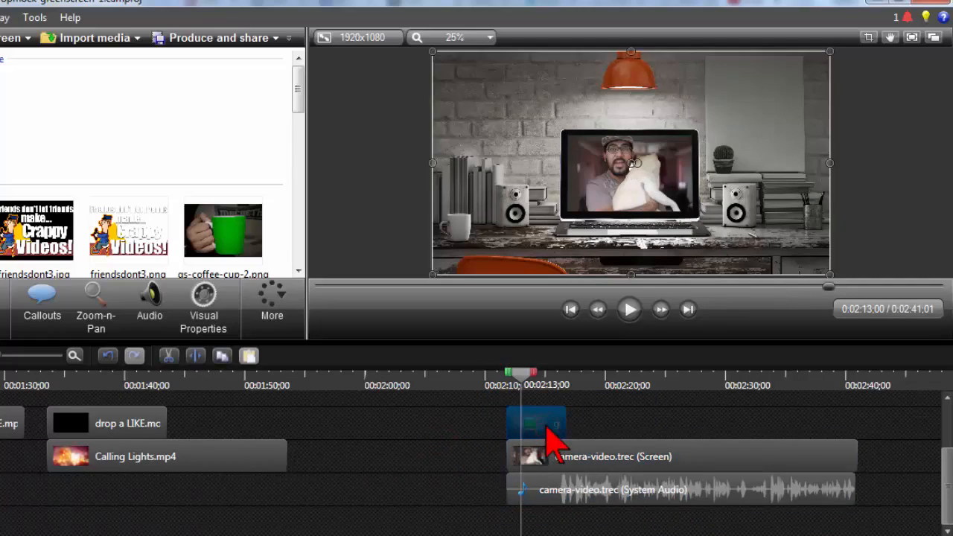
{"action": "left_click", "coordinate": [558, 457], "text": "ctrl"}
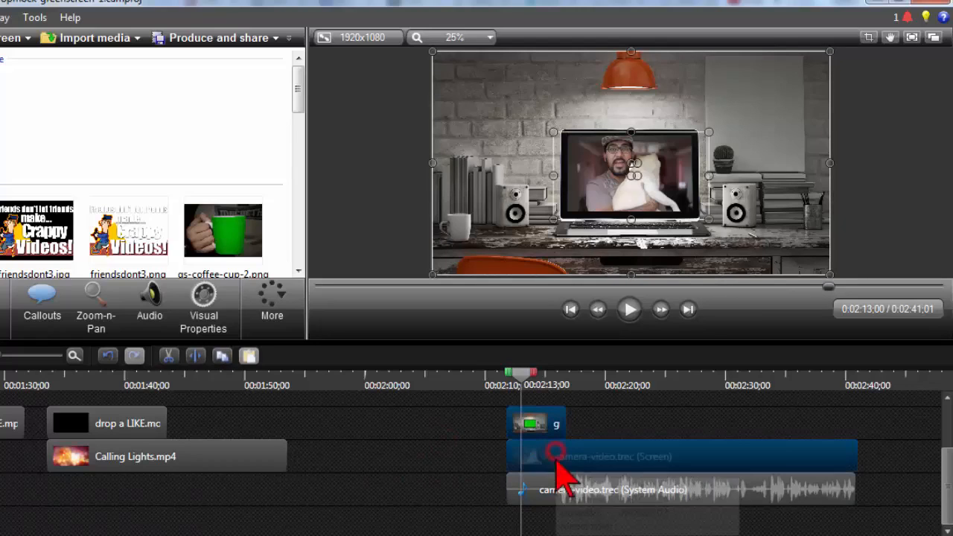
{"action": "left_click", "coordinate": [572, 502], "text": "ctrl"}
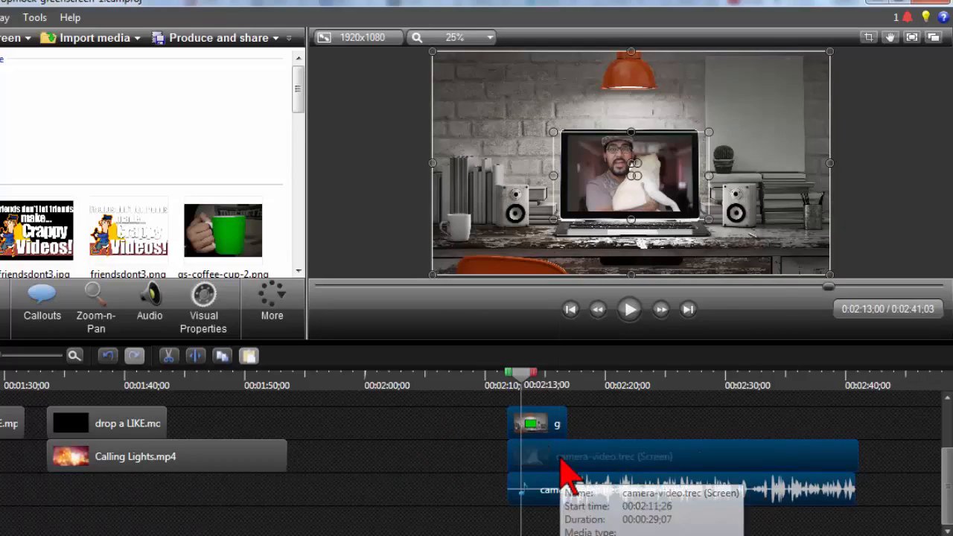
{"action": "right_click", "coordinate": [564, 474]}
{"action": "left_click", "coordinate": [609, 230]}
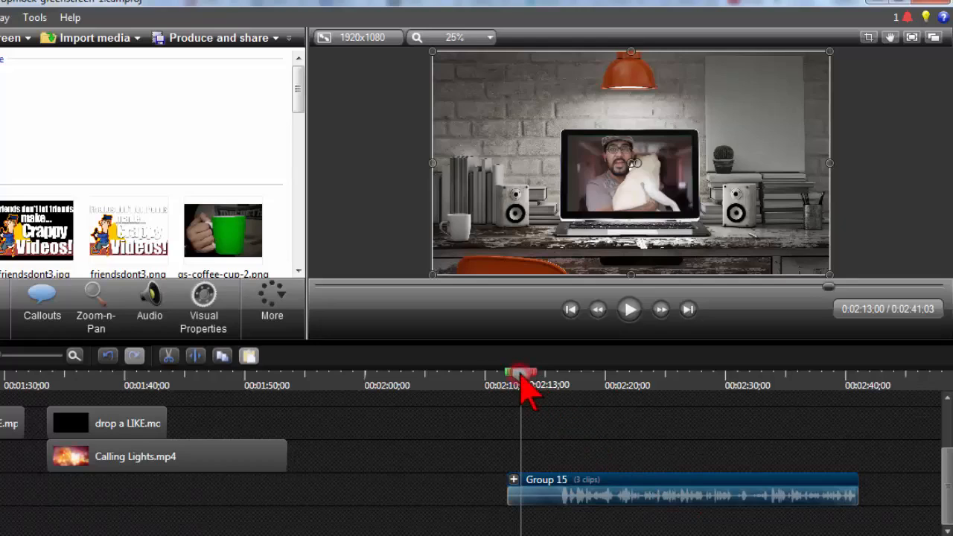
{"action": "left_click_drag", "start_coordinate": [521, 378], "coordinate": [605, 385]}
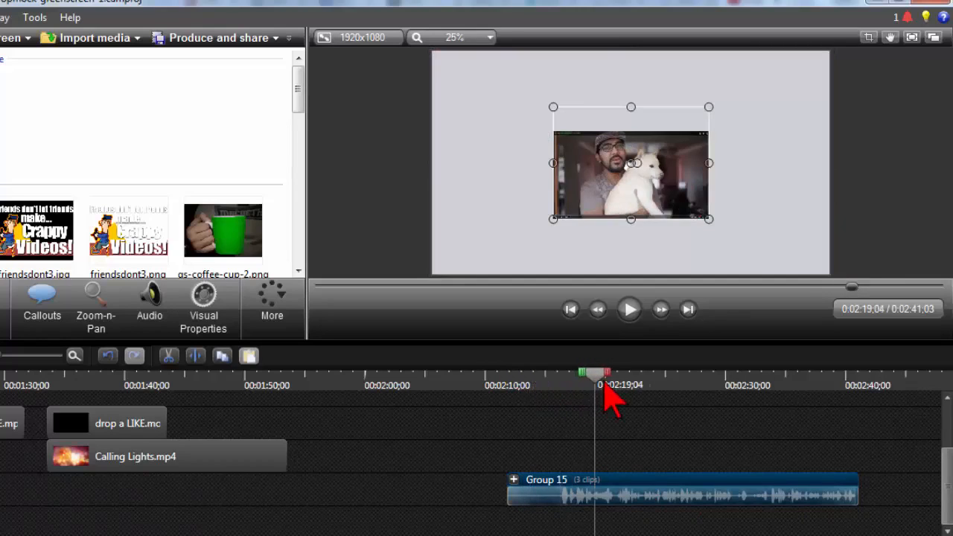
{"action": "left_click_drag", "start_coordinate": [530, 382], "coordinate": [509, 384]}
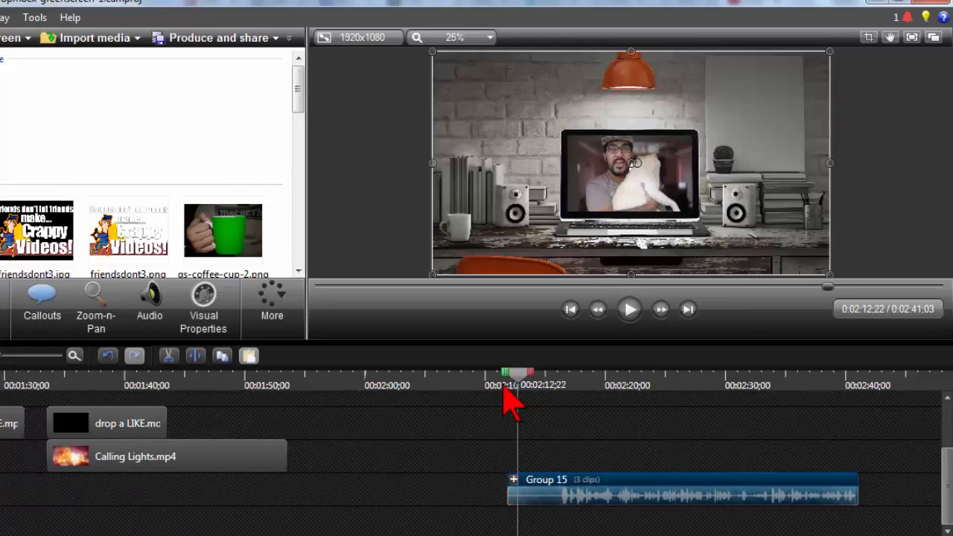
Place the green-screen laptop image gs-test-1-hi-res.png on the timeline at about 00:02:50 and stretch its width to fill the canvas.
{"action": "left_click", "coordinate": [416, 386]}
{"action": "scroll", "coordinate": [430, 406], "scroll_direction": "down", "scroll_amount": 5}
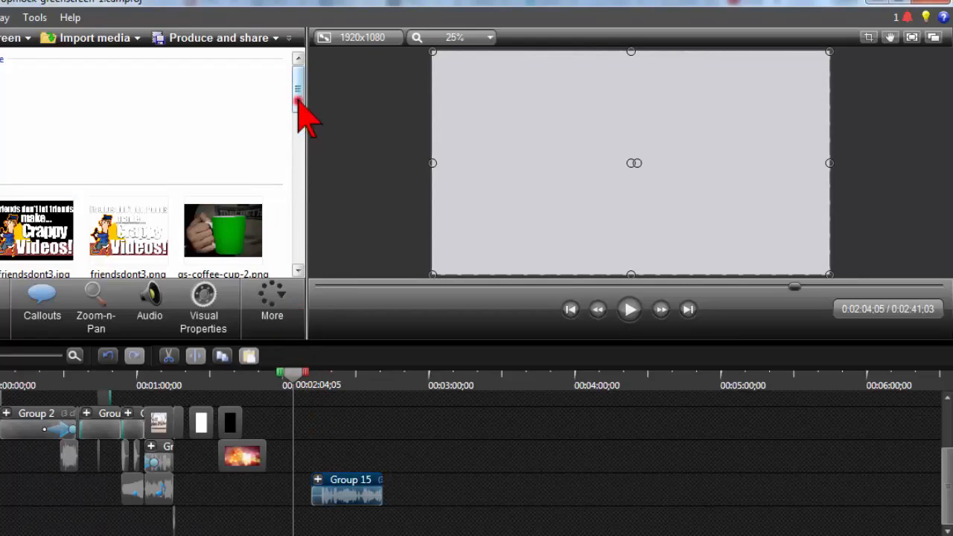
{"action": "left_click_drag", "start_coordinate": [298, 100], "coordinate": [310, 153]}
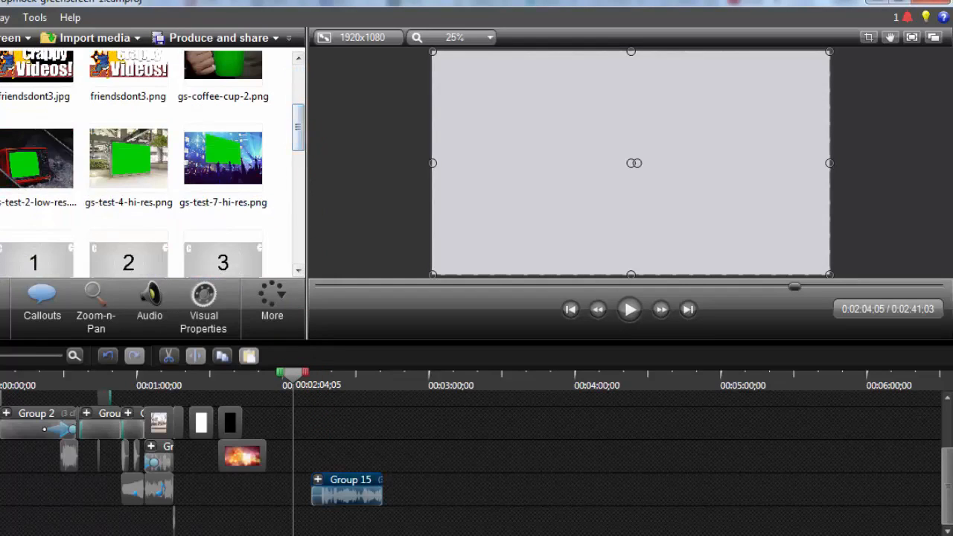
{"action": "left_click_drag", "start_coordinate": [292, 317], "coordinate": [413, 466]}
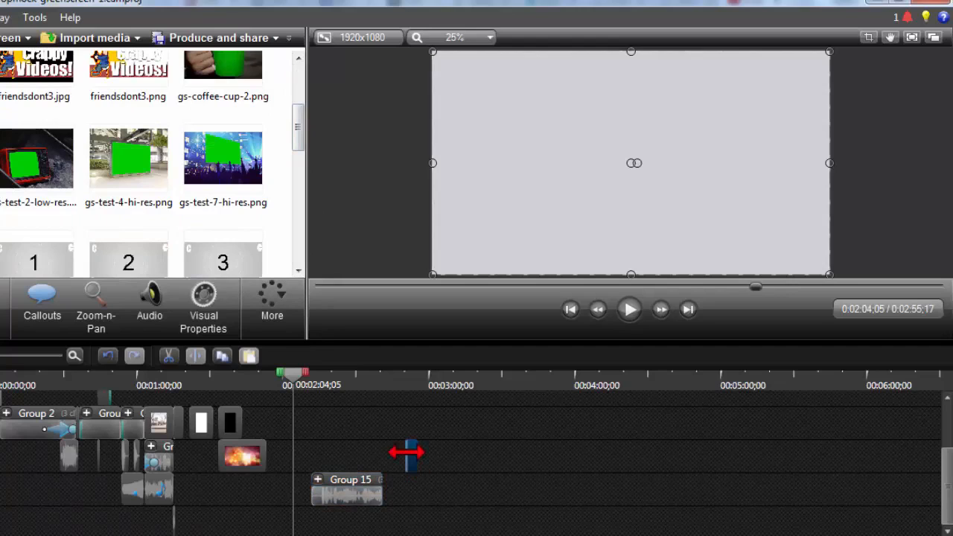
{"action": "left_click_drag", "start_coordinate": [406, 378], "coordinate": [409, 379]}
{"action": "left_click_drag", "start_coordinate": [438, 163], "coordinate": [436, 163]}
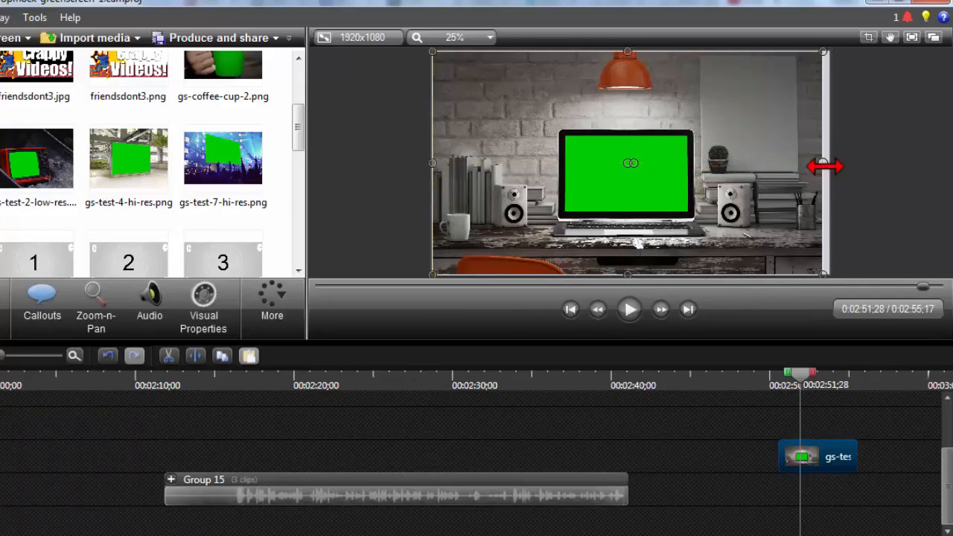
{"action": "left_click_drag", "start_coordinate": [823, 166], "coordinate": [834, 166]}
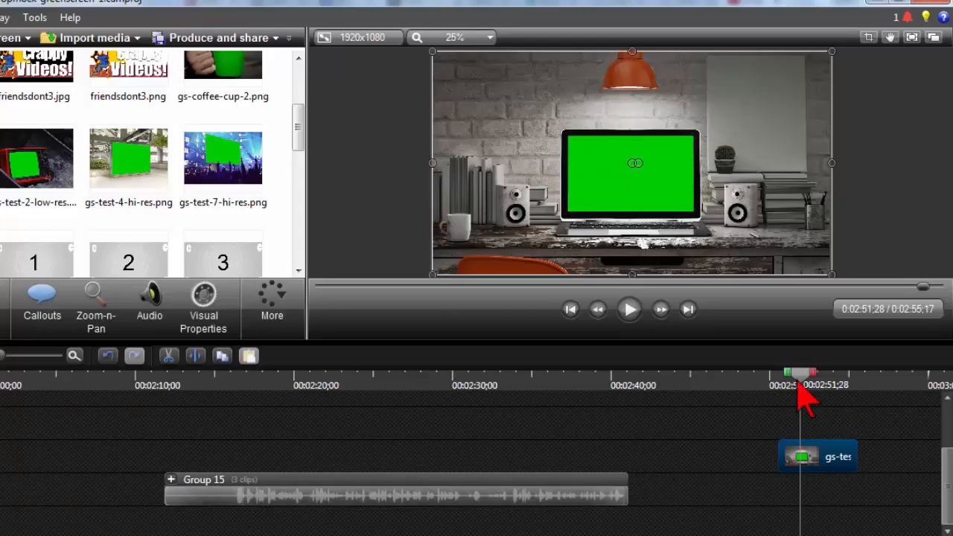
Add the camera-video.trec recording on the tracks above the laptop image, starting at about 00:02:51.
{"action": "left_click_drag", "start_coordinate": [799, 377], "coordinate": [803, 377]}
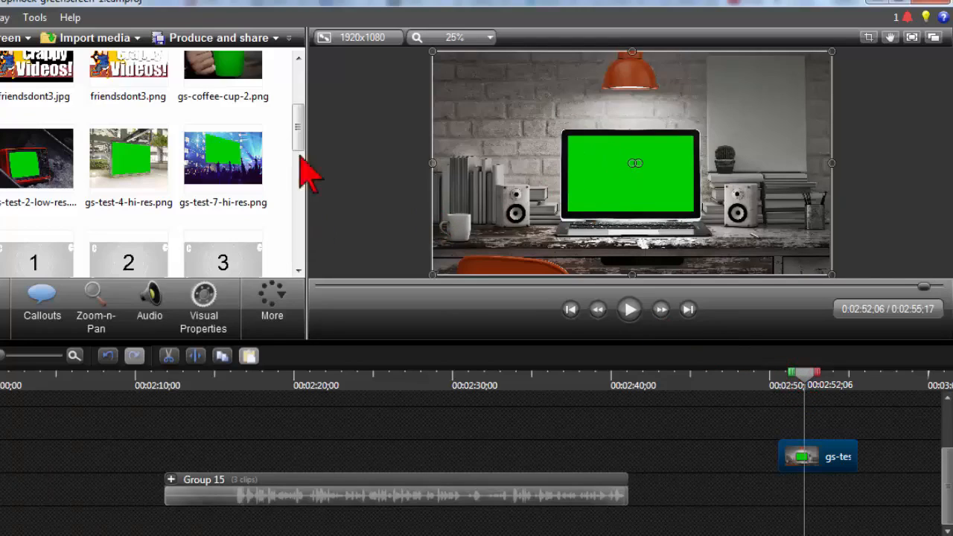
{"action": "left_click_drag", "start_coordinate": [298, 128], "coordinate": [298, 80]}
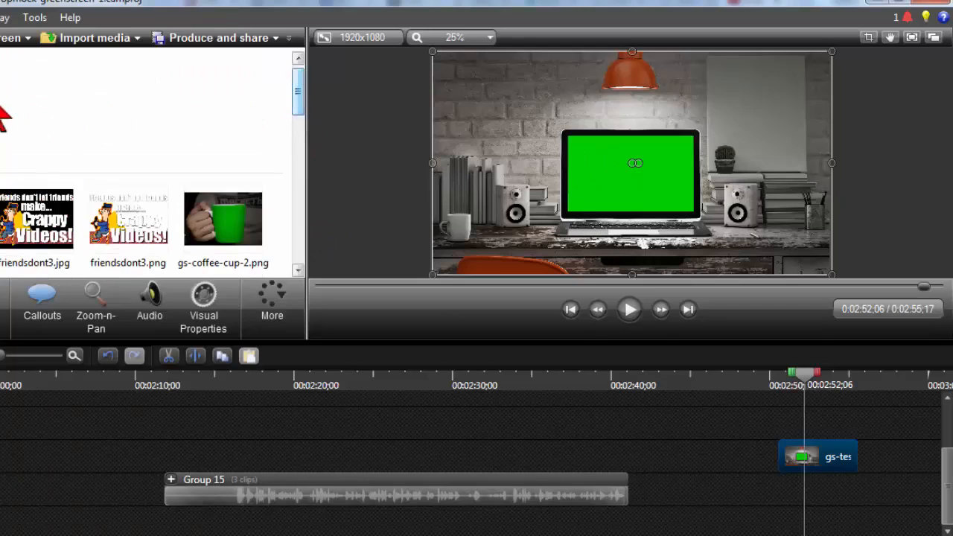
{"action": "left_click_drag", "start_coordinate": [2, 108], "coordinate": [741, 391]}
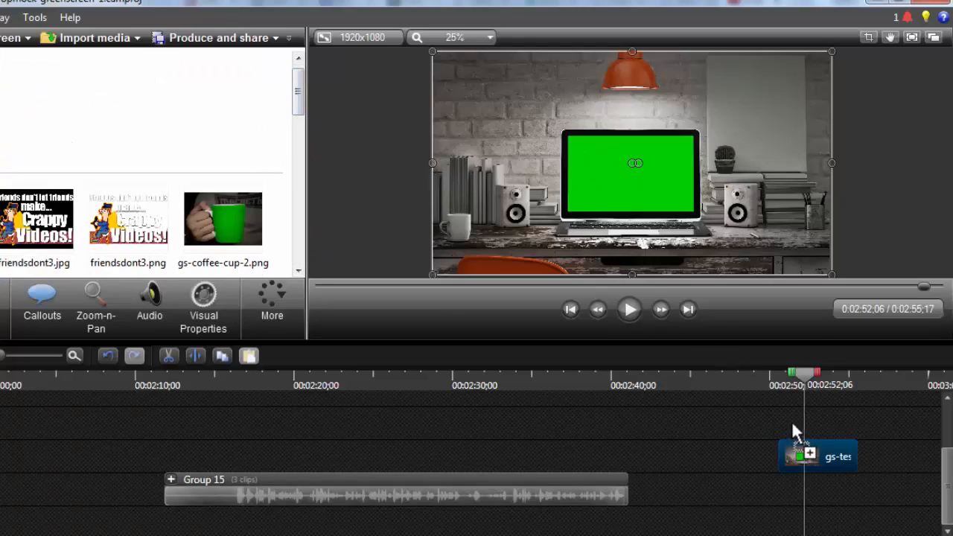
{"action": "left_click_drag", "start_coordinate": [793, 423], "coordinate": [792, 423]}
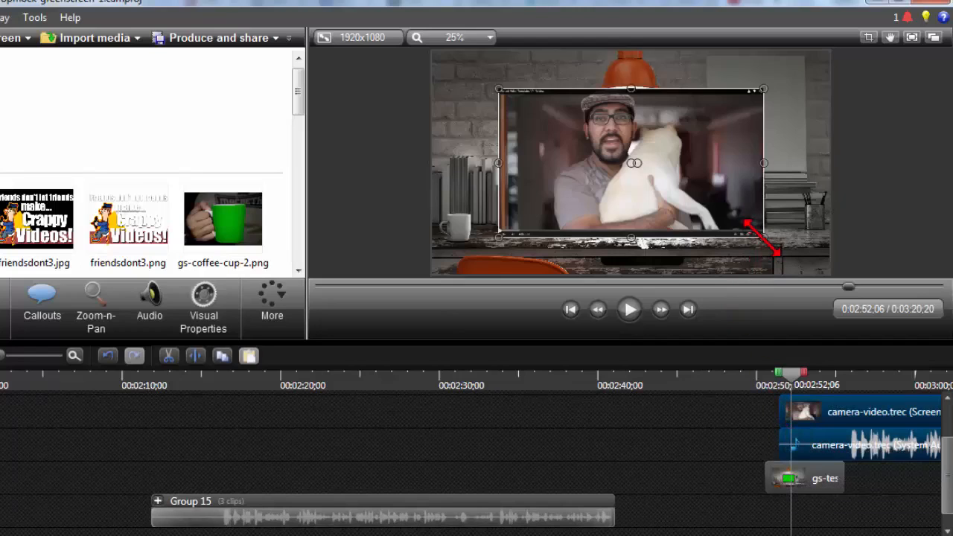
Scale and position the camera-video.trec screen clip to cover the laptop's green screen area on the canvas.
{"action": "left_click_drag", "start_coordinate": [762, 238], "coordinate": [688, 196]}
{"action": "left_click_drag", "start_coordinate": [617, 113], "coordinate": [676, 142]}
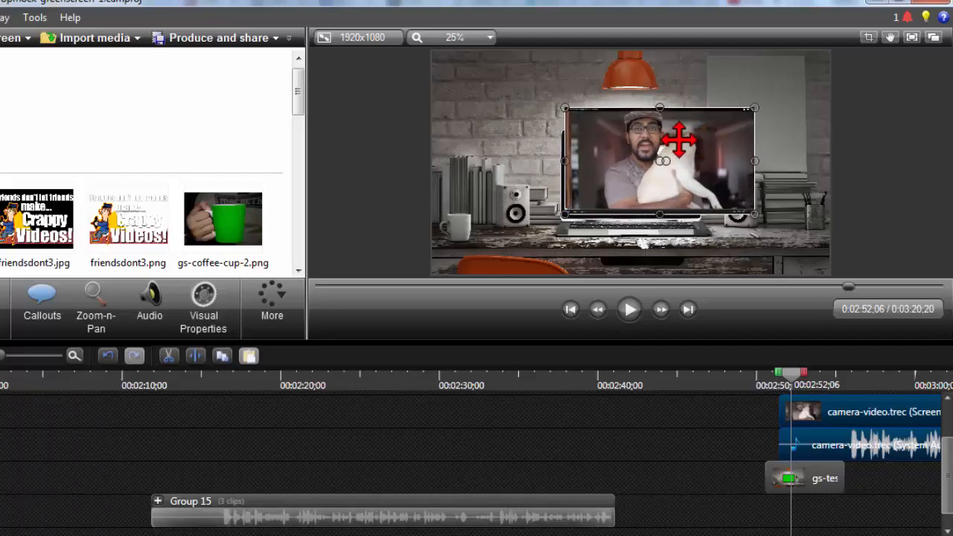
{"action": "left_click_drag", "start_coordinate": [755, 109], "coordinate": [684, 157]}
{"action": "left_click_drag", "start_coordinate": [690, 158], "coordinate": [698, 141]}
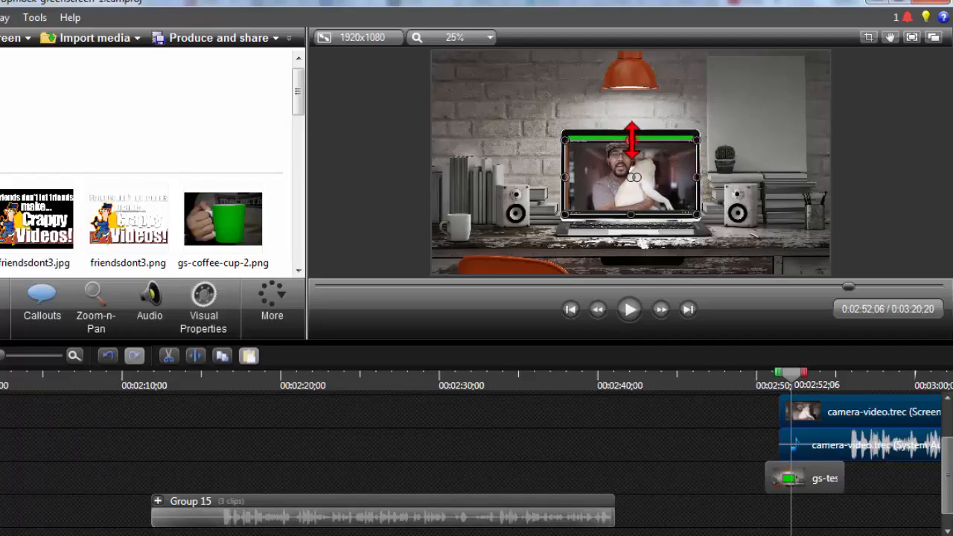
{"action": "left_click_drag", "start_coordinate": [631, 139], "coordinate": [631, 134]}
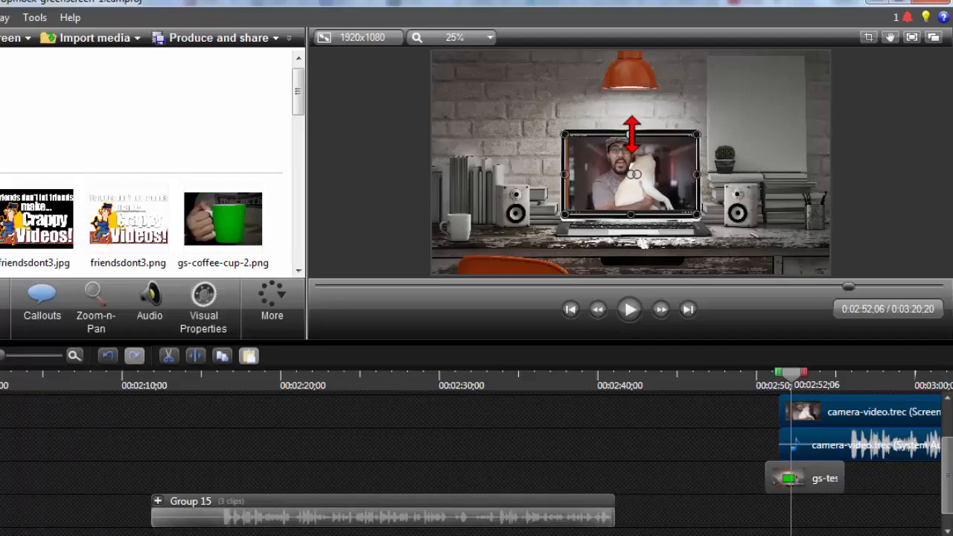
{"action": "left_click", "coordinate": [704, 402]}
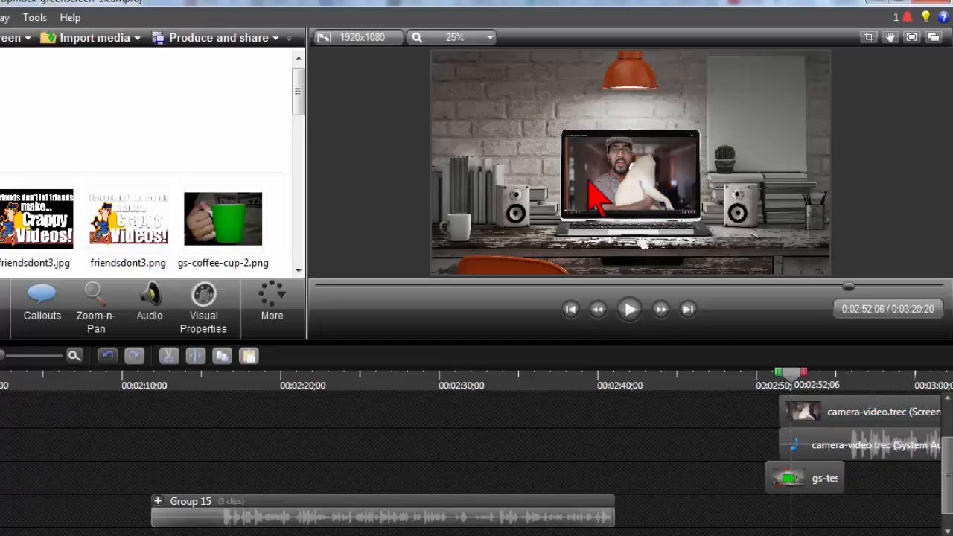
Fine-tune the camera-video.trec screen clip's size against the laptop bezel at about 00:02:55.
{"action": "scroll", "coordinate": [595, 198], "scroll_direction": "up", "scroll_amount": 1}
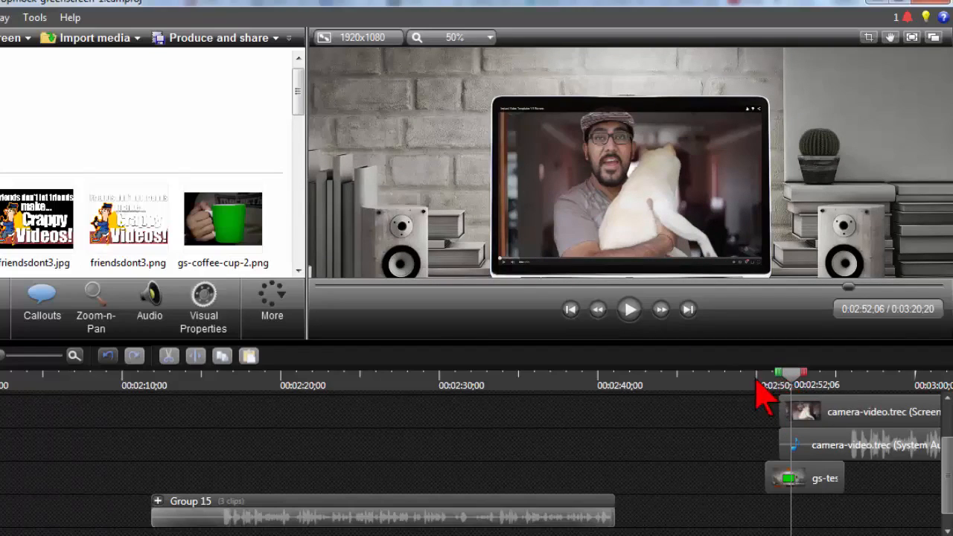
{"action": "scroll", "coordinate": [757, 383], "scroll_direction": "down", "scroll_amount": 3}
{"action": "left_click_drag", "start_coordinate": [487, 378], "coordinate": [494, 382]}
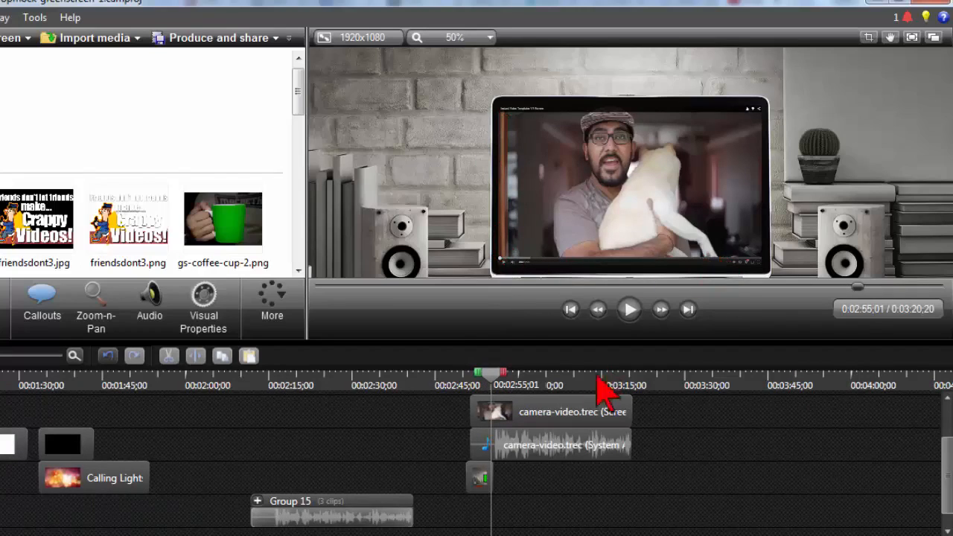
{"action": "left_click", "coordinate": [577, 419]}
{"action": "left_click_drag", "start_coordinate": [575, 419], "coordinate": [573, 419]}
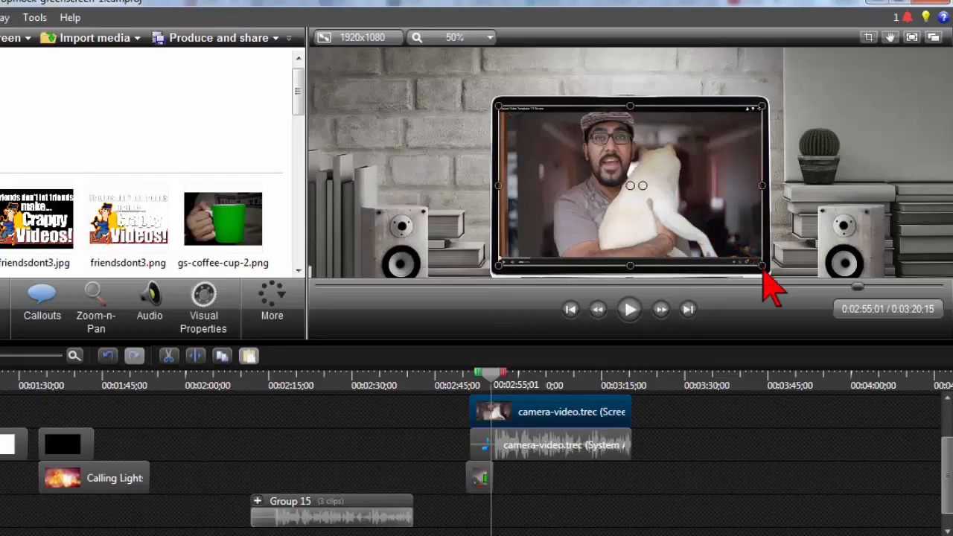
{"action": "left_click_drag", "start_coordinate": [759, 263], "coordinate": [760, 263]}
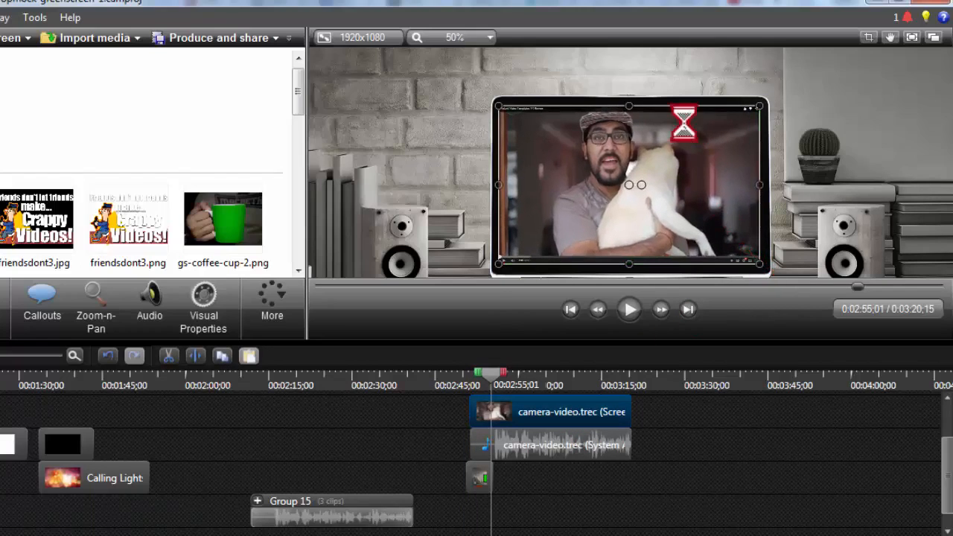
{"action": "left_click", "coordinate": [457, 420]}
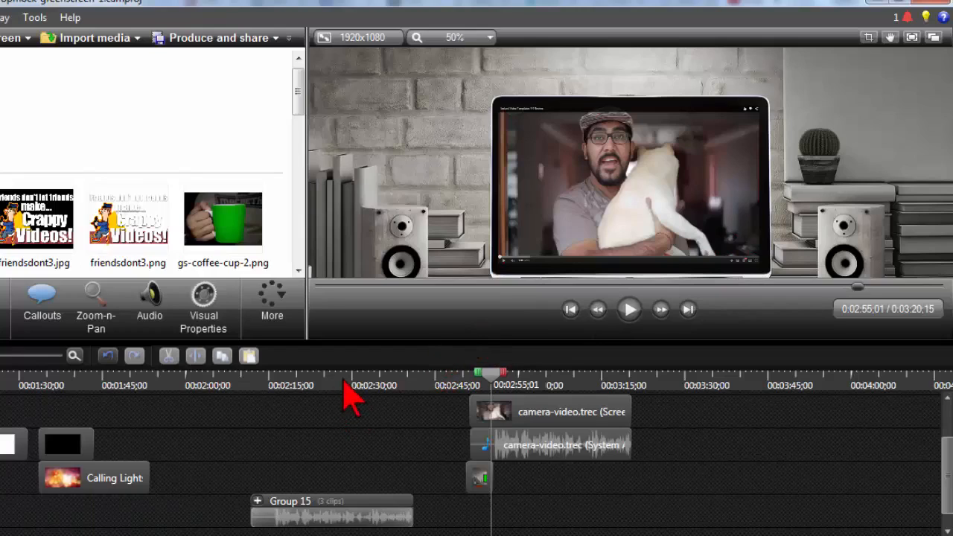
Compare the composite with earlier timeline frames at about 00:02:37, 00:02:07, 00:00:35 and the Group 2 laptop mockup at 00:00:21.
{"action": "left_click", "coordinate": [395, 382]}
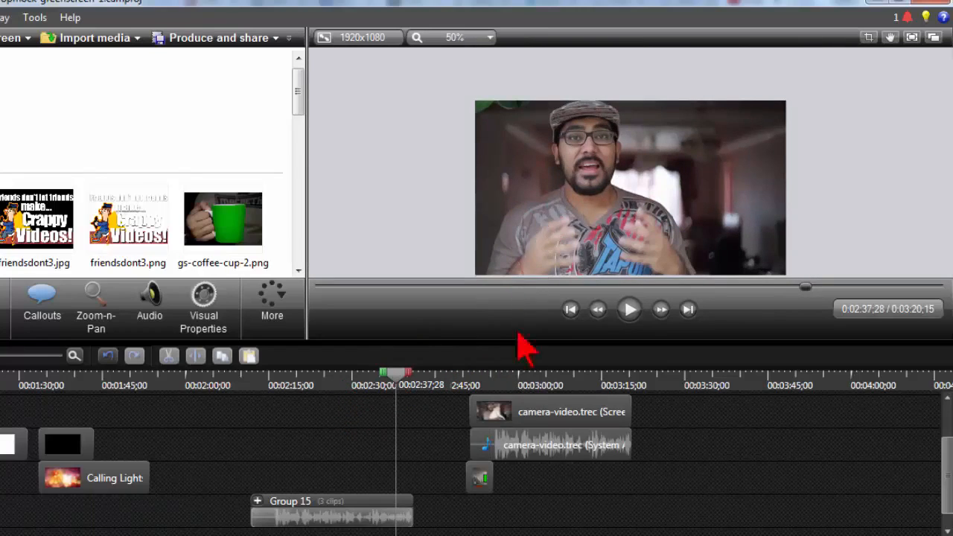
{"action": "left_click", "coordinate": [505, 383]}
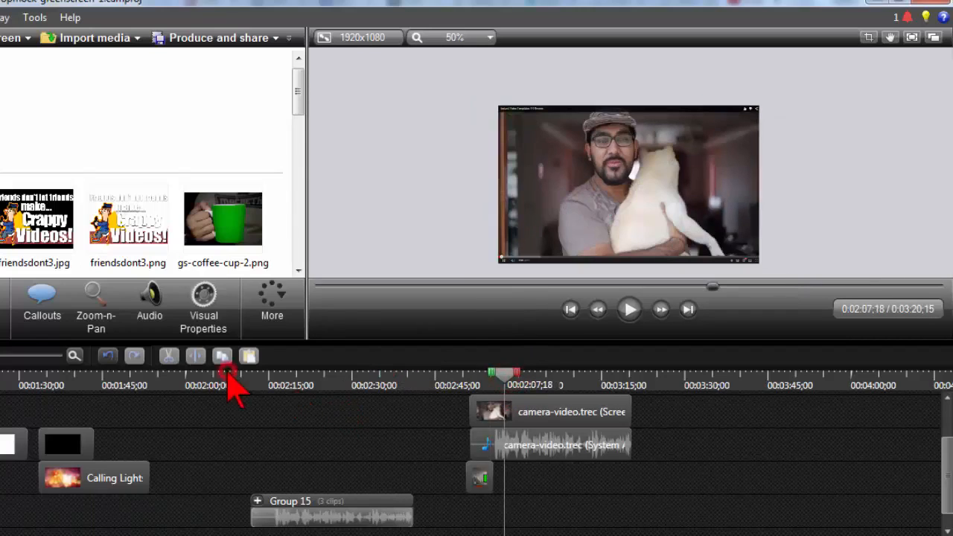
{"action": "left_click", "coordinate": [227, 372]}
{"action": "scroll", "coordinate": [237, 376], "scroll_direction": "down", "scroll_amount": 4}
{"action": "left_click", "coordinate": [220, 380]}
{"action": "scroll", "coordinate": [204, 420], "scroll_direction": "up", "scroll_amount": 7}
{"action": "scroll", "coordinate": [201, 417], "scroll_direction": "down", "scroll_amount": 1}
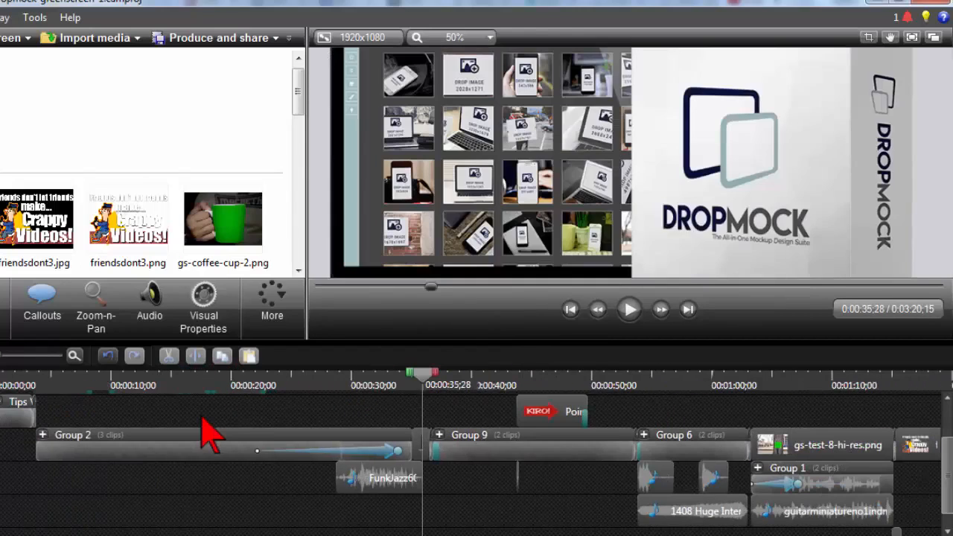
{"action": "left_click", "coordinate": [253, 381]}
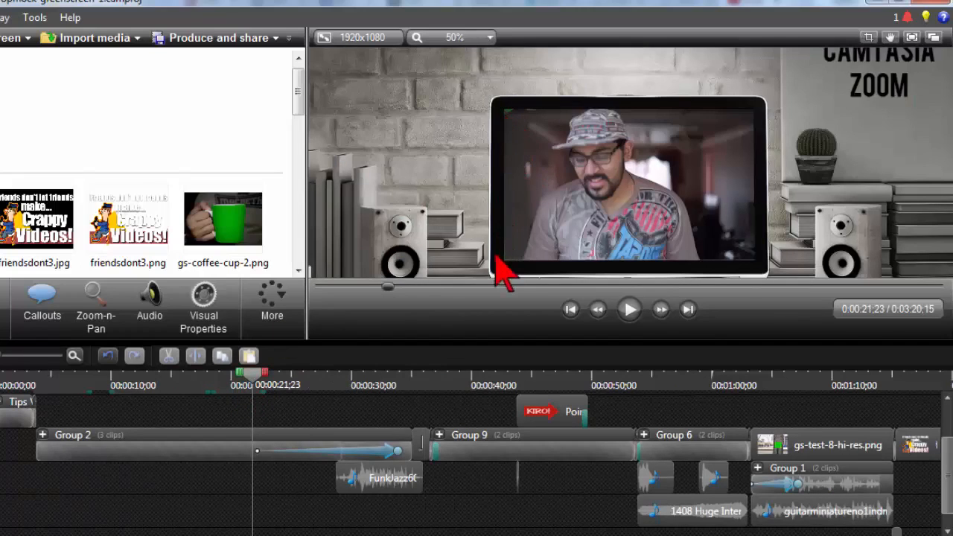
In Group 9 at about 00:00:39, set the camera-video.trec screen clip's Z rotation to 2 in the TV mockup.
{"action": "left_click", "coordinate": [469, 382]}
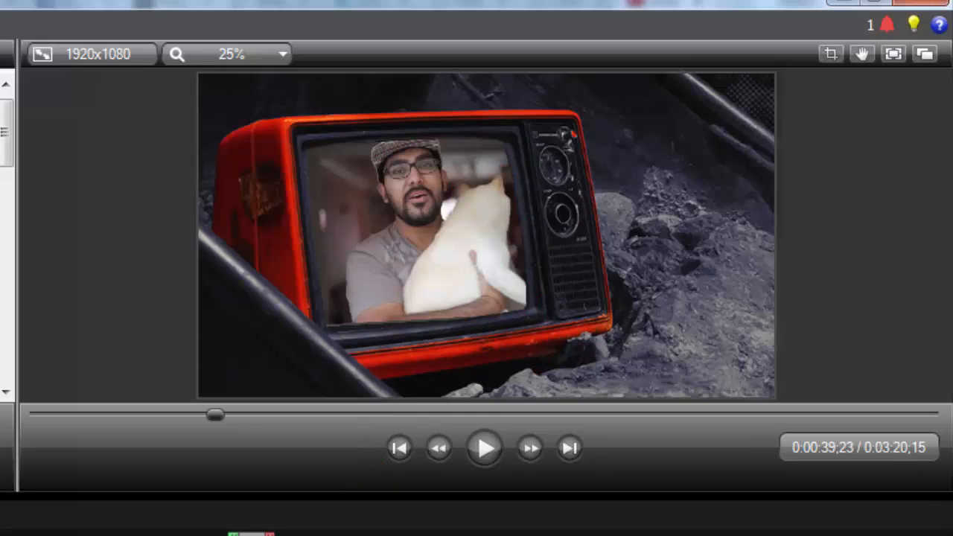
{"action": "left_click", "coordinate": [492, 189]}
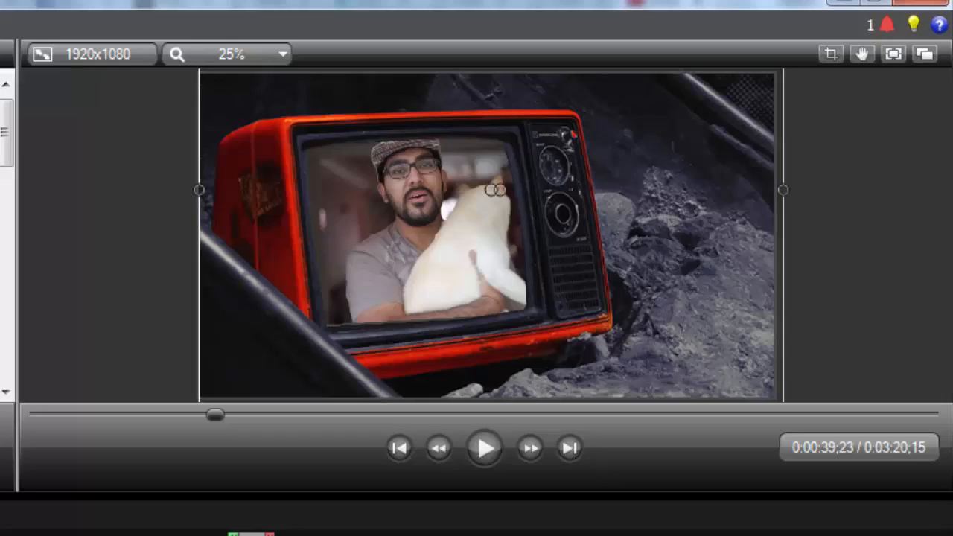
{"action": "left_click", "coordinate": [445, 230]}
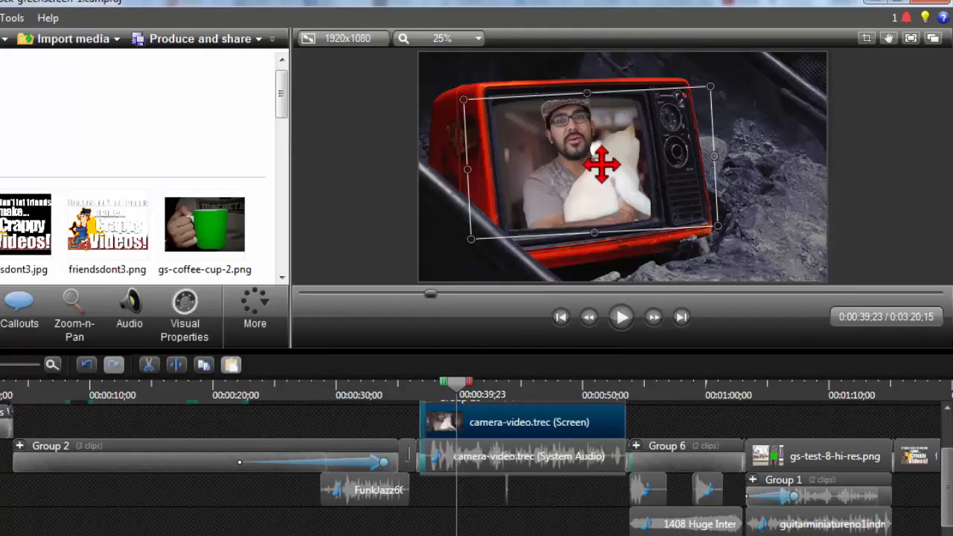
{"action": "left_click_drag", "start_coordinate": [598, 163], "coordinate": [602, 163]}
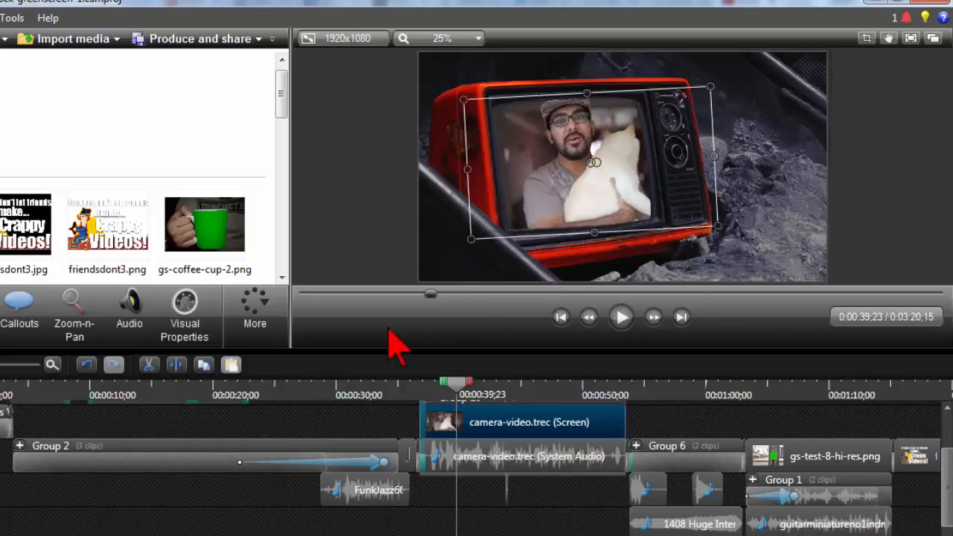
{"action": "left_click", "coordinate": [184, 305]}
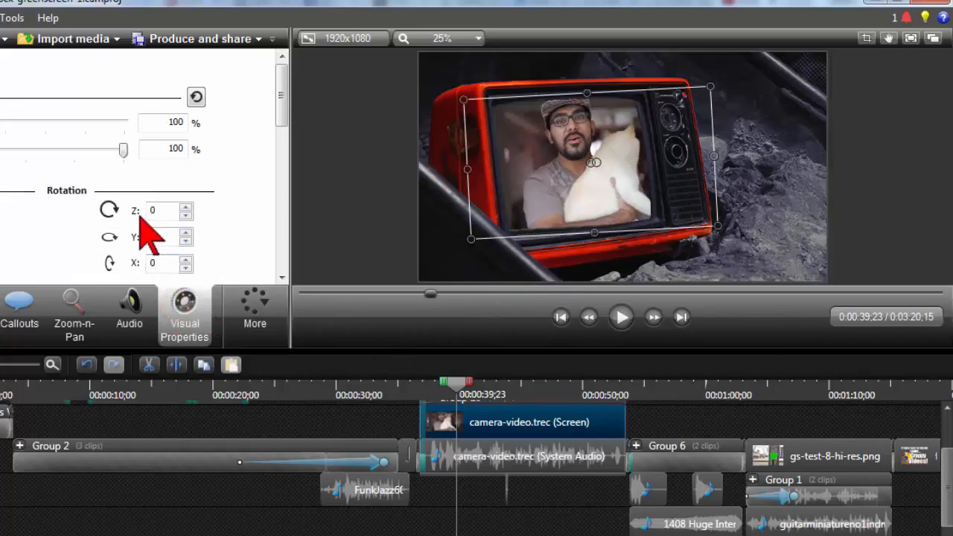
{"action": "left_click", "coordinate": [184, 208]}
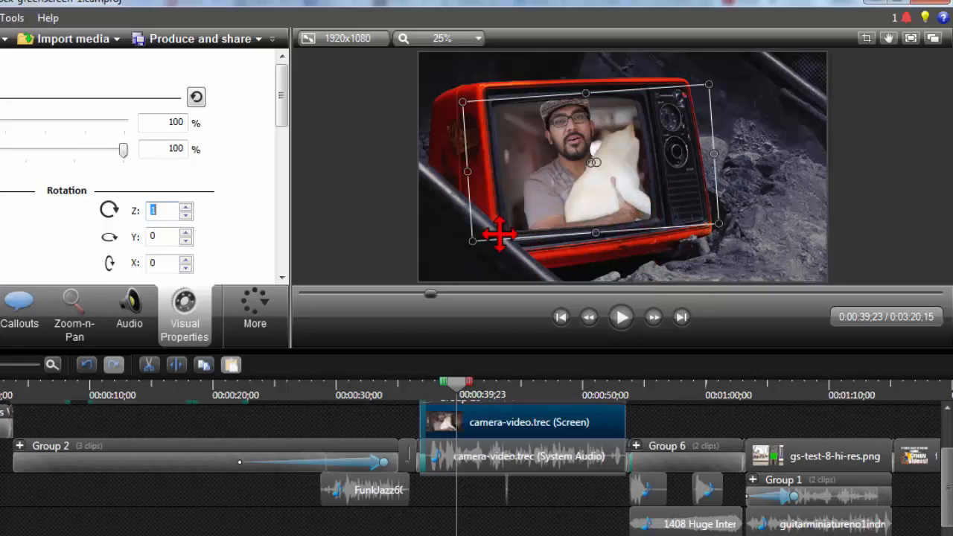
{"action": "left_click", "coordinate": [186, 208]}
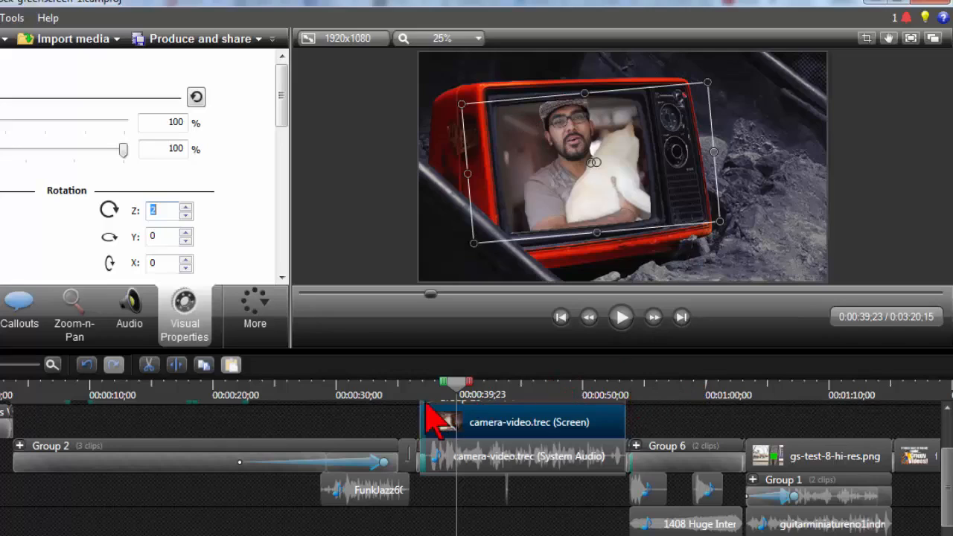
{"action": "left_click", "coordinate": [398, 420]}
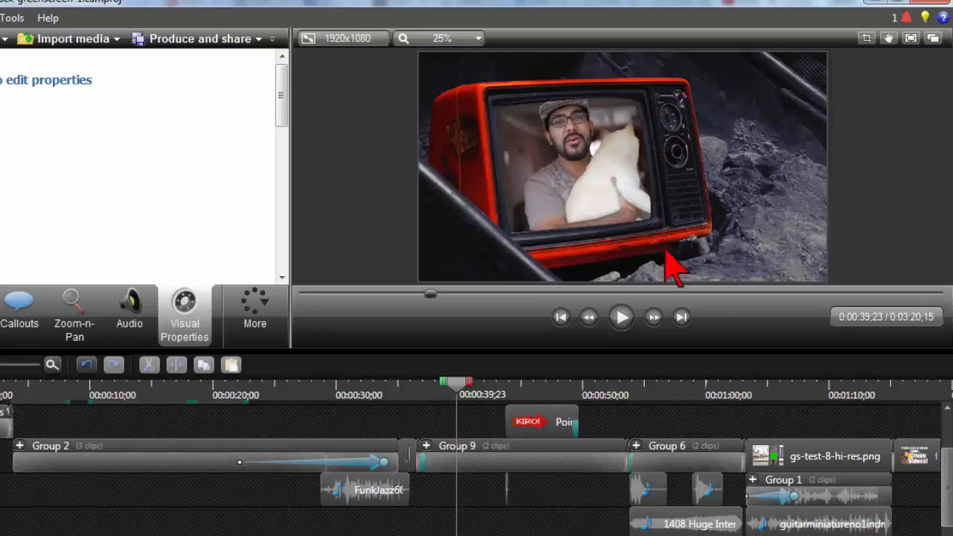
Open Group 6 at about 00:00:58 and try a Z rotation of 4 on its camera-video screen clip in the concert mockup.
{"action": "left_click", "coordinate": [692, 389]}
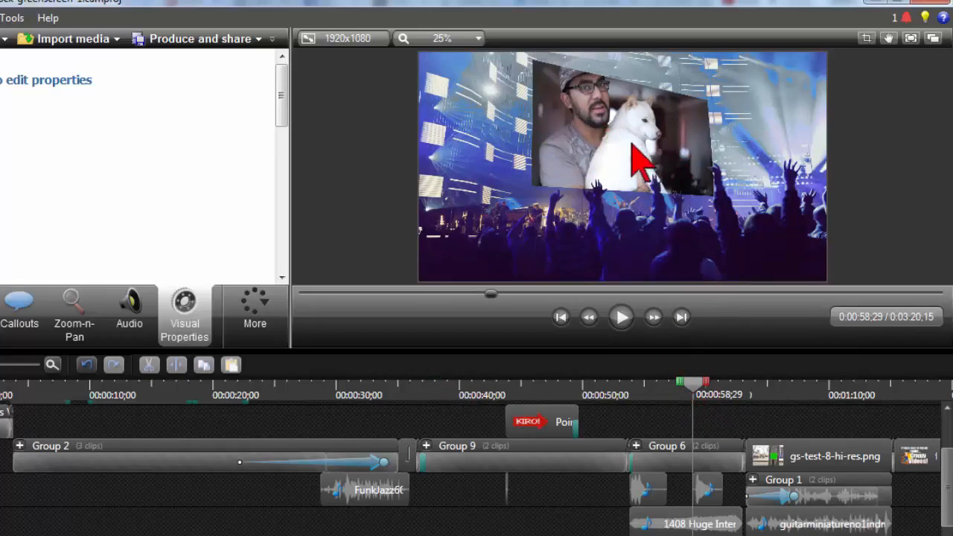
{"action": "left_click", "coordinate": [634, 445]}
{"action": "left_click", "coordinate": [677, 422]}
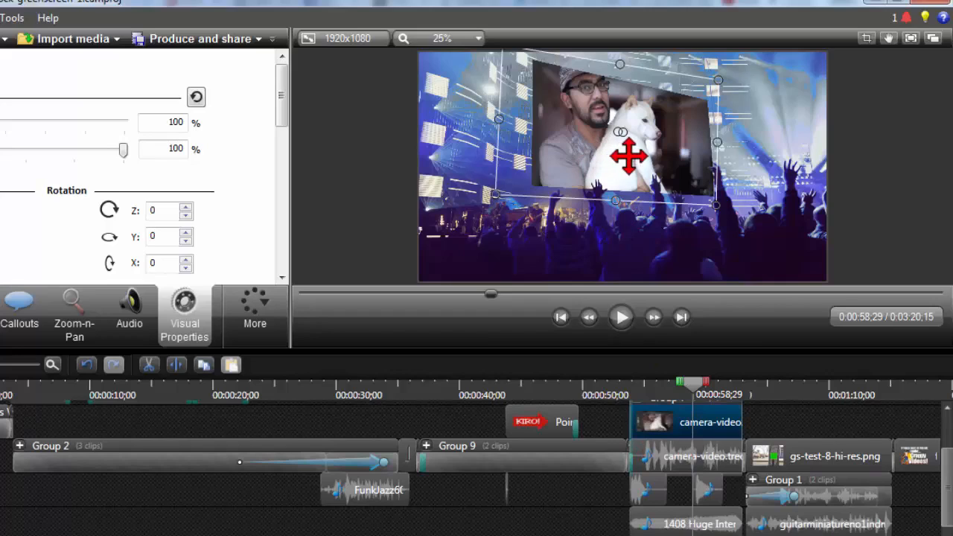
{"action": "left_click", "coordinate": [186, 207]}
{"action": "left_click", "coordinate": [186, 207]}
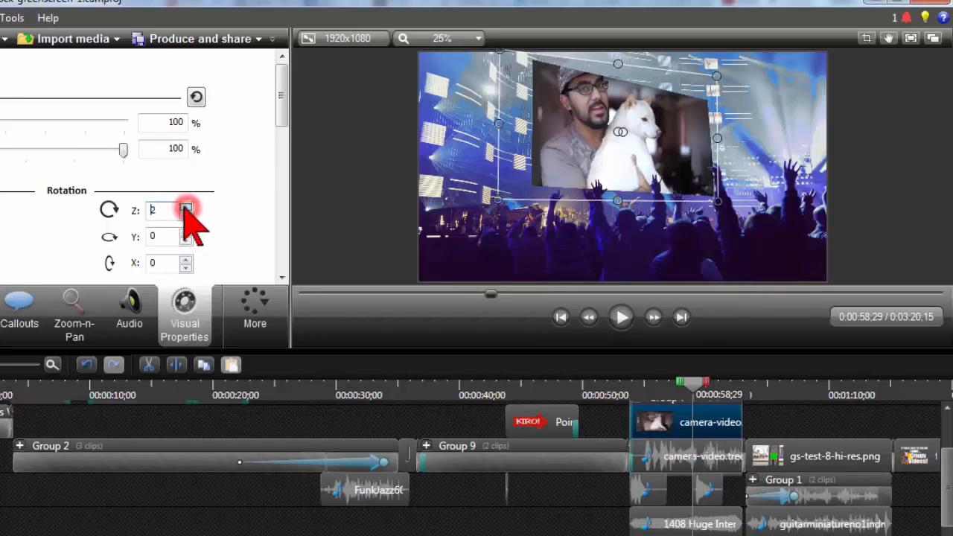
{"action": "left_click", "coordinate": [186, 207]}
{"action": "left_click", "coordinate": [186, 207]}
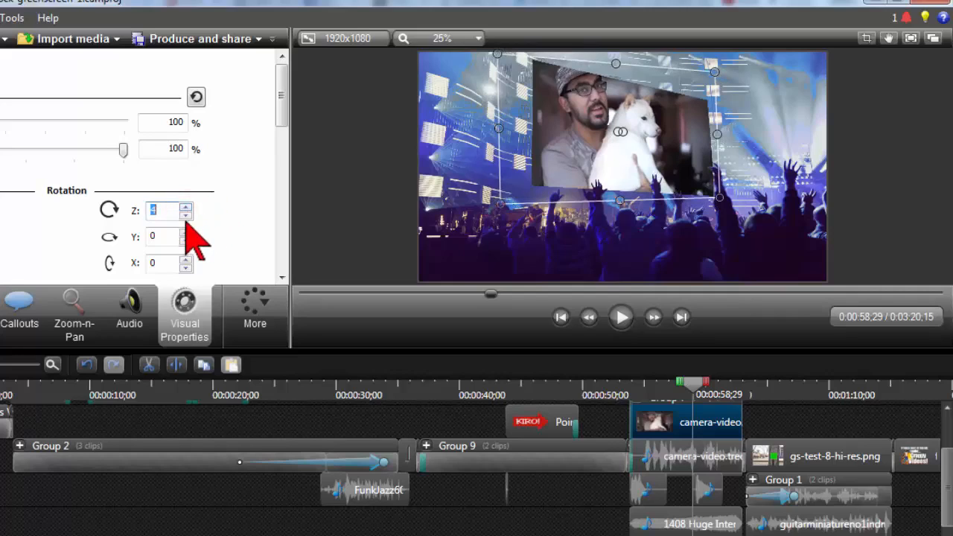
Return the Group 6 camera-video clip's Z rotation to 0.
{"action": "left_click", "coordinate": [188, 215]}
{"action": "left_click", "coordinate": [188, 215]}
{"action": "left_click", "coordinate": [187, 215]}
{"action": "left_click", "coordinate": [187, 215]}
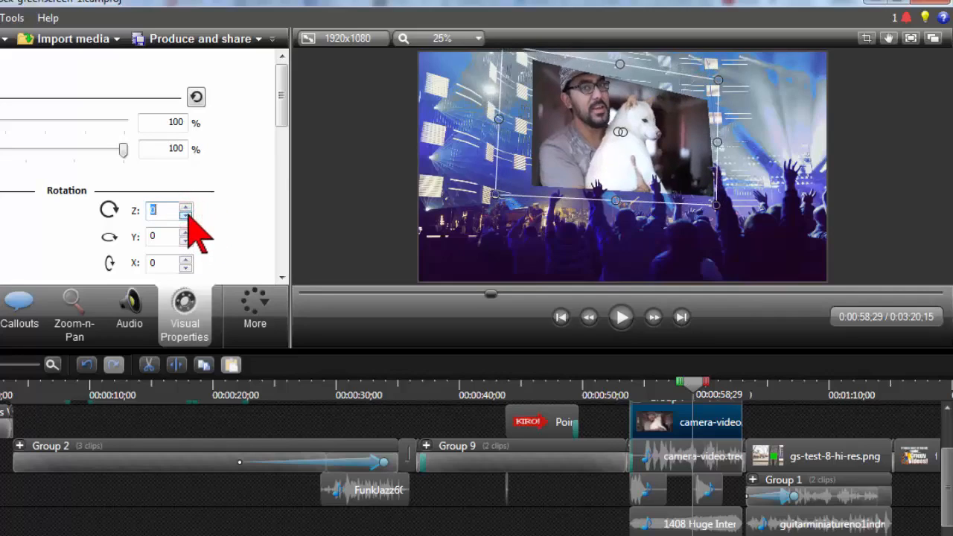
Set the Group 6 camera-video clip's Y rotation to 10 and try an X rotation of 7.
{"action": "left_click", "coordinate": [186, 231]}
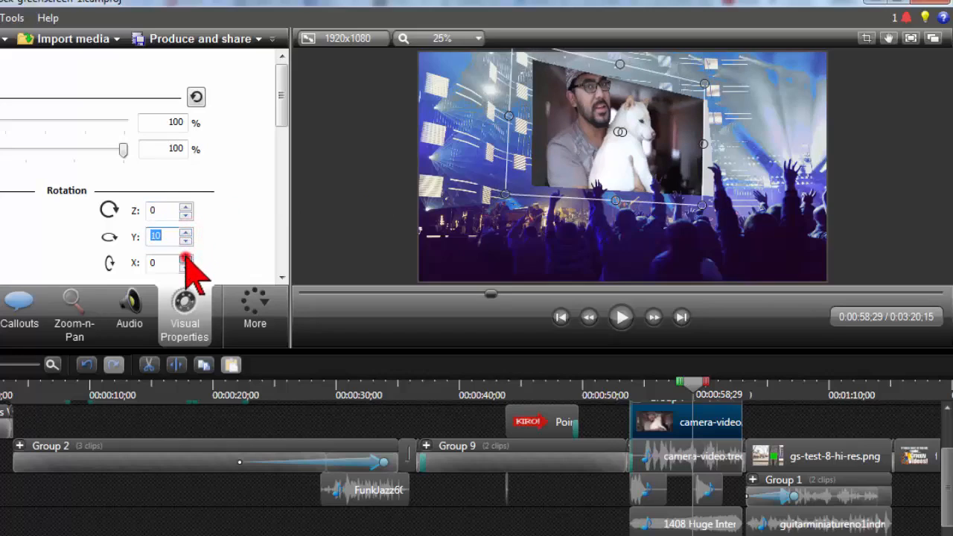
{"action": "left_click", "coordinate": [185, 259]}
{"action": "left_click", "coordinate": [186, 259]}
{"action": "left_click", "coordinate": [186, 259]}
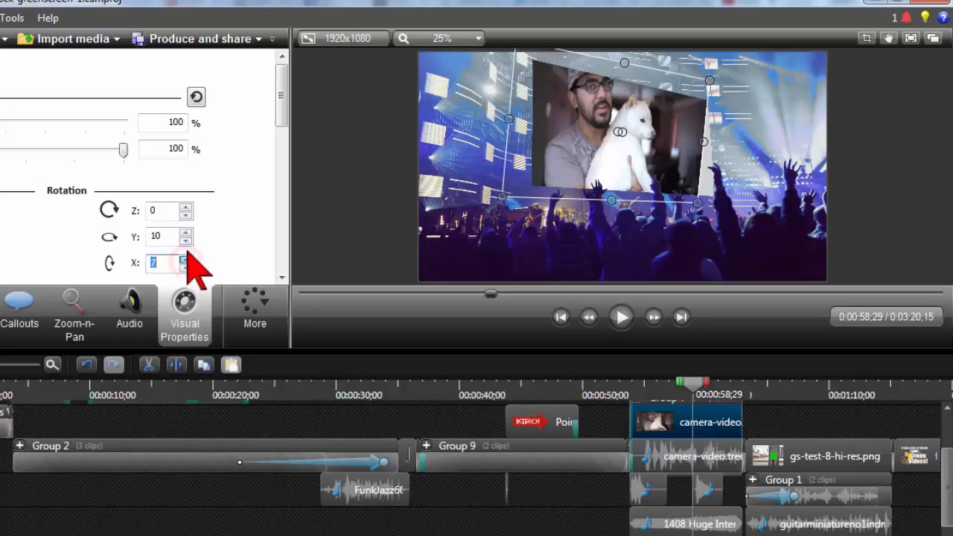
Return the camera-video clip's X rotation to 0 in the concert mockup.
{"action": "left_click", "coordinate": [185, 267]}
{"action": "left_click", "coordinate": [185, 266]}
{"action": "left_click", "coordinate": [185, 266]}
{"action": "left_click", "coordinate": [185, 266]}
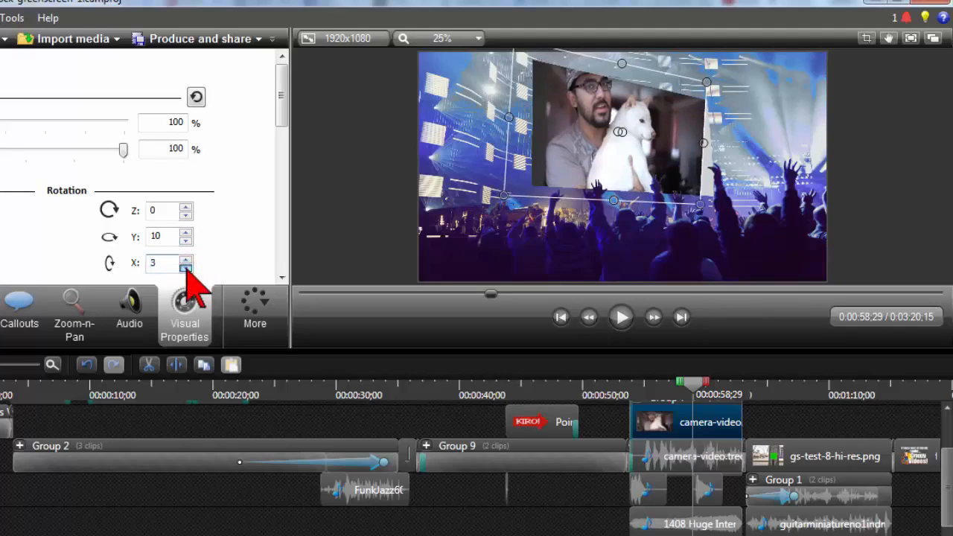
{"action": "left_click", "coordinate": [185, 266]}
{"action": "left_click", "coordinate": [185, 266]}
{"action": "left_click", "coordinate": [185, 266]}
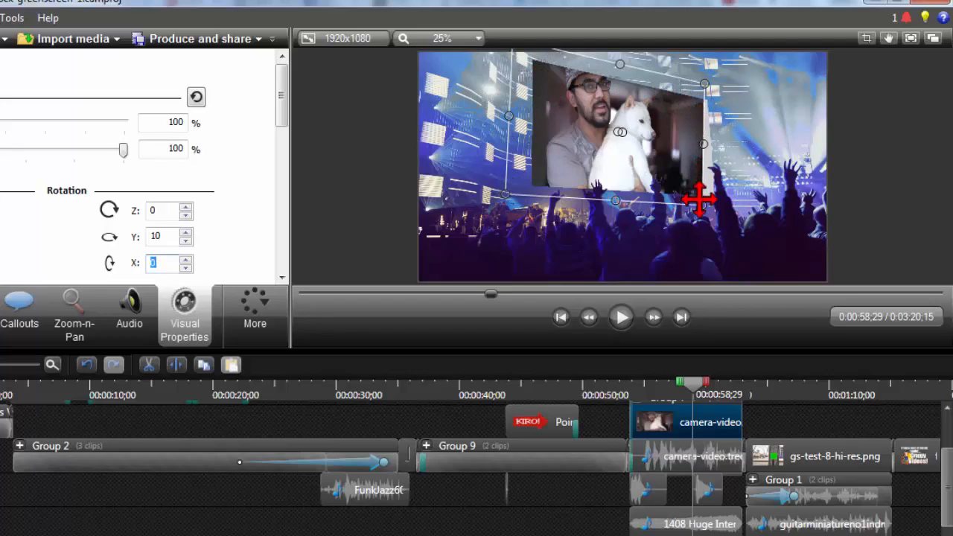
Check the TV mockup frame at about 00:00:42, and switch to the browser's Pexels sunset photo page.
{"action": "left_click", "coordinate": [484, 389]}
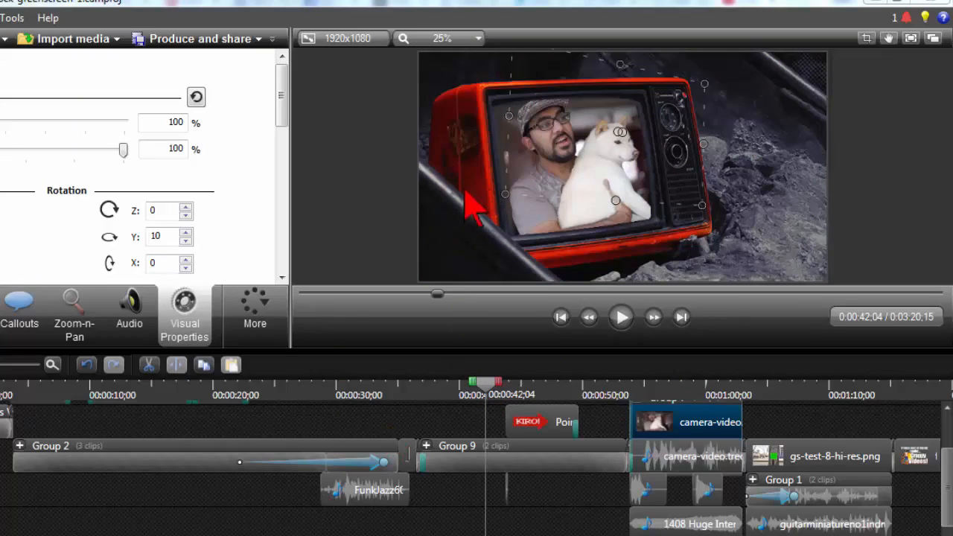
{"action": "left_click", "coordinate": [347, 186]}
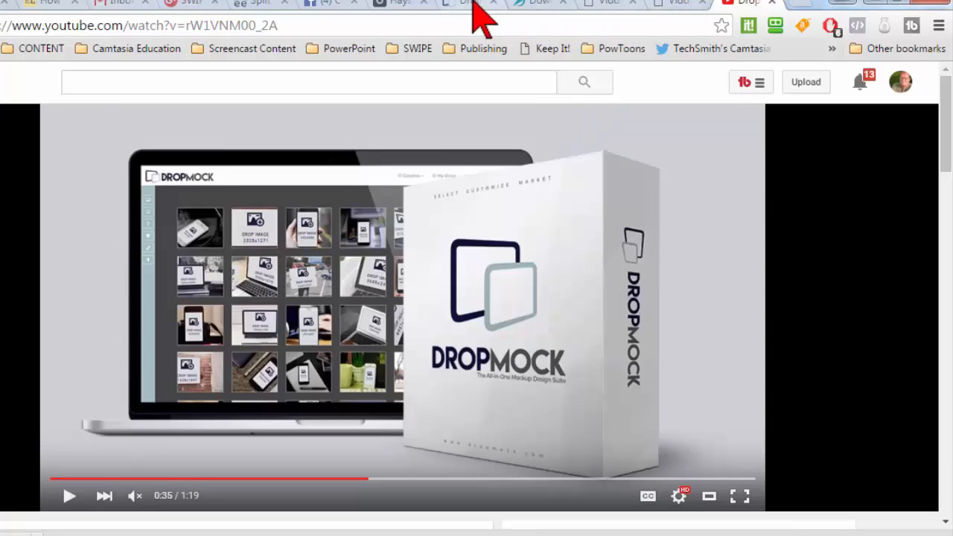
{"action": "left_click", "coordinate": [411, 6]}
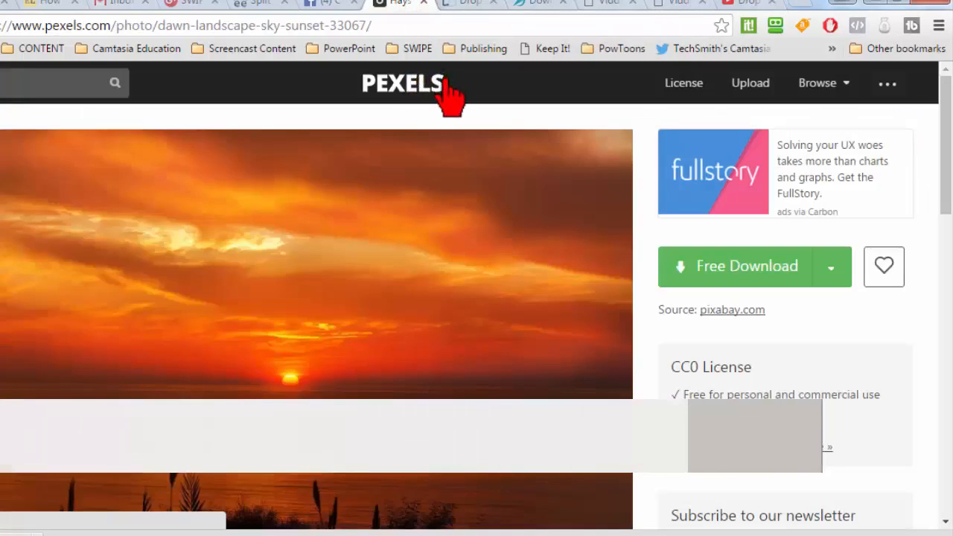
{"action": "left_click_drag", "start_coordinate": [110, 26], "coordinate": [12, 25]}
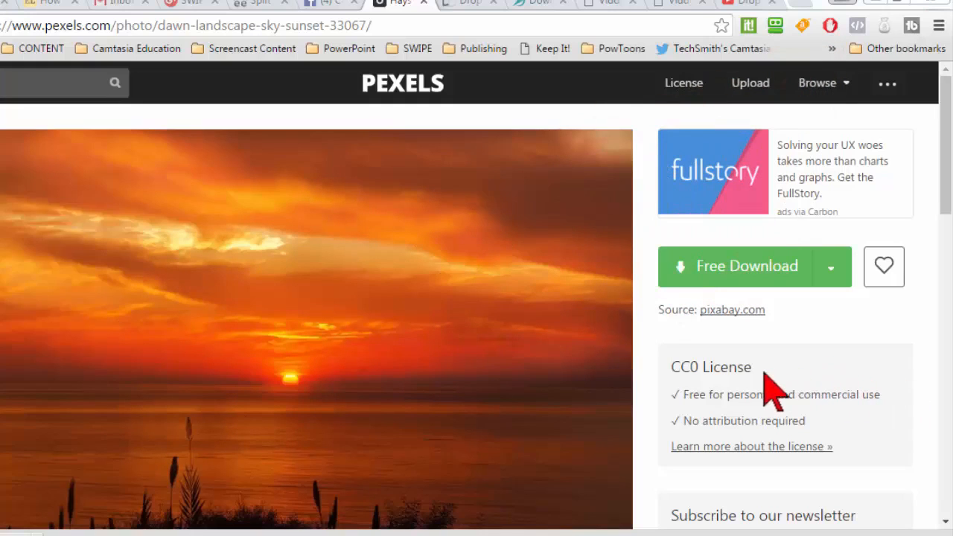
Examine the CC0 License terms on the Pexels photo page, including commercial use and attribution.
{"action": "left_click_drag", "start_coordinate": [751, 367], "coordinate": [659, 366]}
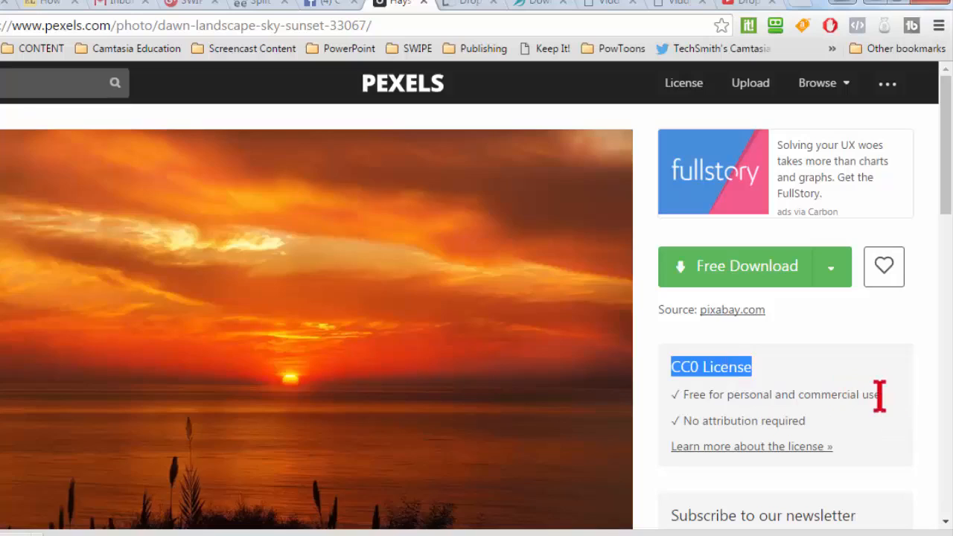
{"action": "left_click_drag", "start_coordinate": [880, 394], "coordinate": [680, 402]}
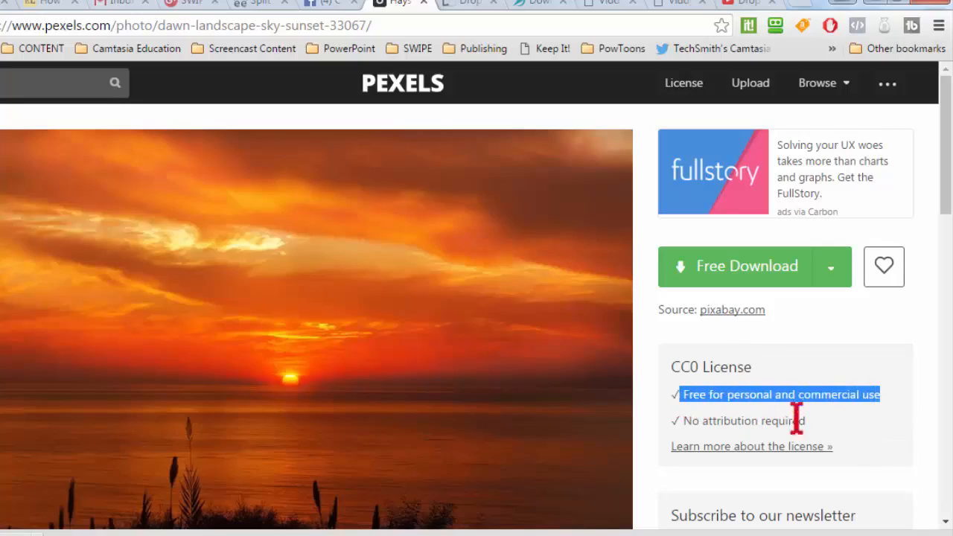
{"action": "left_click_drag", "start_coordinate": [804, 420], "coordinate": [689, 418]}
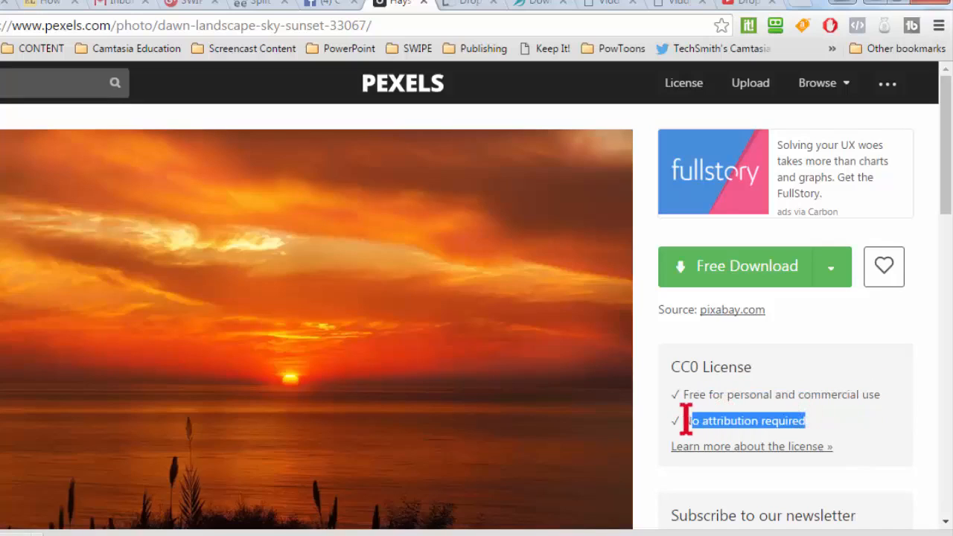
{"action": "left_click", "coordinate": [727, 420]}
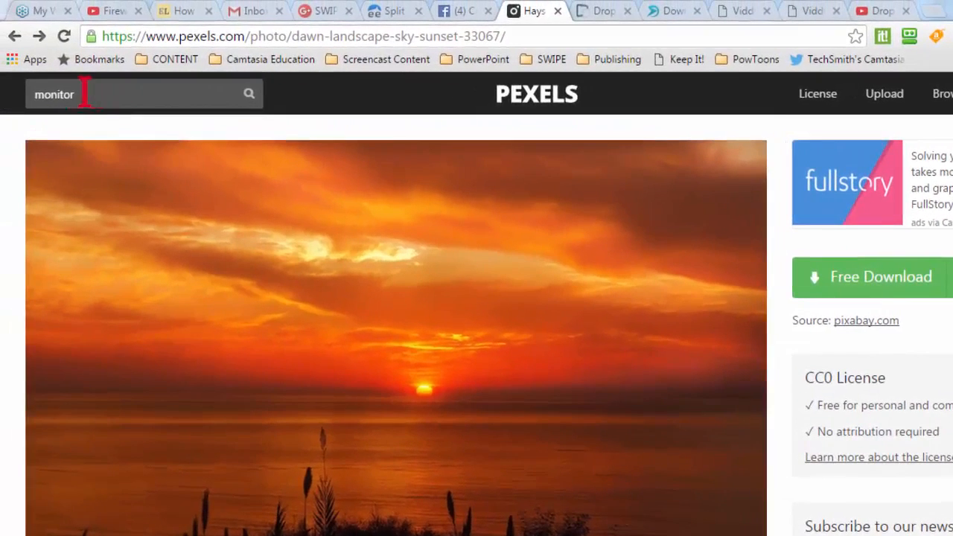
Search Pexels for "monitor" and look through the first rows of photos for usable device screens.
{"action": "left_click", "coordinate": [248, 94]}
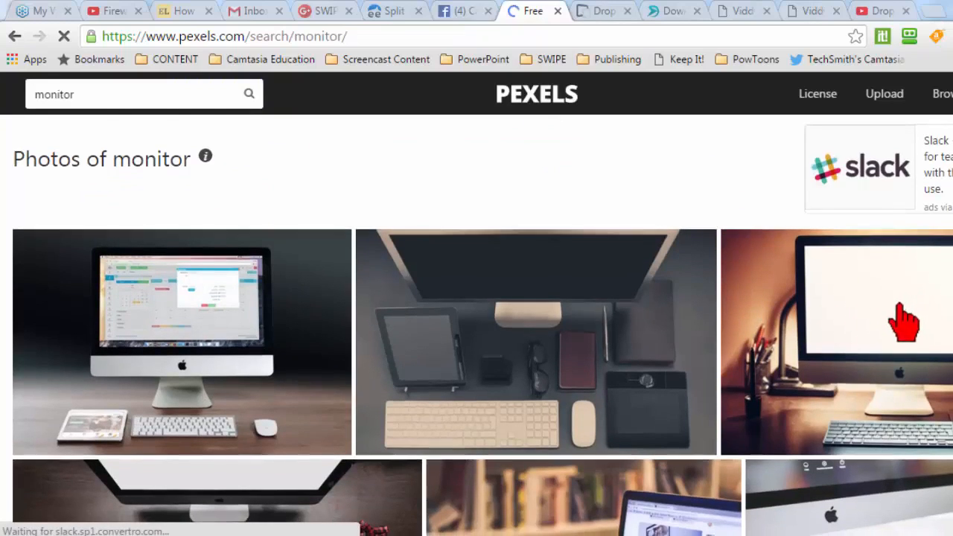
{"action": "scroll", "coordinate": [900, 321], "scroll_direction": "down", "scroll_amount": 2}
{"action": "scroll", "coordinate": [904, 322], "scroll_direction": "down", "scroll_amount": 1}
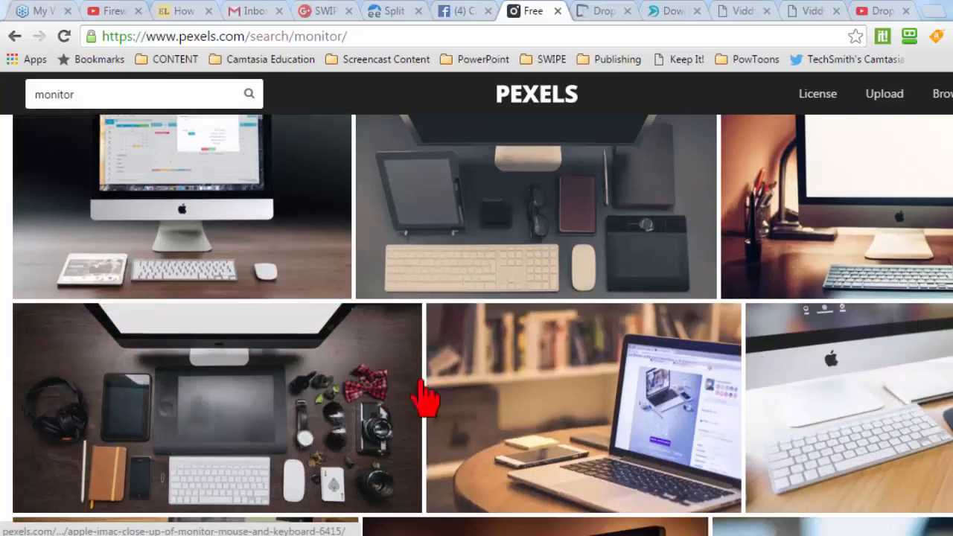
{"action": "scroll", "coordinate": [666, 389], "scroll_direction": "down", "scroll_amount": 1}
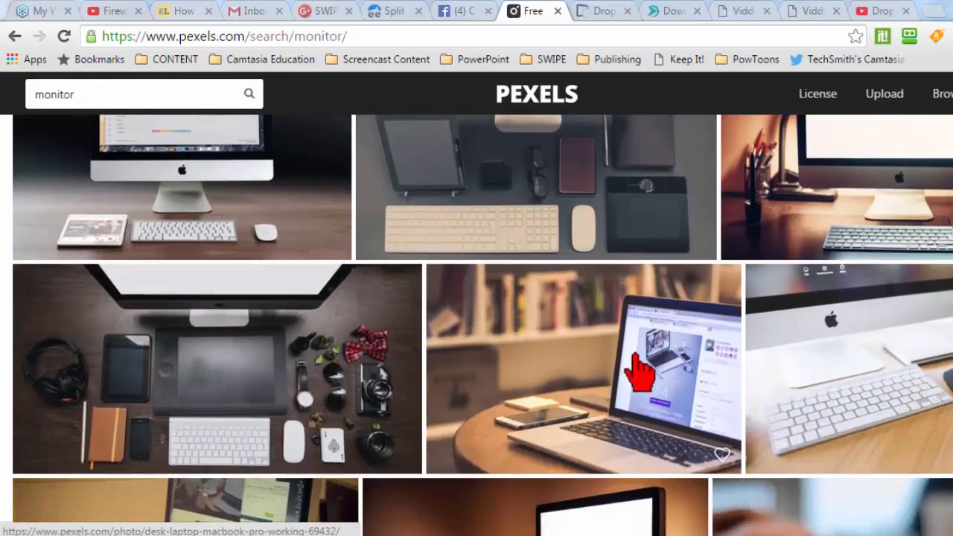
{"action": "scroll", "coordinate": [634, 368], "scroll_direction": "down", "scroll_amount": 4}
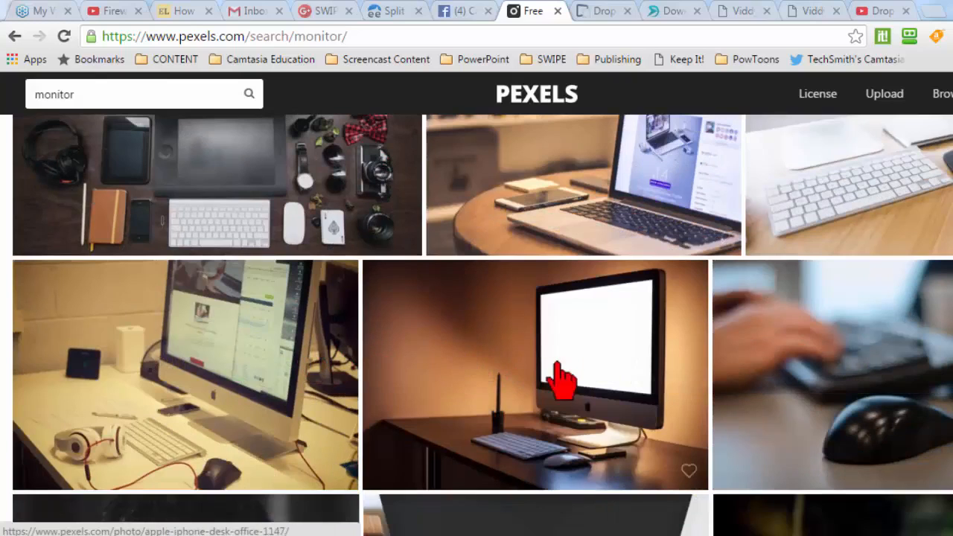
Compare the monitor and laptop photos in the Pexels results for screens suited to a greenscreen mockup.
{"action": "scroll", "coordinate": [562, 379], "scroll_direction": "up", "scroll_amount": 3}
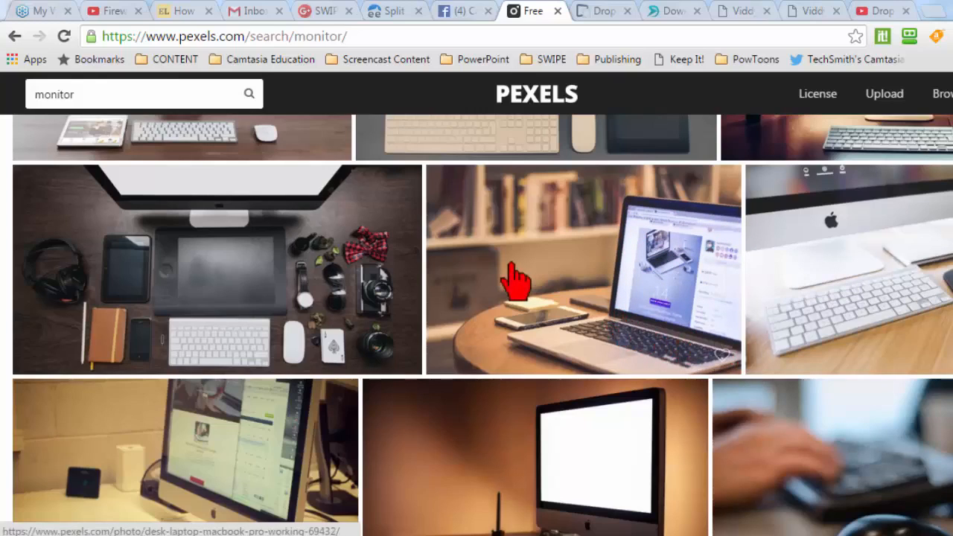
{"action": "scroll", "coordinate": [530, 283], "scroll_direction": "down", "scroll_amount": 1}
{"action": "scroll", "coordinate": [529, 269], "scroll_direction": "down", "scroll_amount": 4}
{"action": "scroll", "coordinate": [543, 273], "scroll_direction": "up", "scroll_amount": 2}
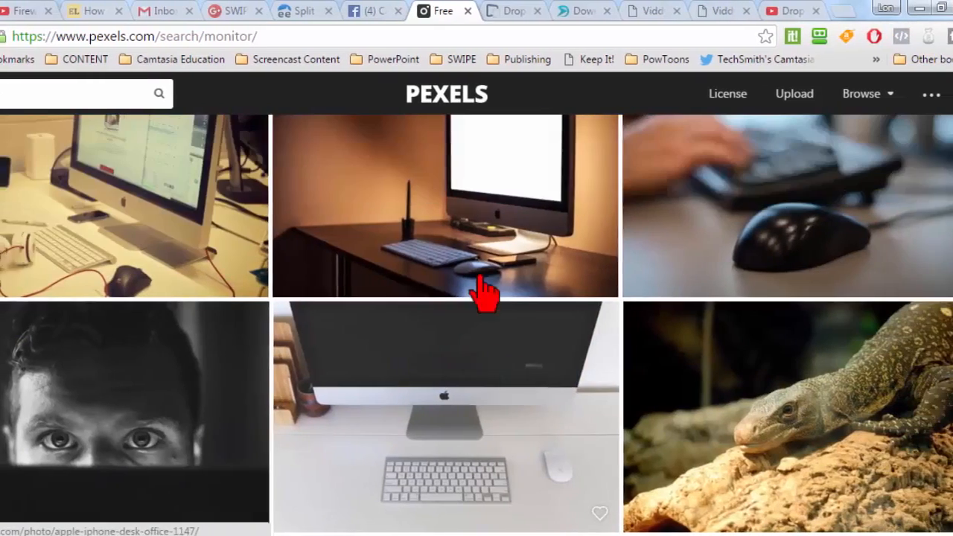
{"action": "scroll", "coordinate": [465, 294], "scroll_direction": "up", "scroll_amount": 4}
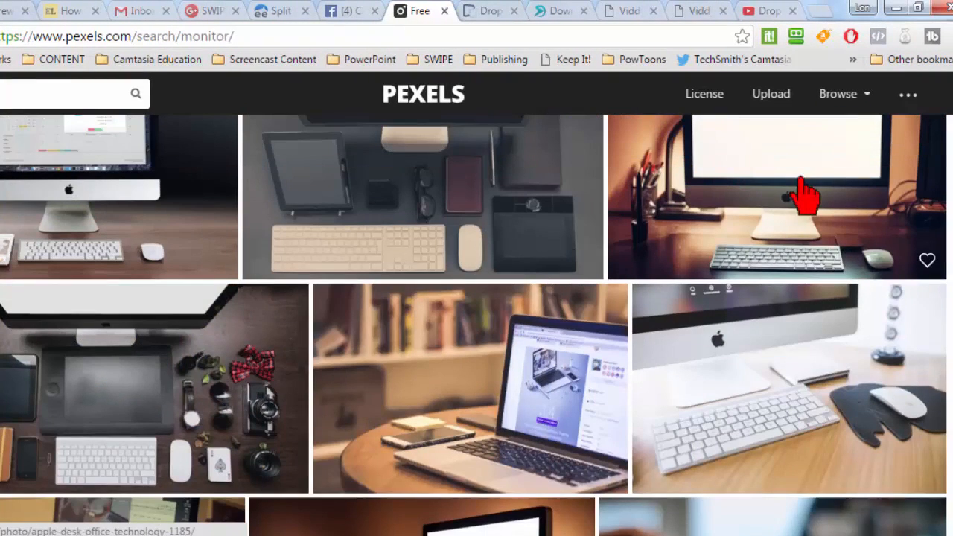
{"action": "scroll", "coordinate": [789, 219], "scroll_direction": "up", "scroll_amount": 1}
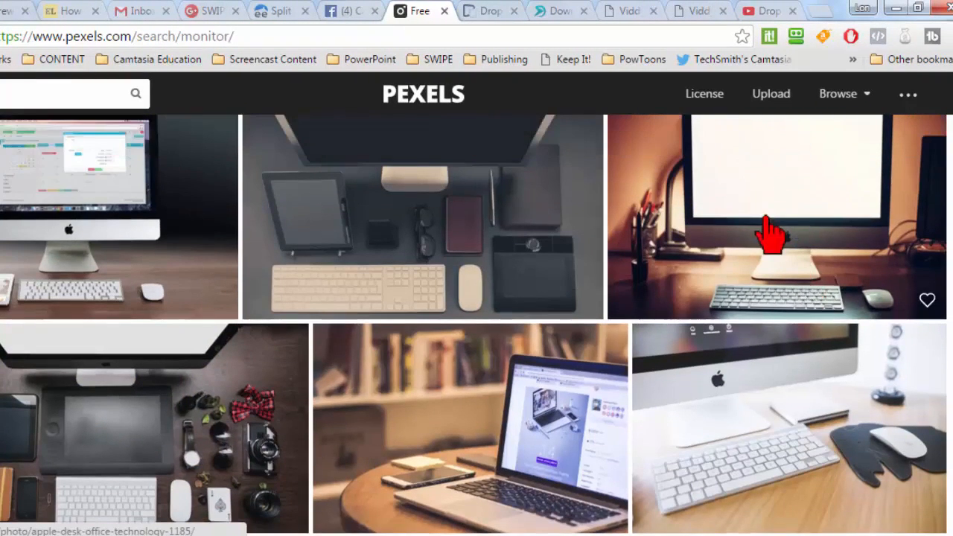
{"action": "scroll", "coordinate": [769, 234], "scroll_direction": "up", "scroll_amount": 2}
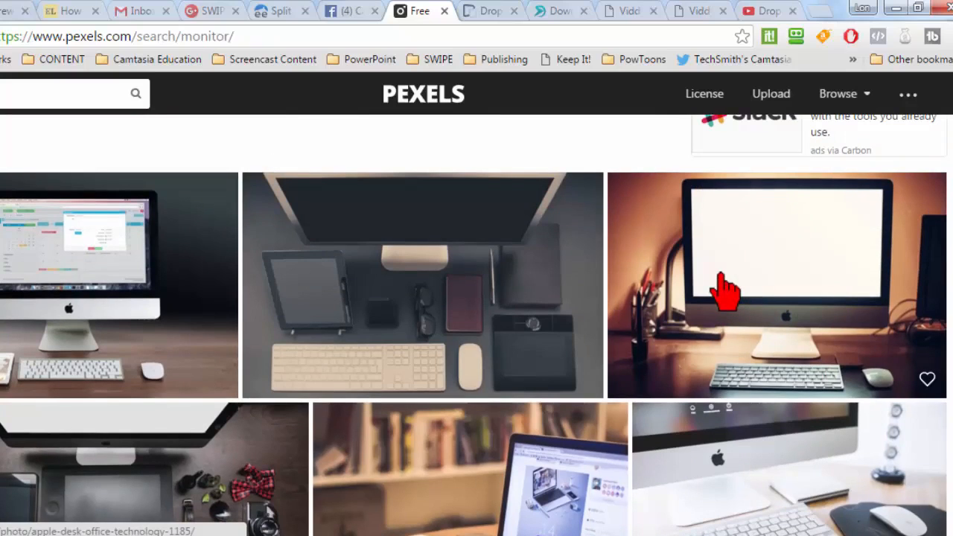
{"action": "scroll", "coordinate": [723, 290], "scroll_direction": "down", "scroll_amount": 3}
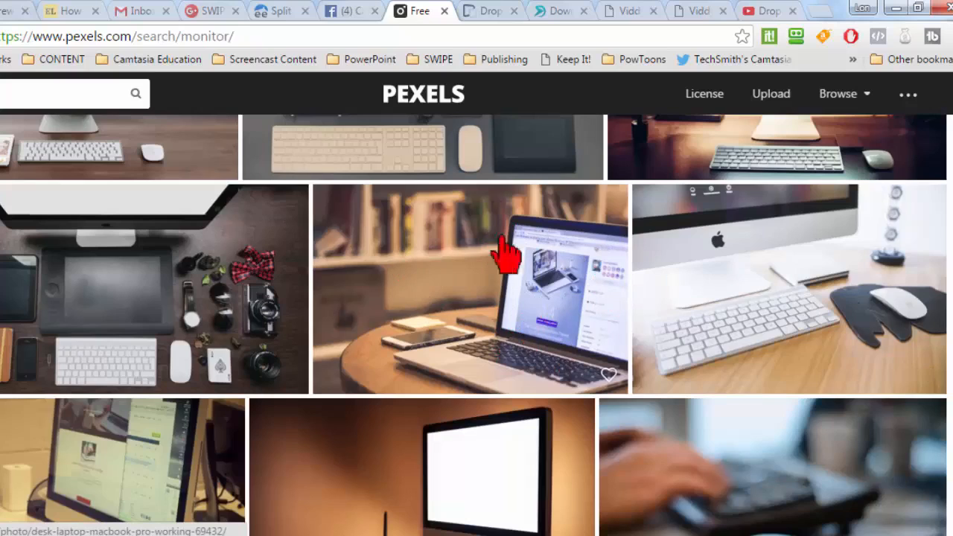
{"action": "scroll", "coordinate": [426, 292], "scroll_direction": "up", "scroll_amount": 4}
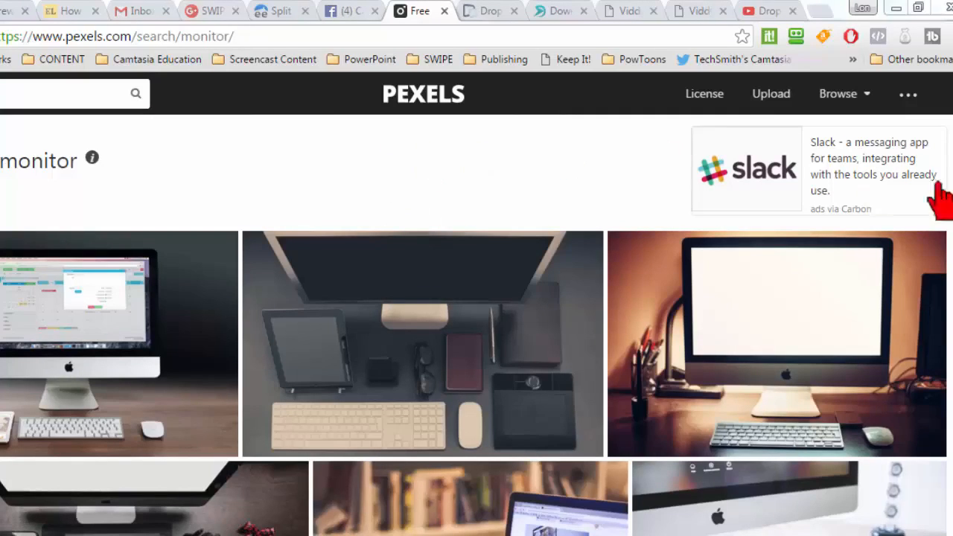
{"action": "scroll", "coordinate": [476, 324], "scroll_direction": "down", "scroll_amount": 3}
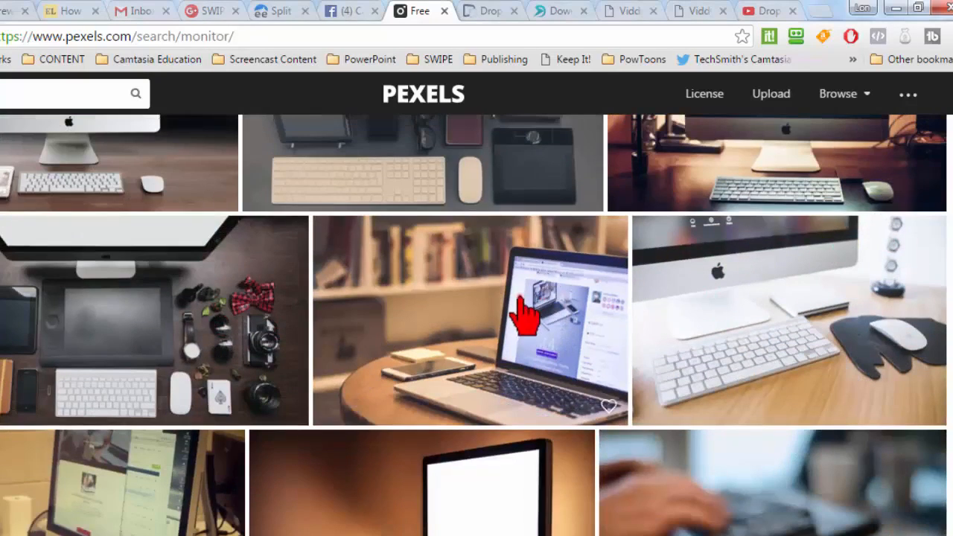
Open the photo of the laptop on a round wooden table and copy the image.
{"action": "left_click", "coordinate": [518, 302]}
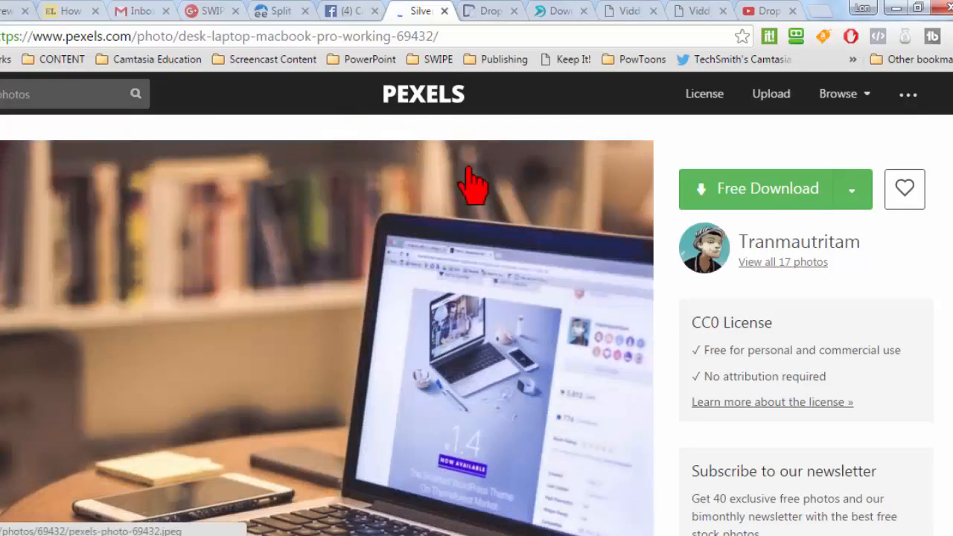
{"action": "scroll", "coordinate": [692, 177], "scroll_direction": "down", "scroll_amount": 2}
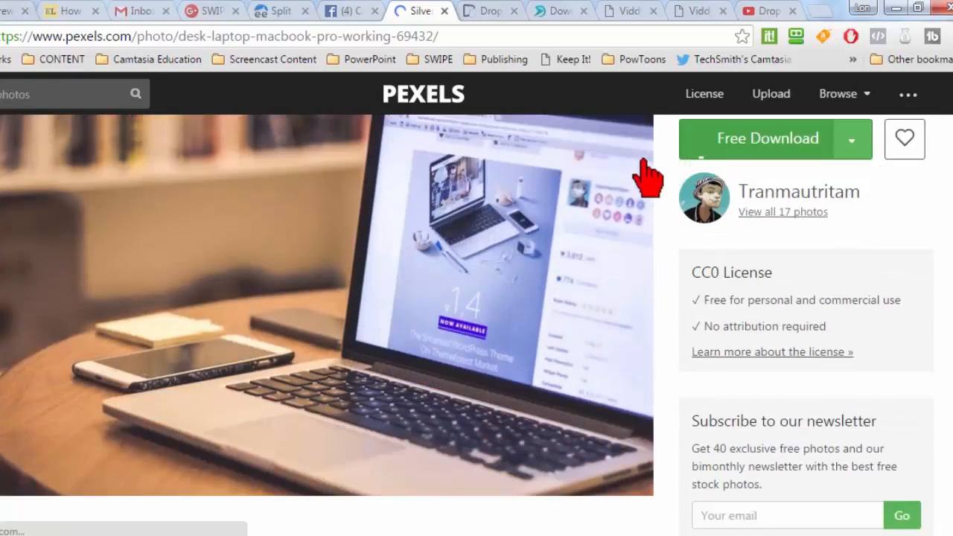
{"action": "right_click", "coordinate": [335, 276]}
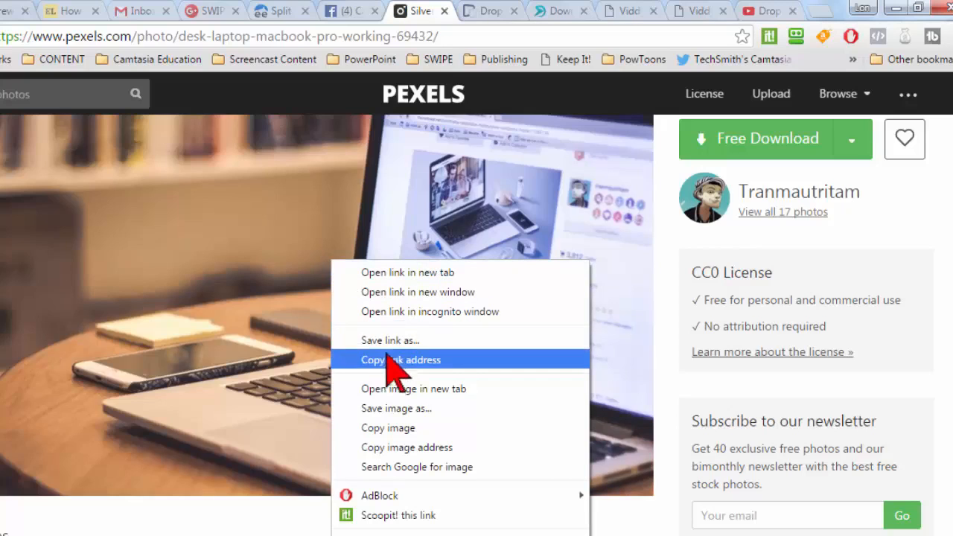
{"action": "left_click", "coordinate": [429, 429]}
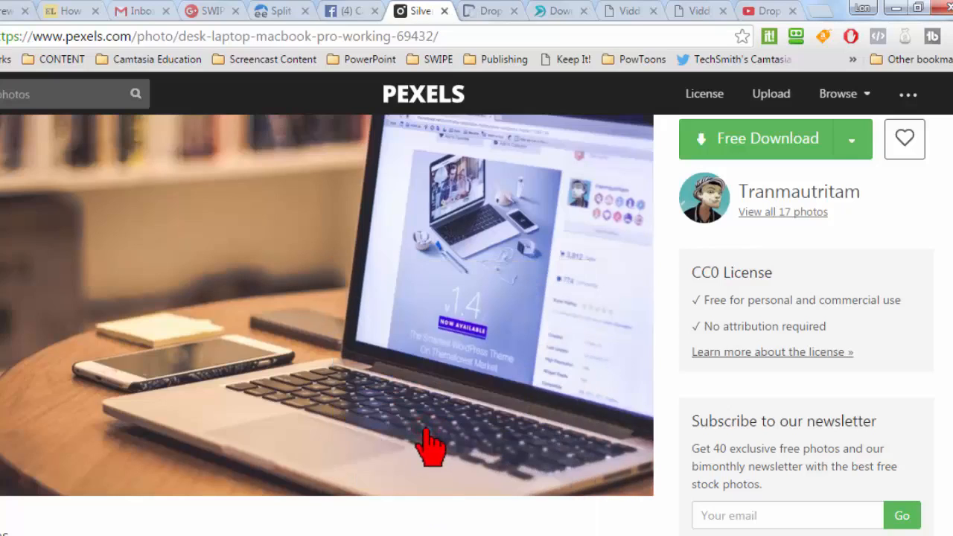
Switch to the "big" presentation in PowerPoint and insert a new slide after slide 2.
{"action": "left_click", "coordinate": [276, 534]}
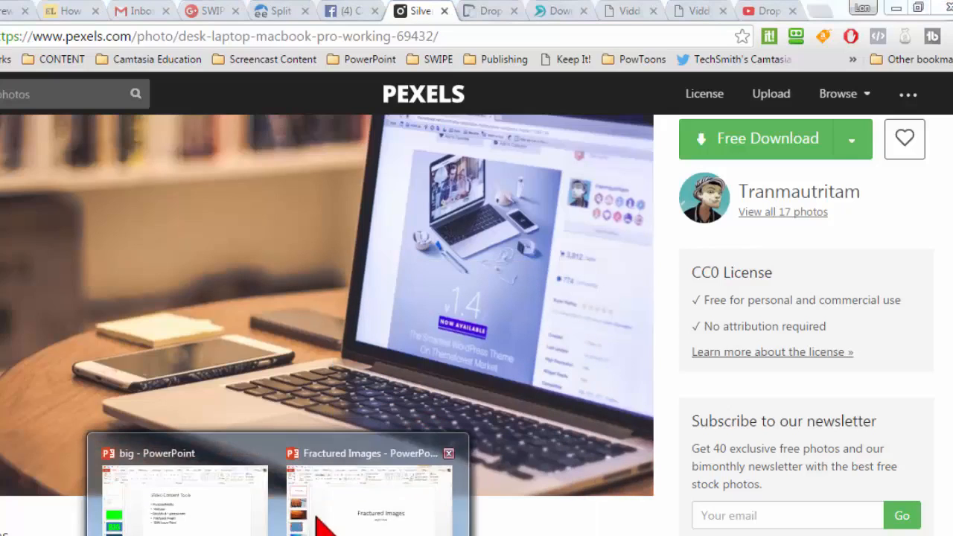
{"action": "left_click", "coordinate": [101, 502]}
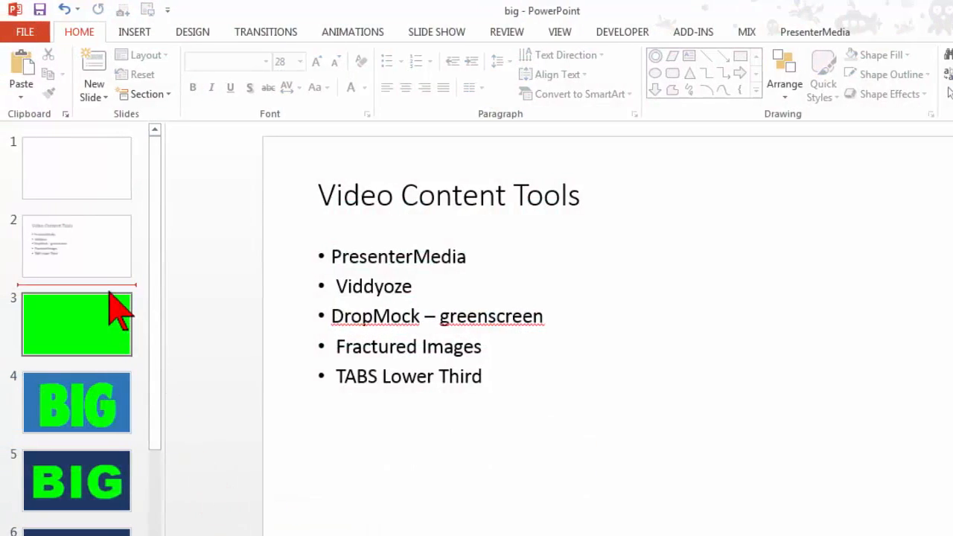
{"action": "right_click", "coordinate": [107, 285]}
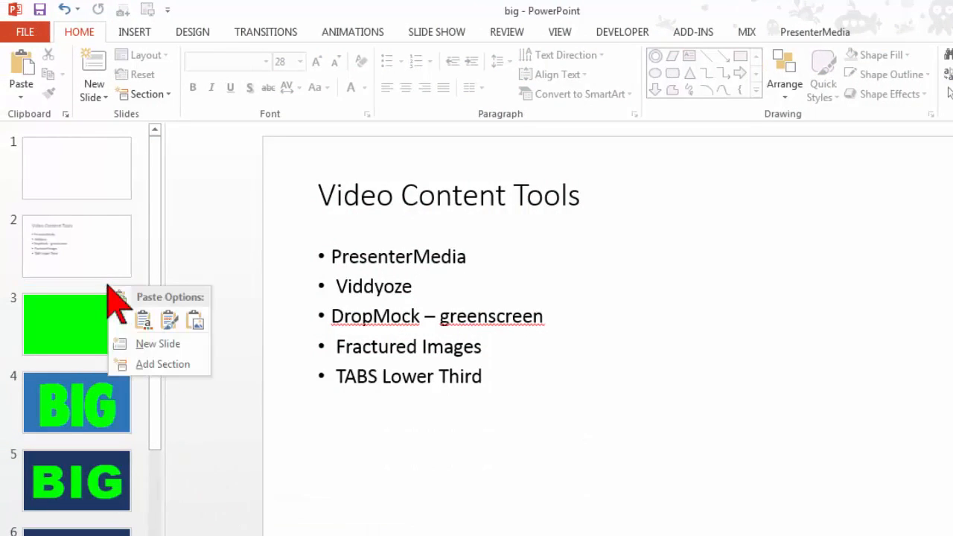
{"action": "left_click", "coordinate": [158, 344]}
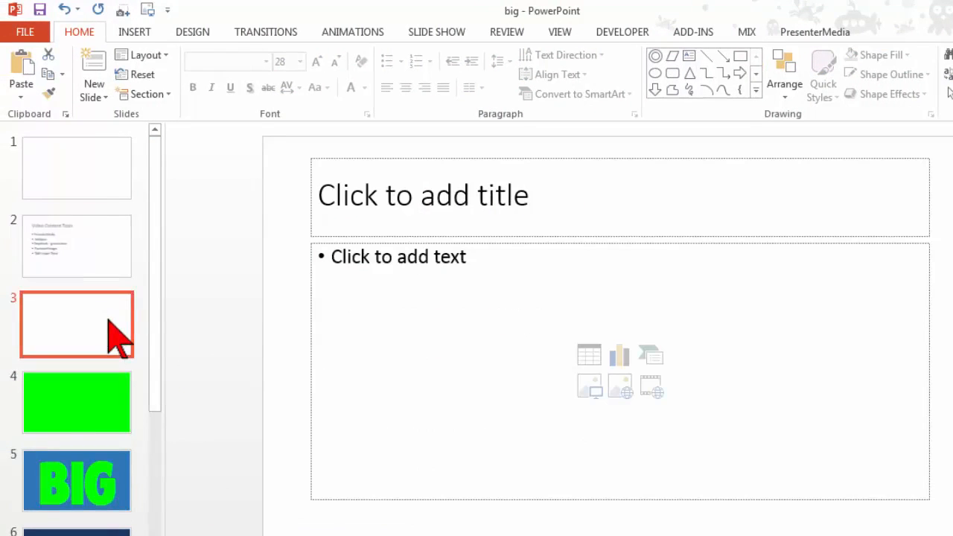
Apply the Blank layout to the new slide 3 and paste the copied laptop photo onto it.
{"action": "right_click", "coordinate": [108, 318]}
{"action": "mouse_move", "coordinate": [145, 229]}
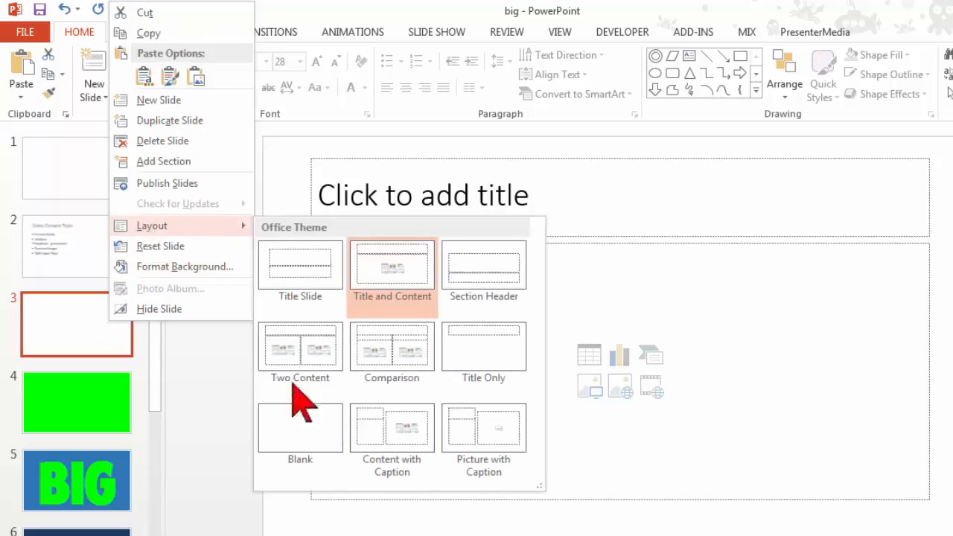
{"action": "left_click", "coordinate": [303, 436]}
{"action": "right_click", "coordinate": [448, 293]}
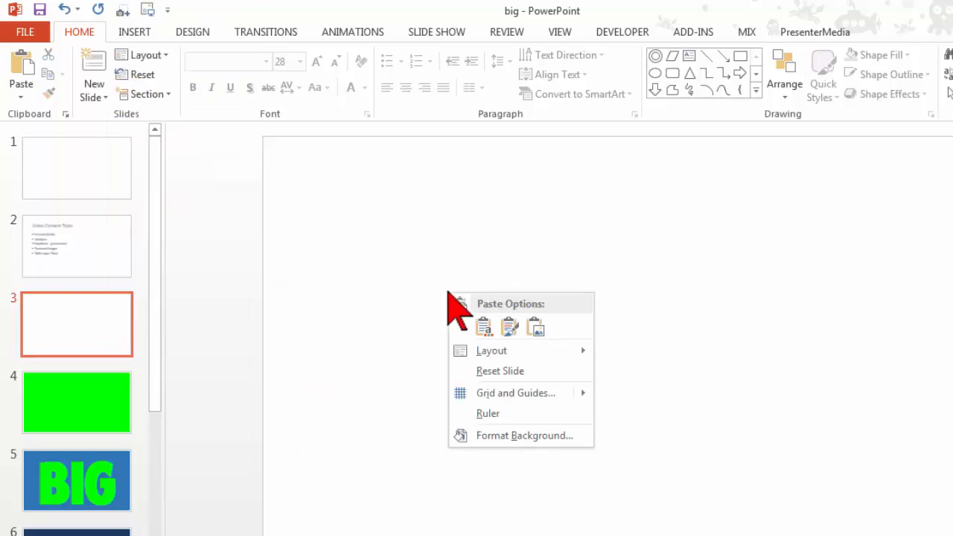
{"action": "left_click", "coordinate": [500, 329]}
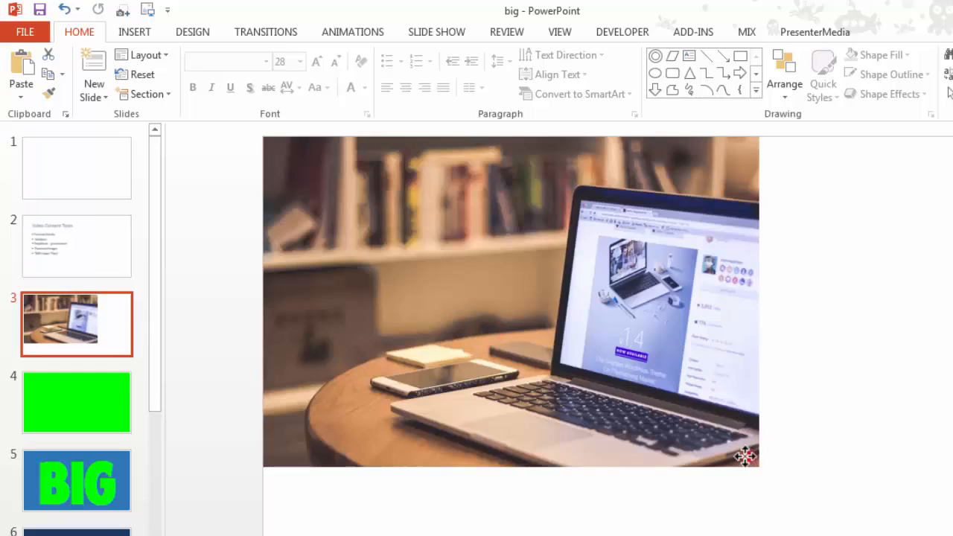
Enlarge the laptop photo on slide 3 proportionally until it nearly fills the slide's height.
{"action": "left_click", "coordinate": [746, 456]}
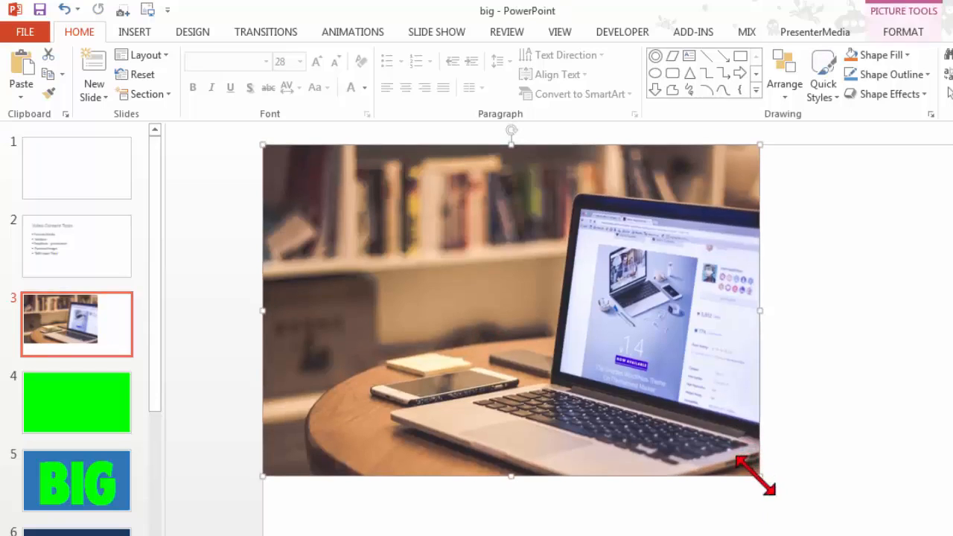
{"action": "left_click_drag", "start_coordinate": [759, 475], "coordinate": [853, 533]}
{"action": "scroll", "coordinate": [589, 342], "scroll_direction": "down", "scroll_amount": 2}
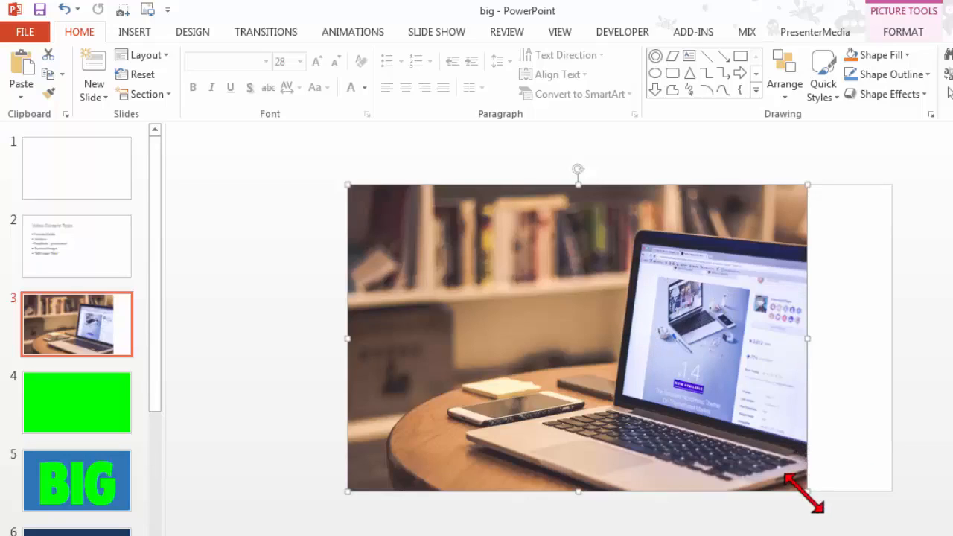
{"action": "left_click_drag", "start_coordinate": [807, 491], "coordinate": [799, 432]}
Try stretching the laptop photo horizontally to the slide's full width, and undo the stretch.
{"action": "left_click_drag", "start_coordinate": [798, 334], "coordinate": [892, 336]}
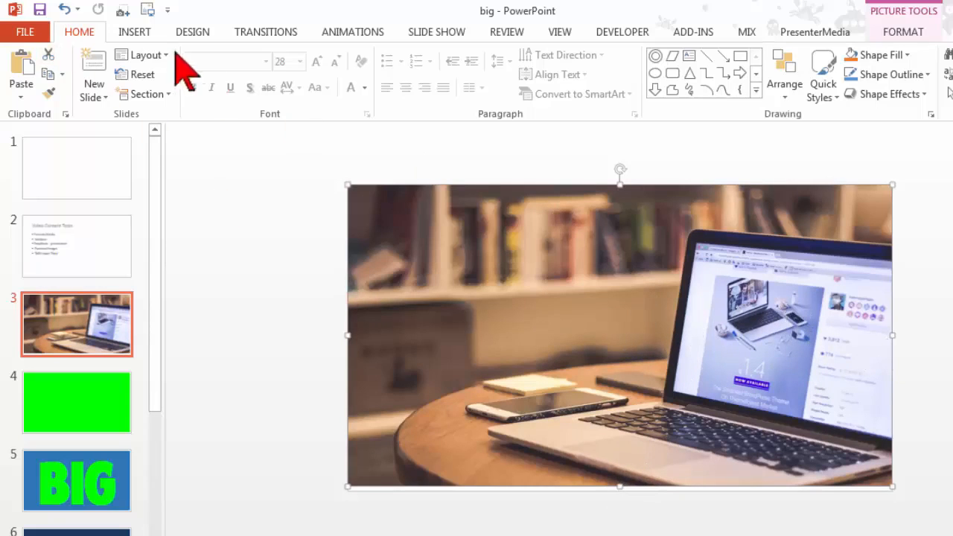
{"action": "left_click", "coordinate": [65, 9]}
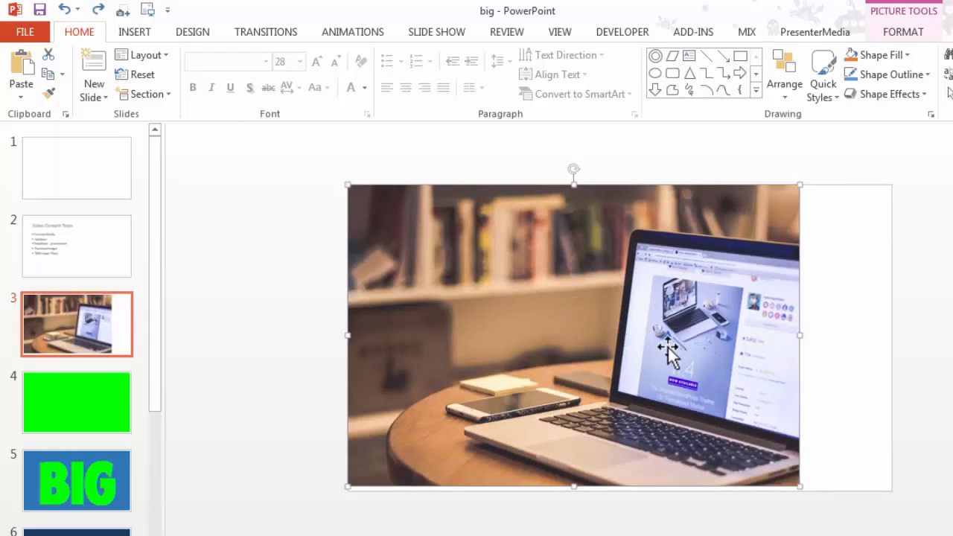
Scale the laptop photo proportionally to the slide's full 13.33" width, keeping its upper-left corner aligned with the slide.
{"action": "left_click", "coordinate": [748, 286]}
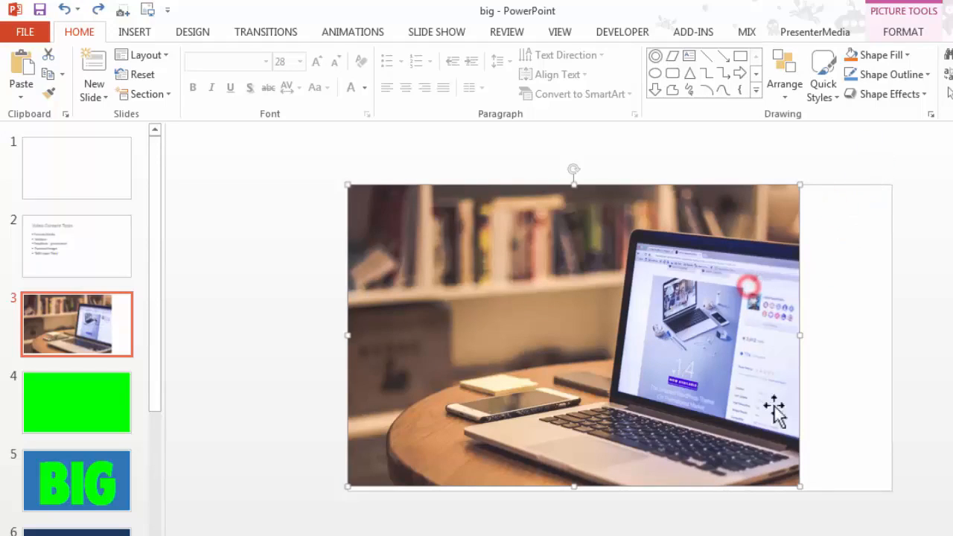
{"action": "left_click_drag", "start_coordinate": [804, 490], "coordinate": [888, 532]}
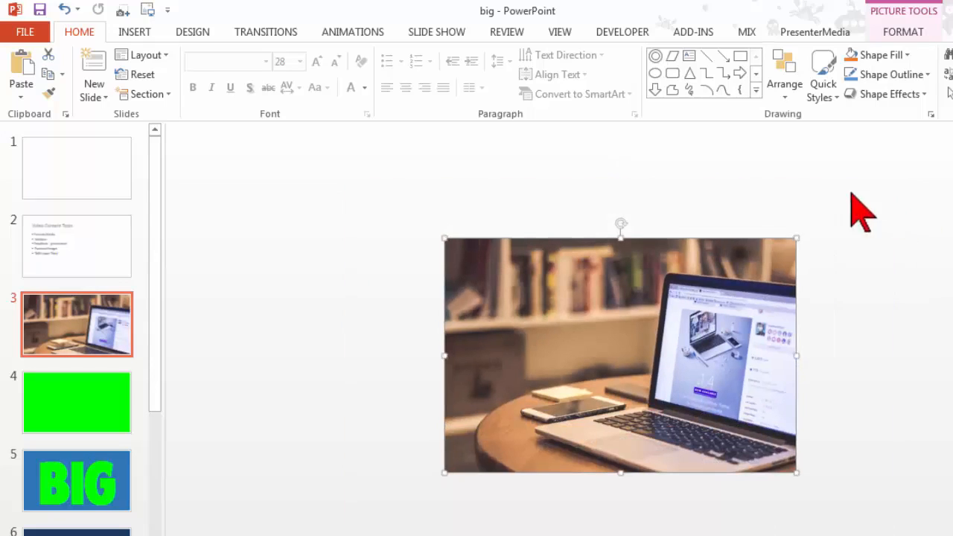
{"action": "mouse_move", "coordinate": [706, 302]}
{"action": "left_mouse_down"}
{"action": "mouse_move", "coordinate": [741, 345]}
{"action": "mouse_move", "coordinate": [706, 299]}
{"action": "mouse_move", "coordinate": [721, 299]}
{"action": "left_mouse_up"}
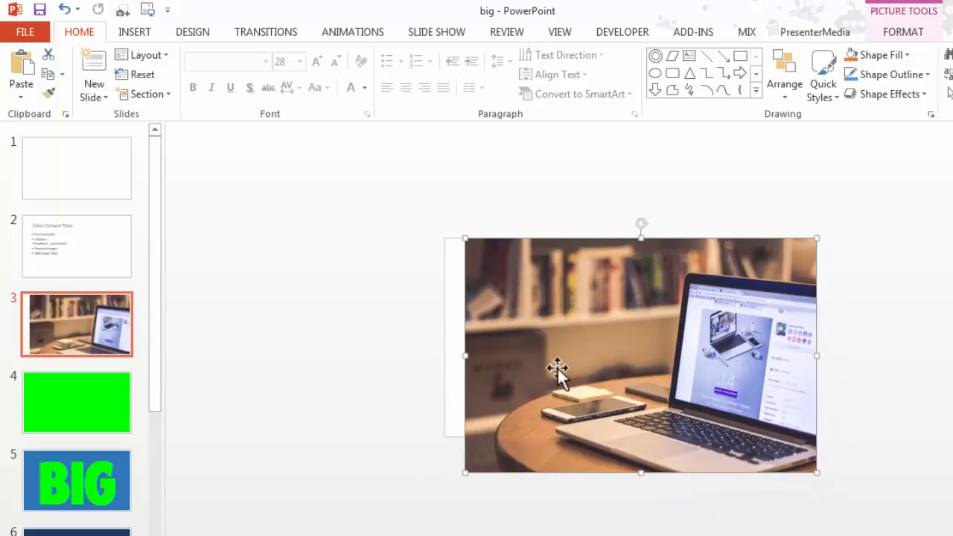
{"action": "left_click_drag", "start_coordinate": [561, 374], "coordinate": [541, 366]}
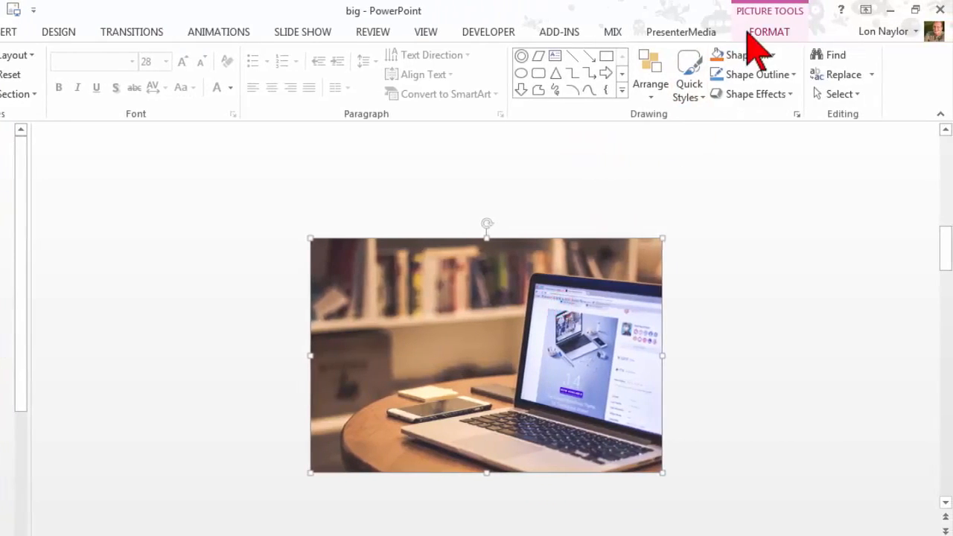
Crop the laptop photo to a 16:9 aspect ratio, shifting the image slightly upward within the crop frame.
{"action": "left_click", "coordinate": [753, 37]}
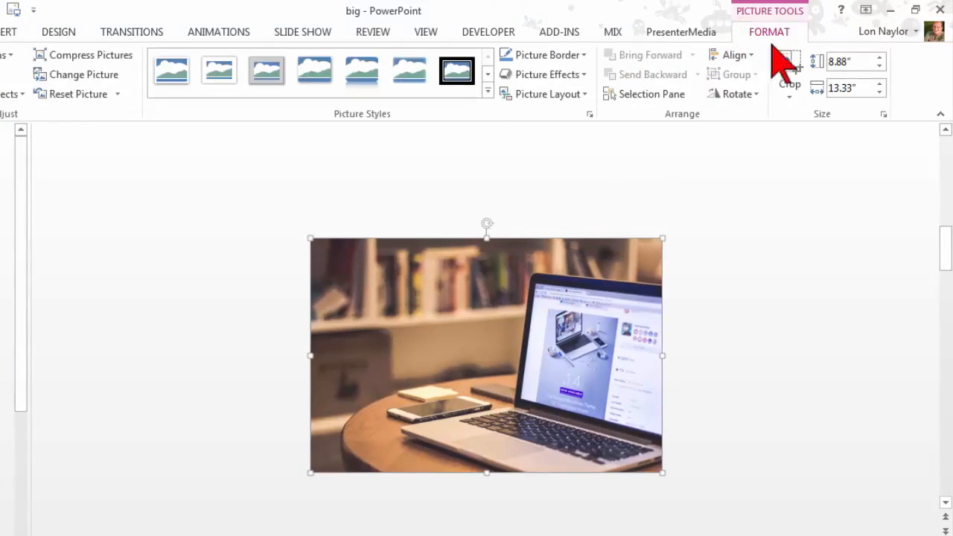
{"action": "left_click", "coordinate": [790, 88]}
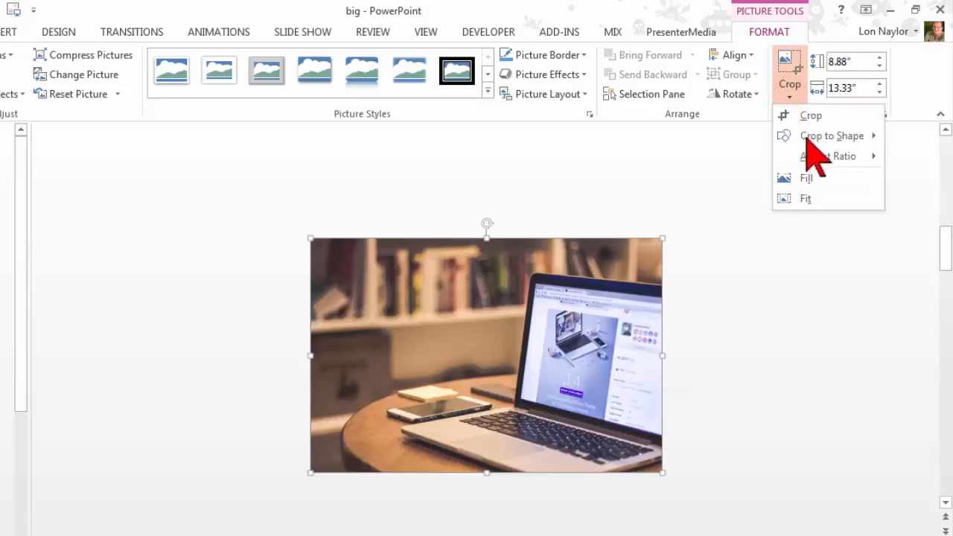
{"action": "mouse_move", "coordinate": [812, 158]}
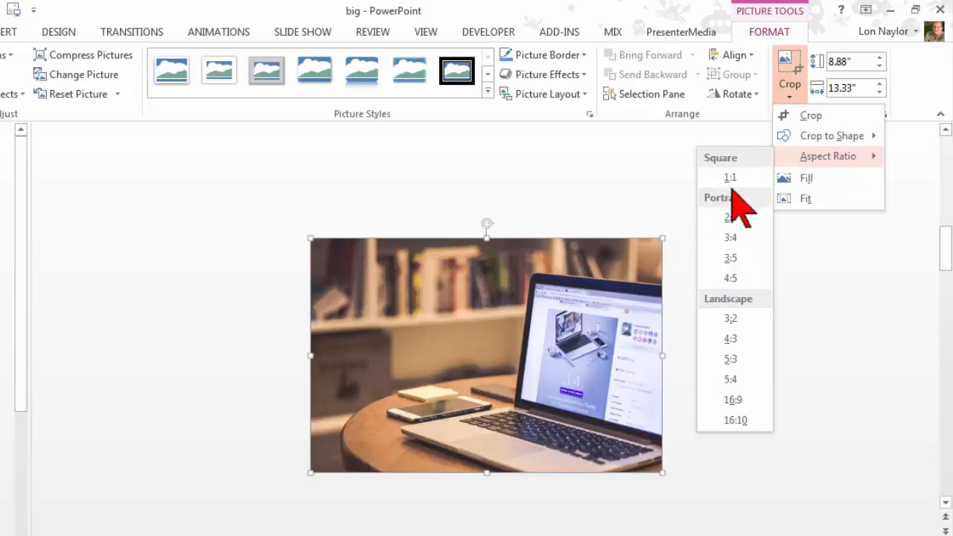
{"action": "left_click", "coordinate": [733, 399]}
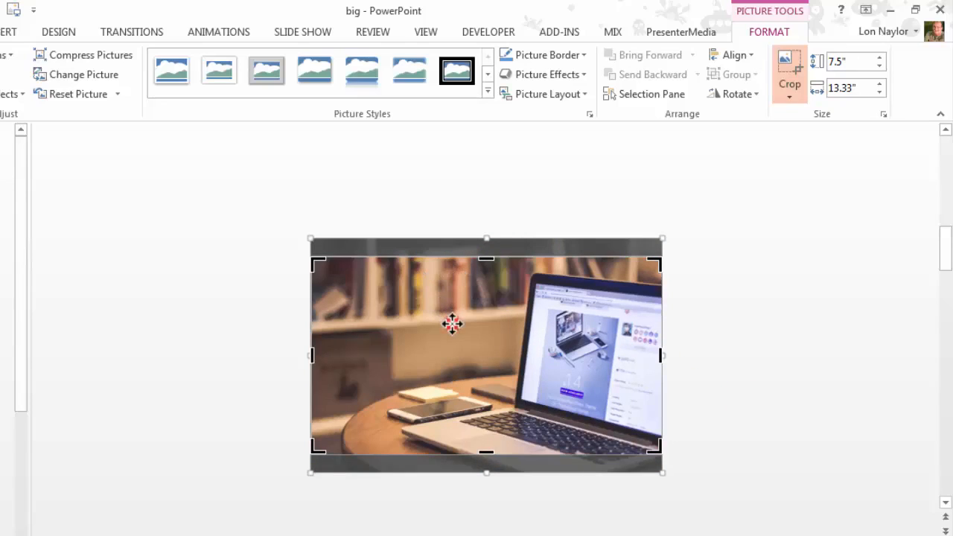
{"action": "left_click_drag", "start_coordinate": [452, 323], "coordinate": [451, 309]}
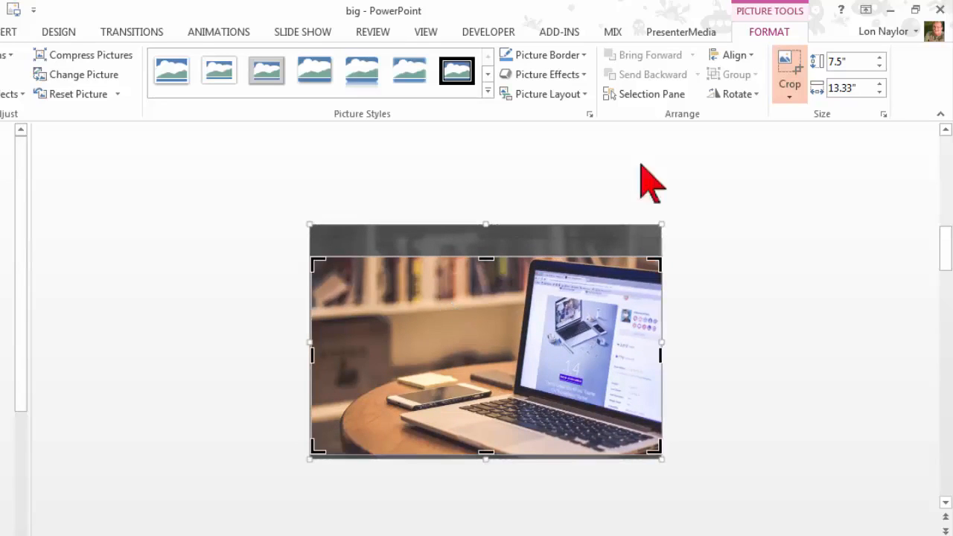
{"action": "left_click", "coordinate": [787, 71]}
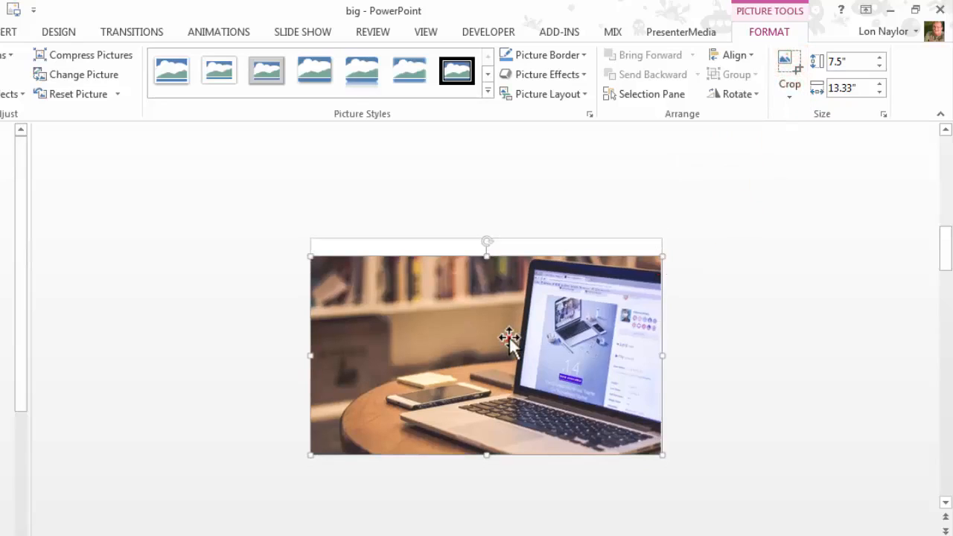
Move the cropped laptop photo up so that it exactly covers the slide.
{"action": "left_click_drag", "start_coordinate": [509, 338], "coordinate": [509, 321]}
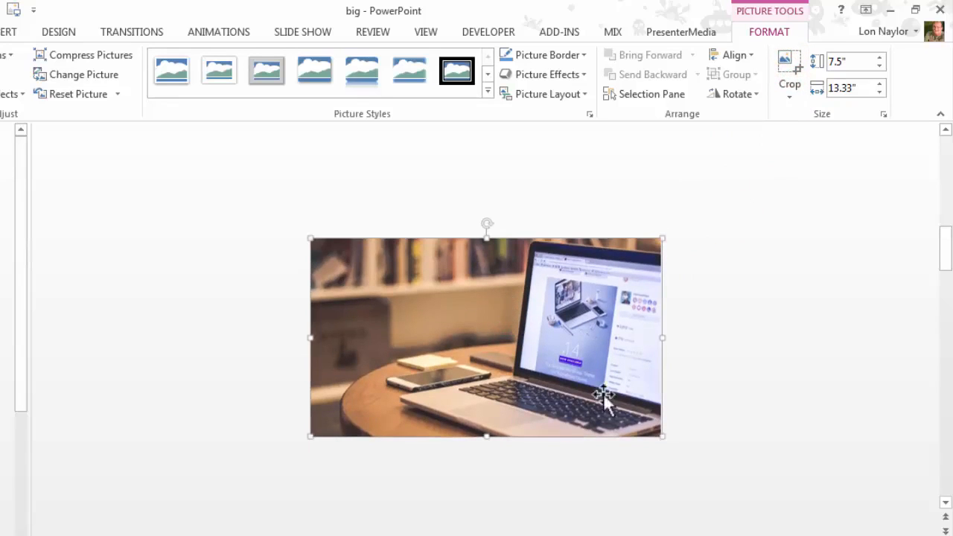
{"action": "left_click", "coordinate": [663, 437]}
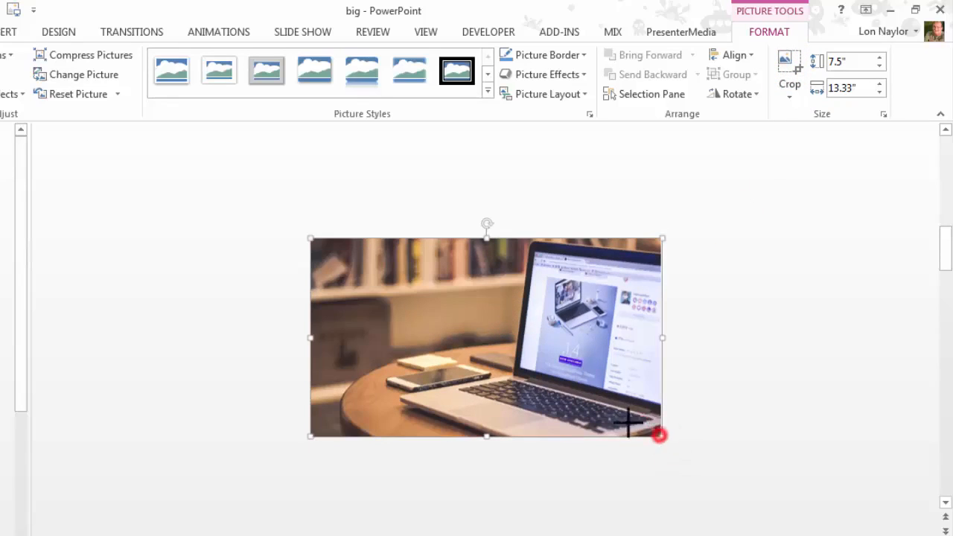
{"action": "left_click_drag", "start_coordinate": [627, 422], "coordinate": [650, 435]}
{"action": "scroll", "coordinate": [748, 417], "scroll_direction": "up", "scroll_amount": 4, "text": "ctrl"}
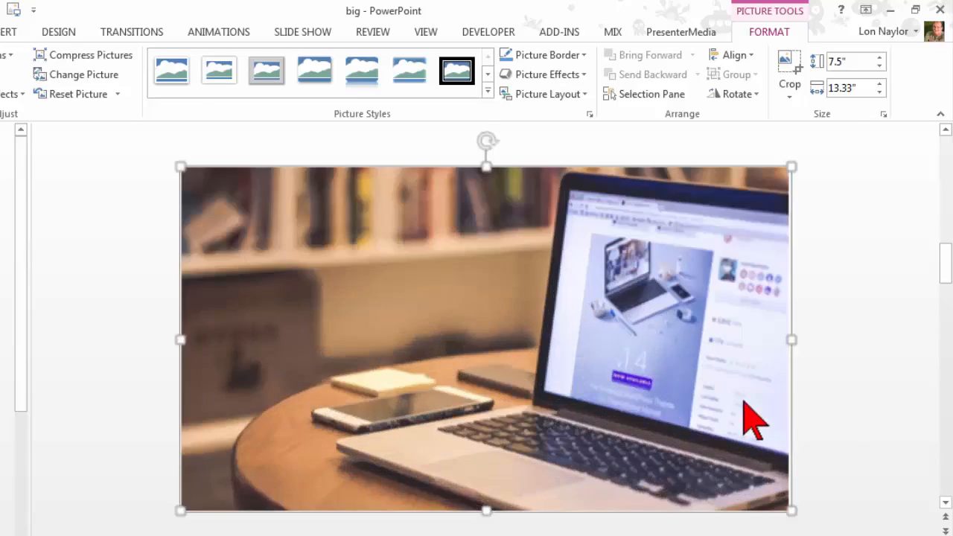
Draw a closed Freeform shape along the corners of the laptop's screen and nudge it to cover the display area.
{"action": "left_click", "coordinate": [64, 345]}
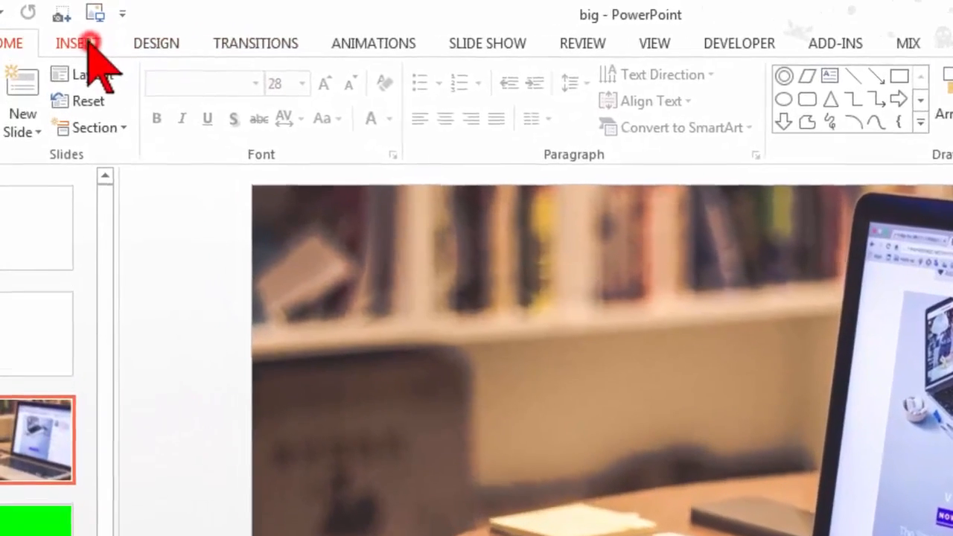
{"action": "left_click", "coordinate": [63, 35]}
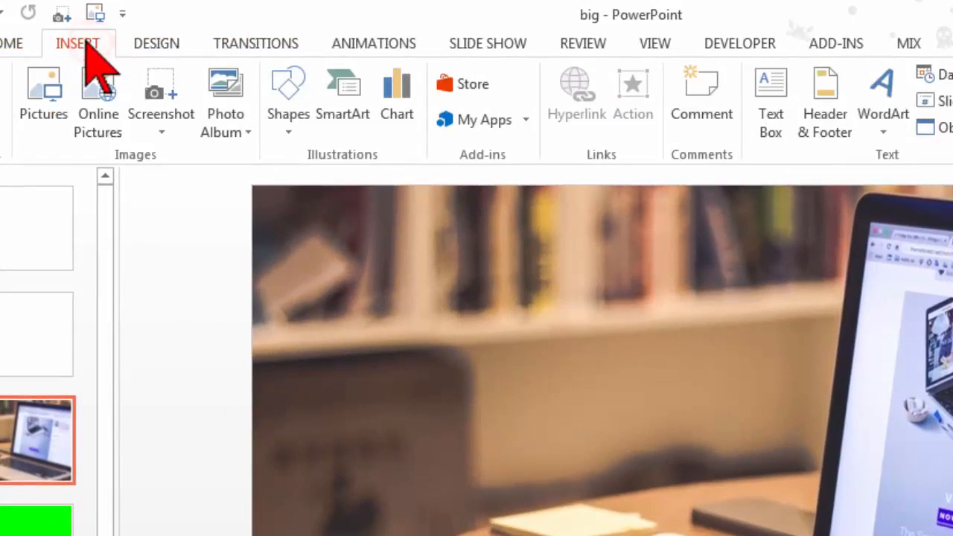
{"action": "left_click", "coordinate": [290, 88]}
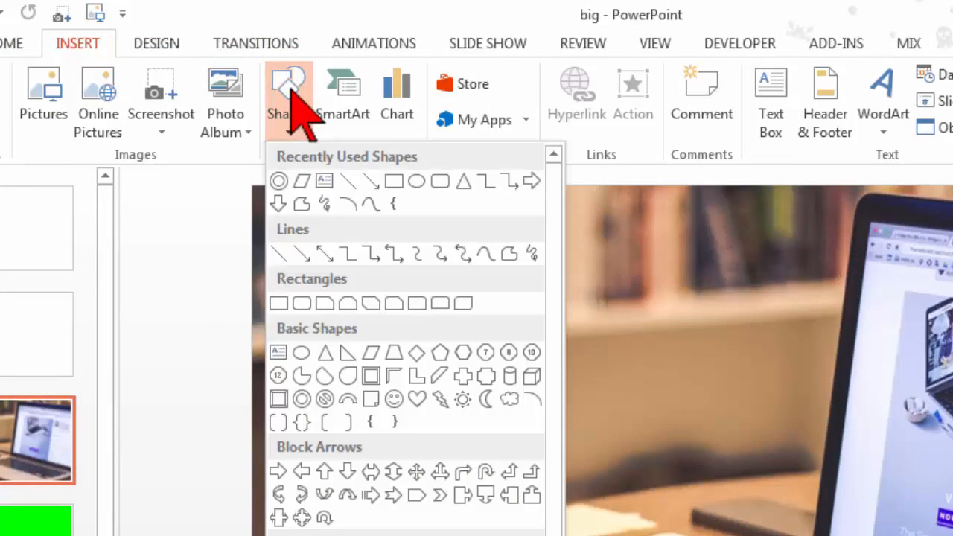
{"action": "left_click", "coordinate": [509, 254]}
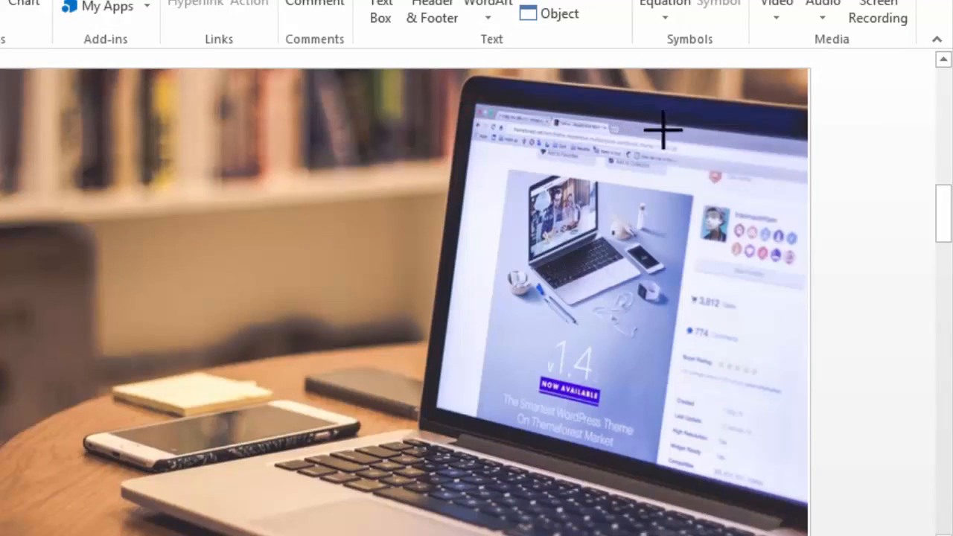
{"action": "left_click", "coordinate": [808, 141]}
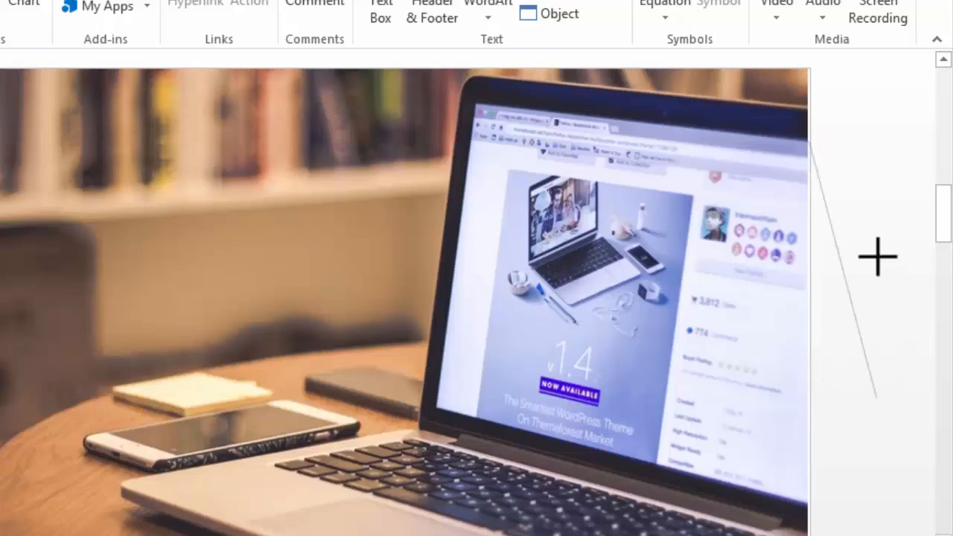
{"action": "left_click", "coordinate": [809, 504]}
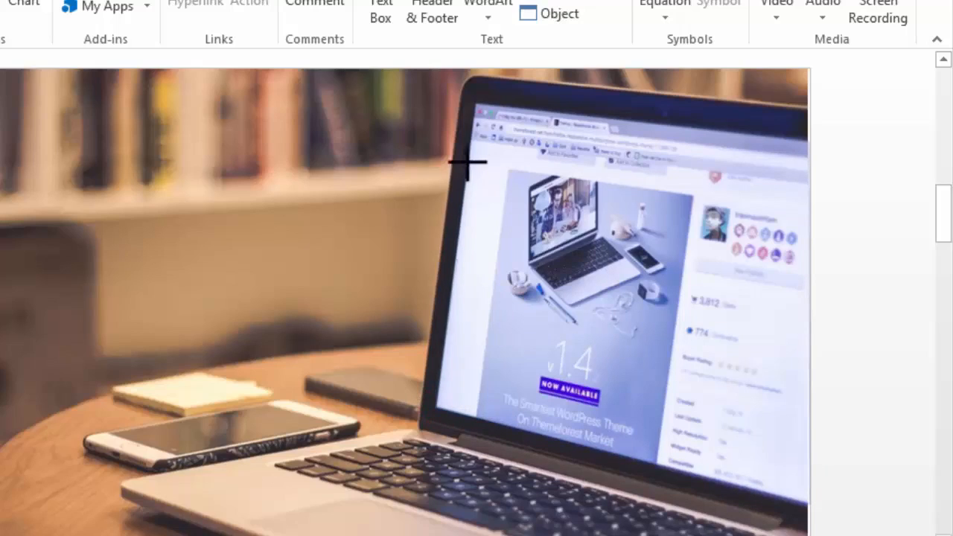
{"action": "left_click", "coordinate": [477, 101]}
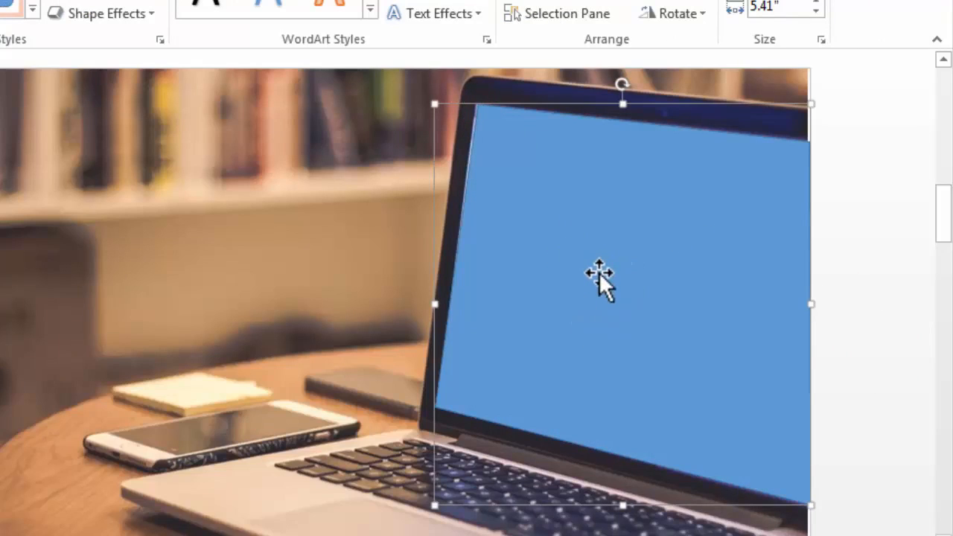
{"action": "left_click", "coordinate": [534, 175]}
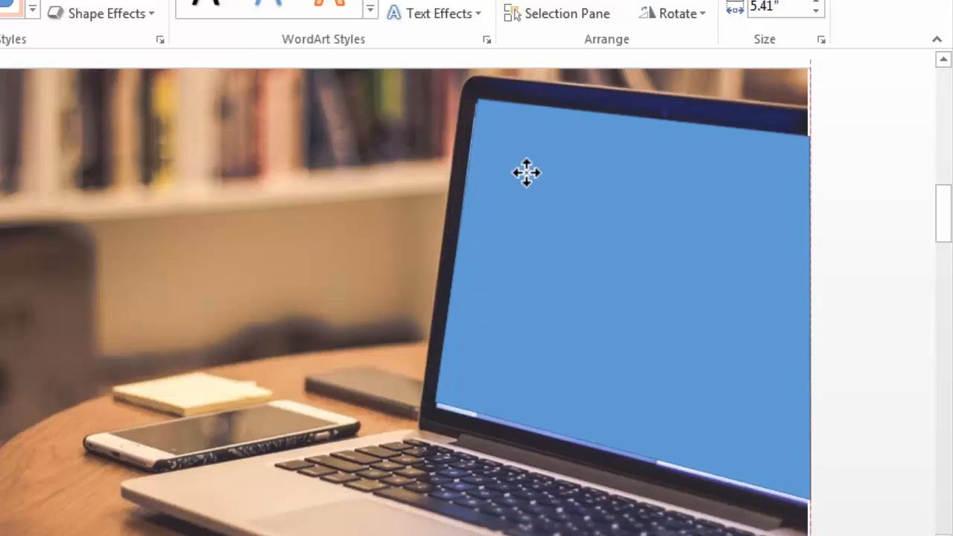
{"action": "left_click_drag", "start_coordinate": [526, 172], "coordinate": [528, 174]}
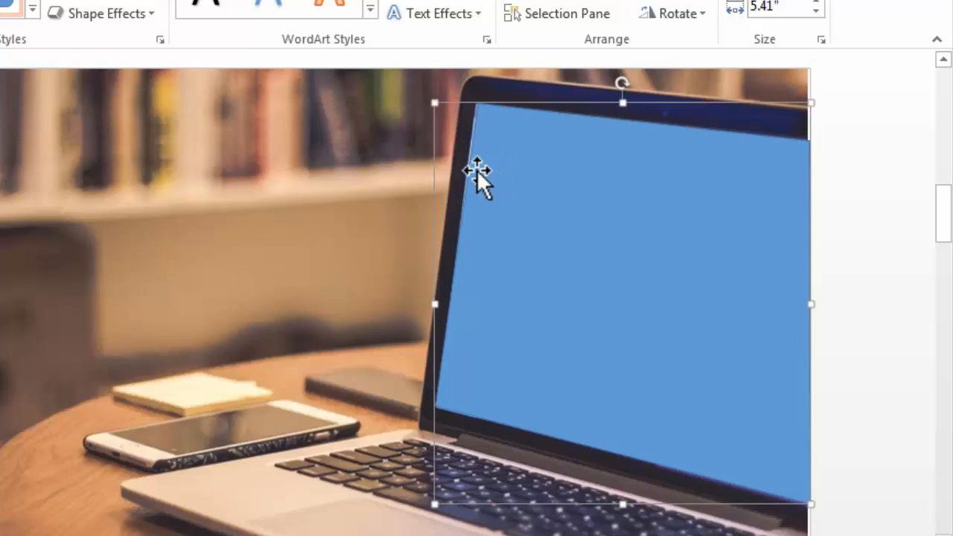
Fill the freeform over the laptop screen with the bright green from the recent colors.
{"action": "right_click", "coordinate": [571, 188]}
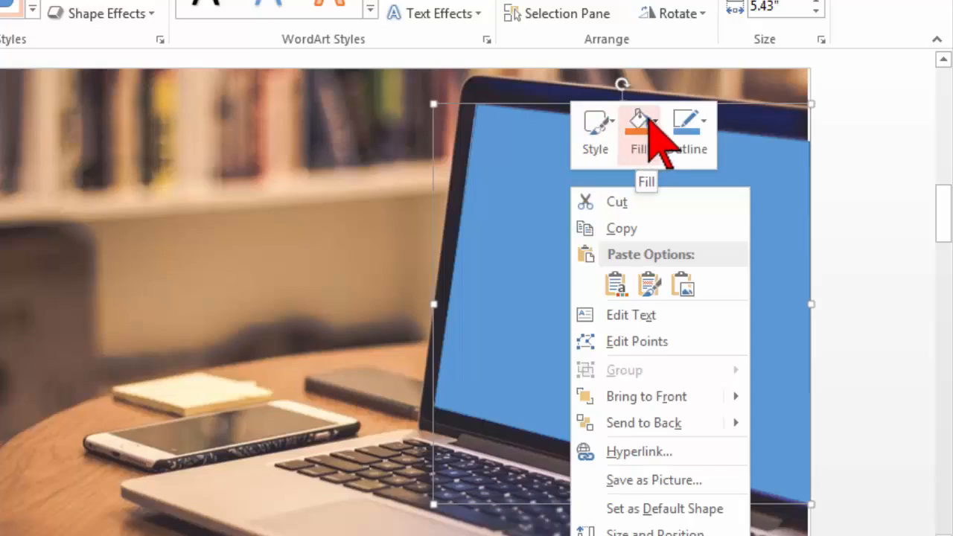
{"action": "left_click", "coordinate": [652, 121]}
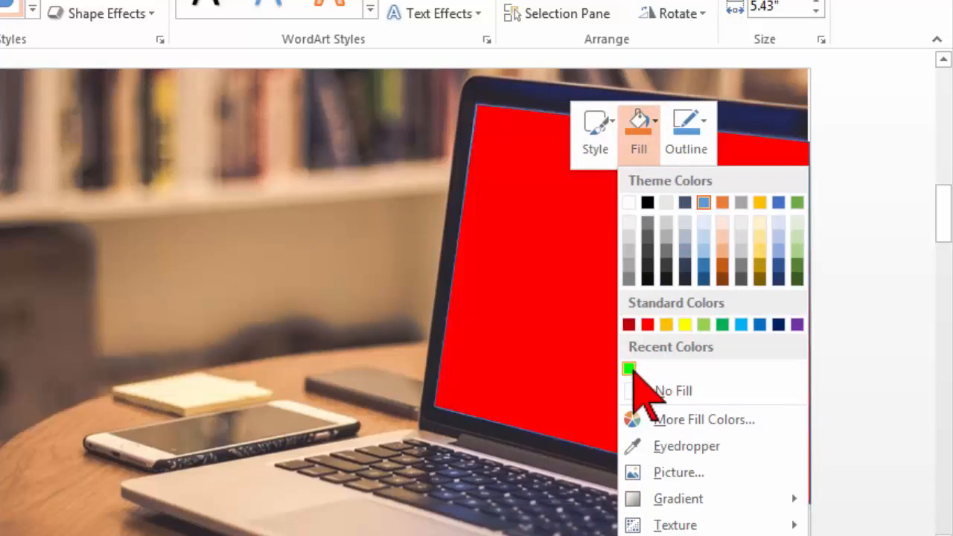
{"action": "left_click", "coordinate": [630, 368]}
{"action": "left_click", "coordinate": [861, 365]}
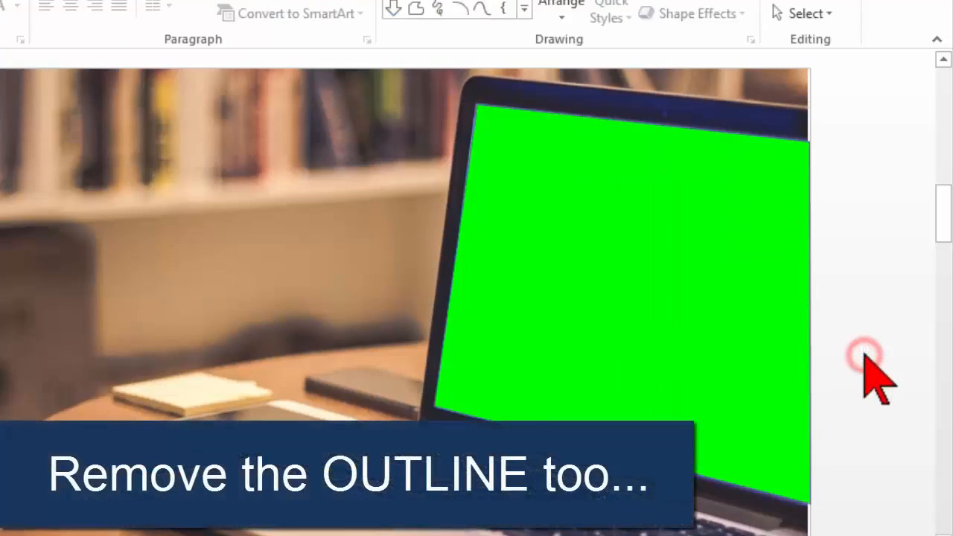
Select the laptop photo together with the green screen shape and group them into one object.
{"action": "scroll", "coordinate": [860, 361], "scroll_direction": "down", "scroll_amount": 5}
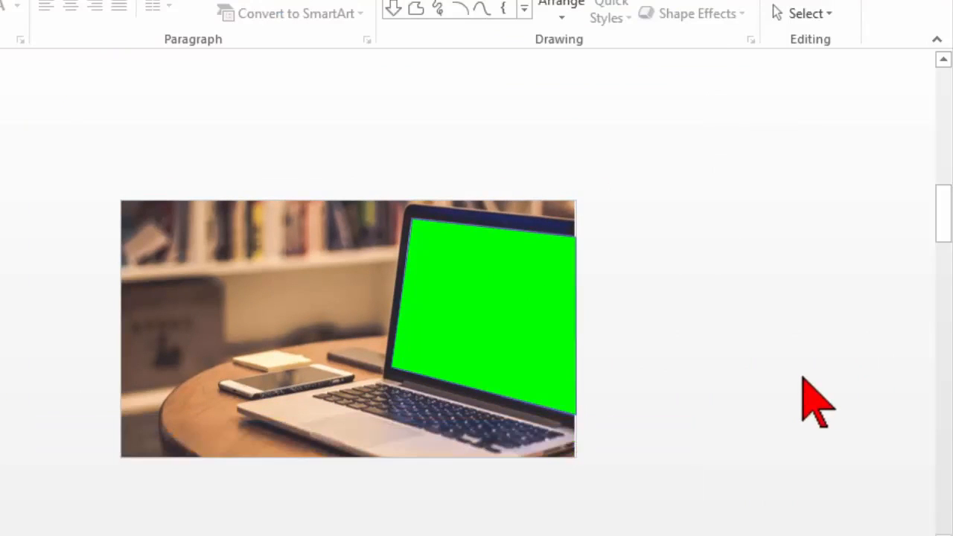
{"action": "left_click_drag", "start_coordinate": [64, 132], "coordinate": [818, 535]}
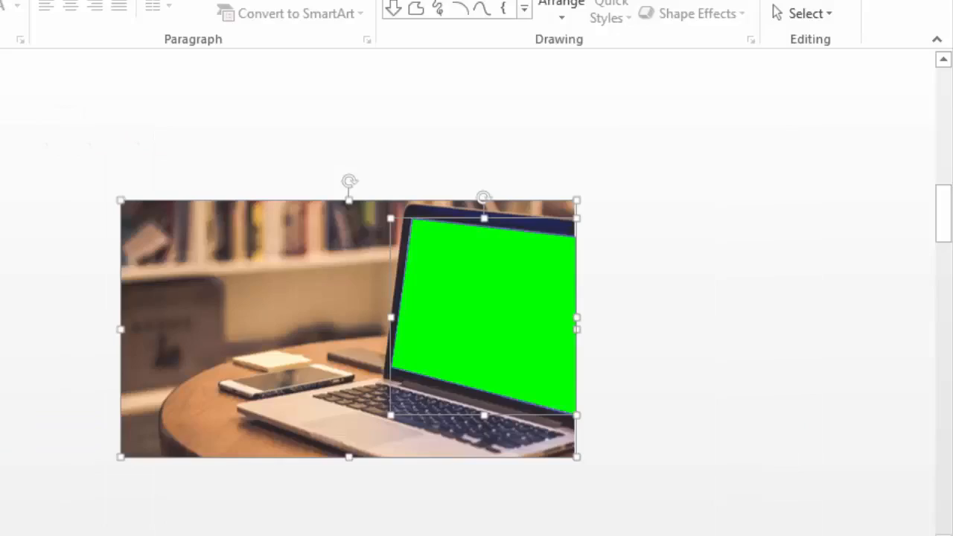
{"action": "right_click", "coordinate": [301, 283]}
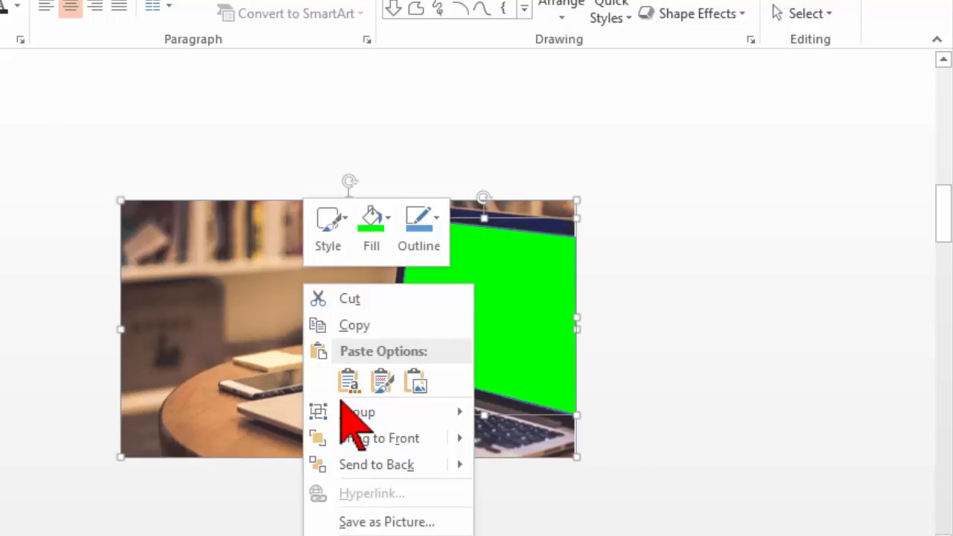
{"action": "mouse_move", "coordinate": [462, 407]}
{"action": "left_click", "coordinate": [510, 414]}
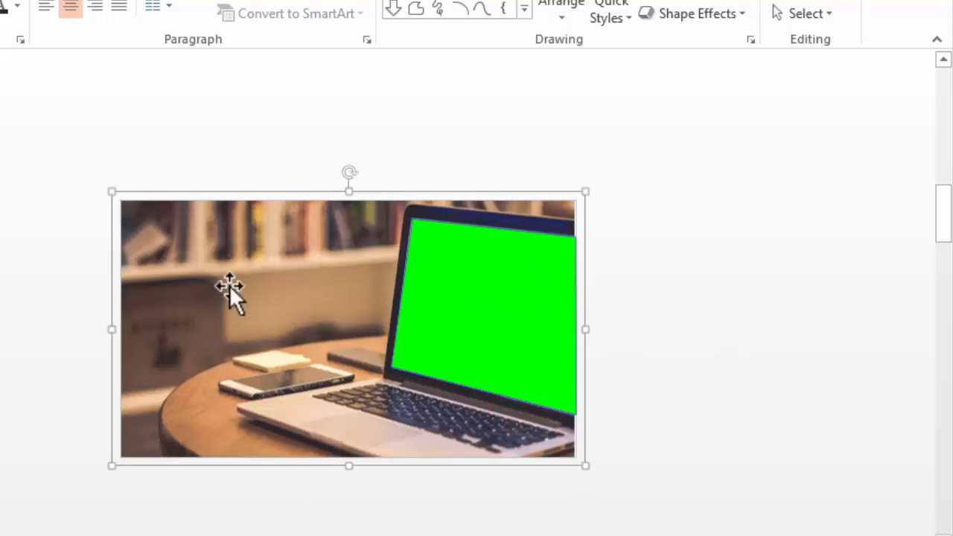
{"action": "right_click", "coordinate": [208, 250]}
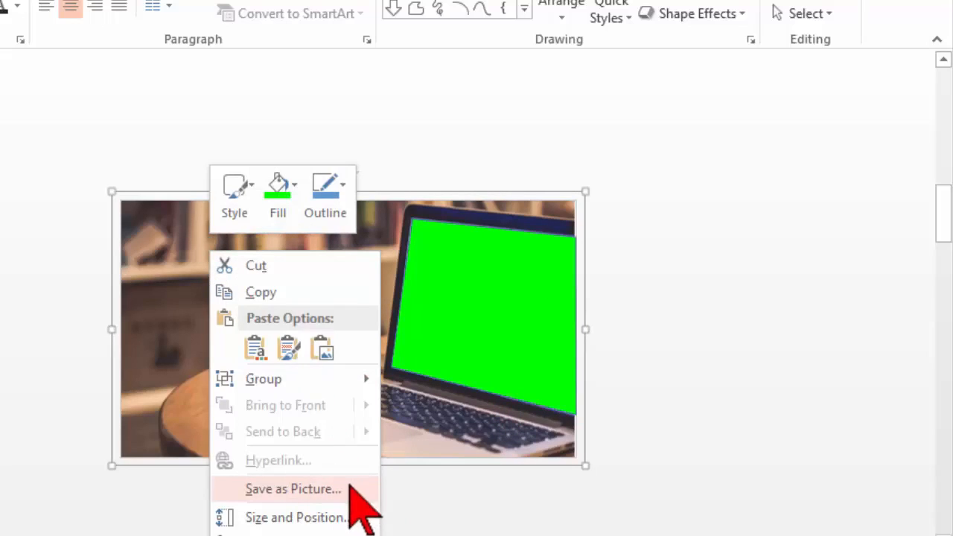
{"action": "key", "text": "Escape"}
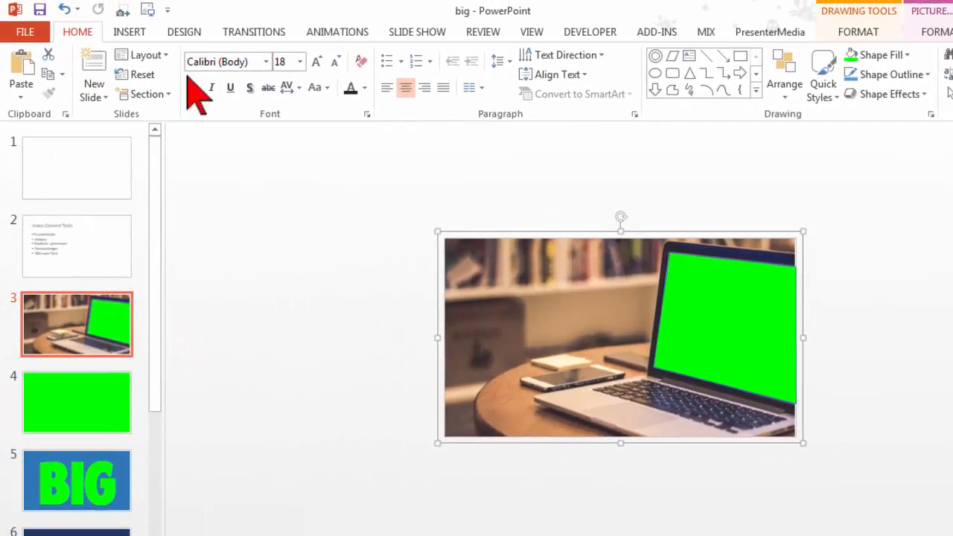
{"action": "left_click", "coordinate": [17, 30]}
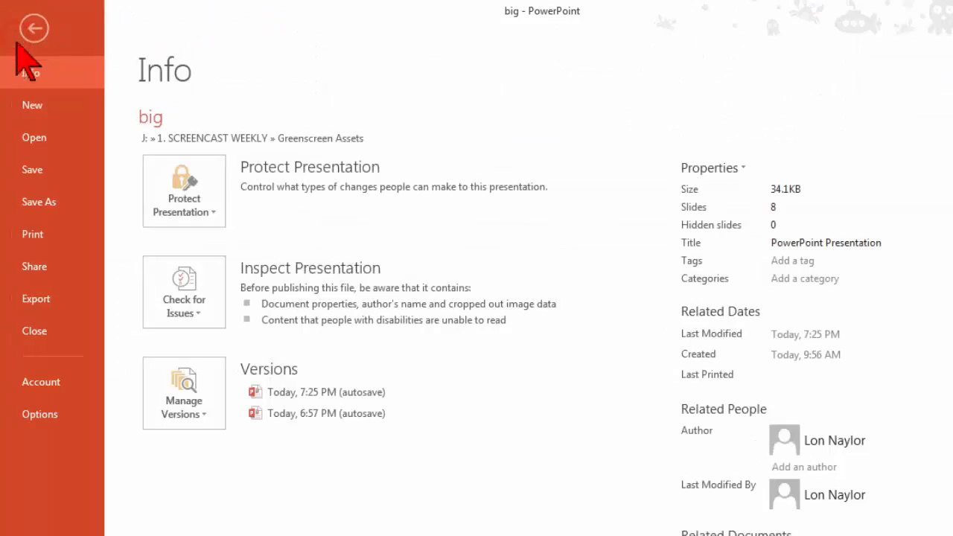
{"action": "left_click", "coordinate": [71, 201]}
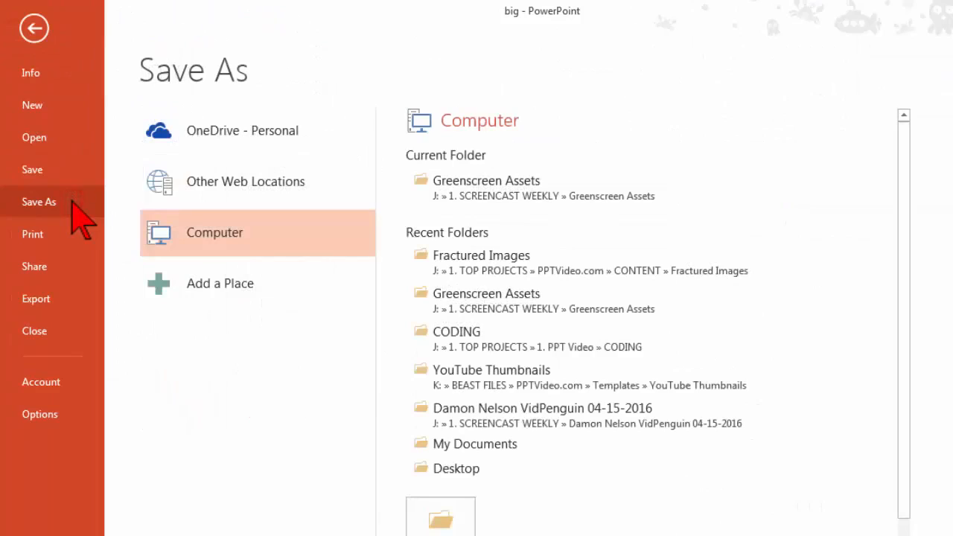
{"action": "left_click", "coordinate": [439, 517]}
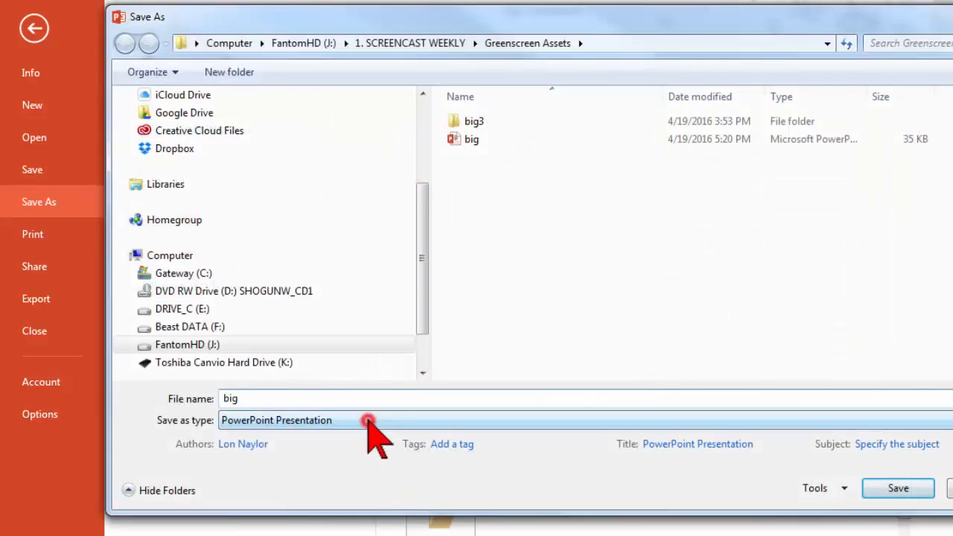
{"action": "left_click", "coordinate": [369, 420]}
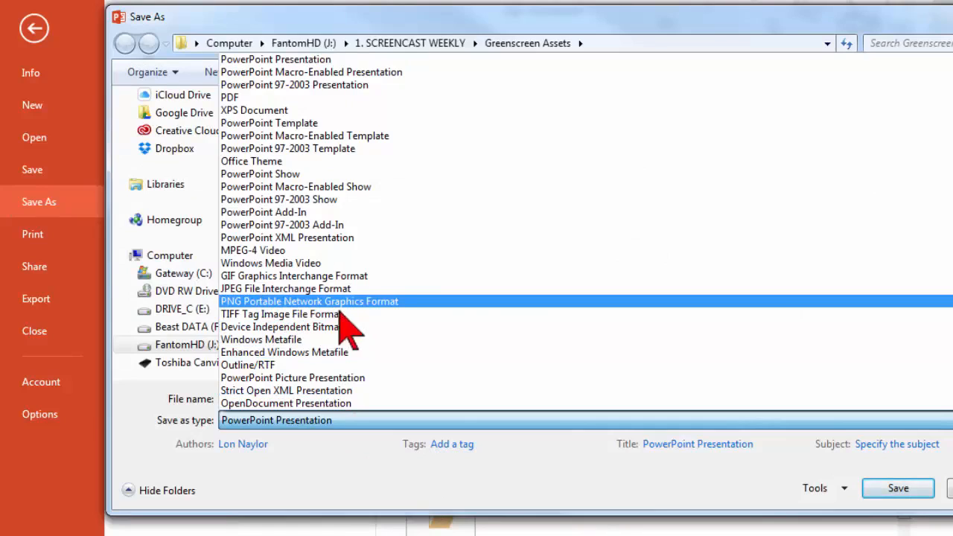
{"action": "left_click", "coordinate": [940, 488]}
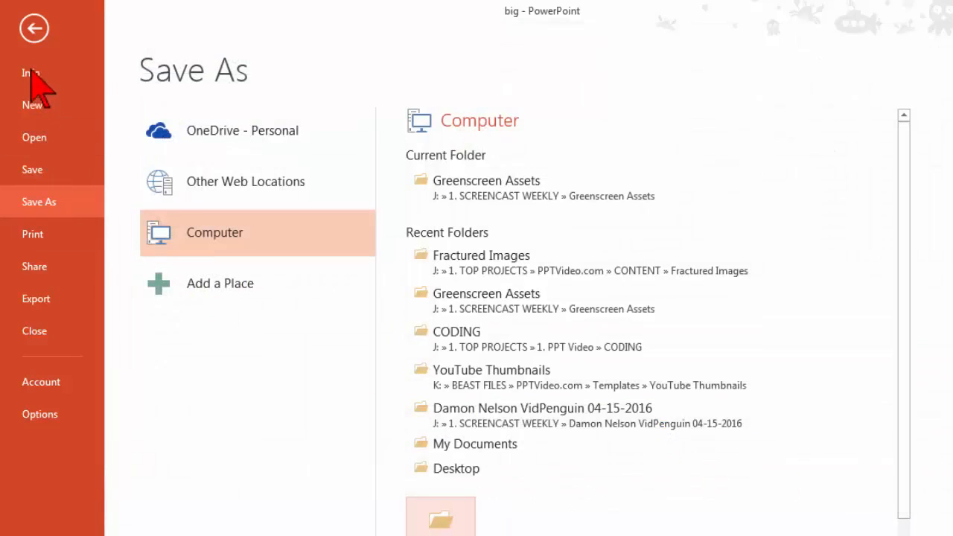
{"action": "key", "text": "Escape"}
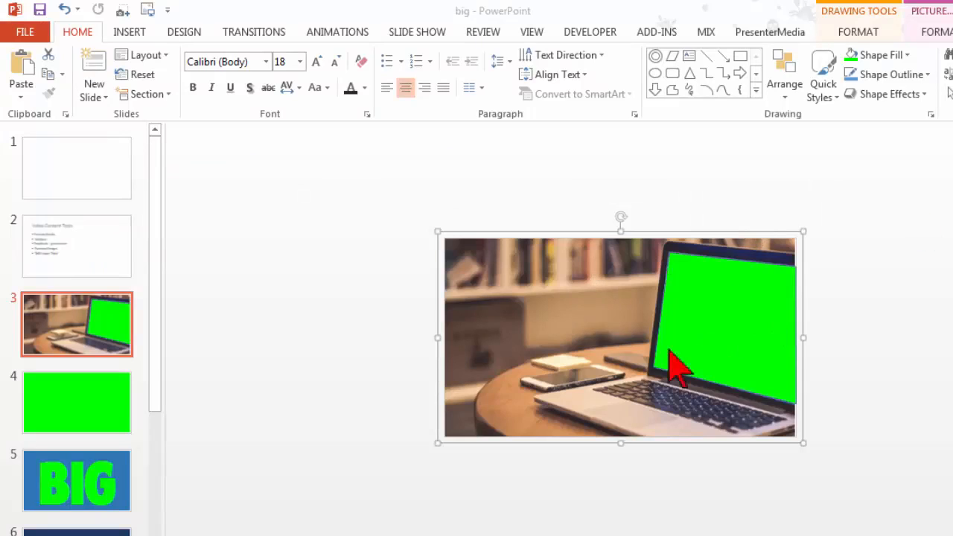
Remove the outline from the green freeform shape over the laptop's screen.
{"action": "left_click", "coordinate": [350, 334]}
{"action": "scroll", "coordinate": [347, 339], "scroll_direction": "up", "scroll_amount": 4}
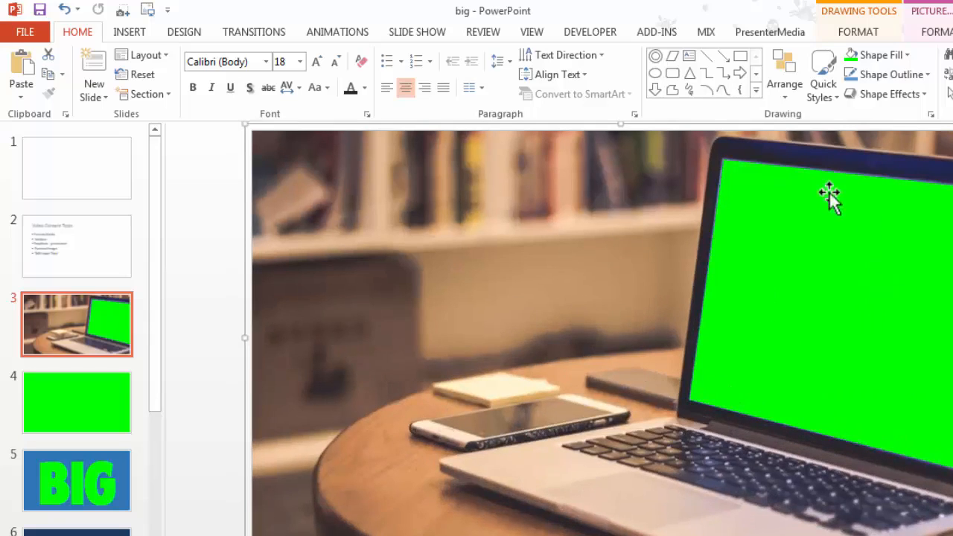
{"action": "right_click", "coordinate": [738, 176]}
{"action": "left_click", "coordinate": [843, 128]}
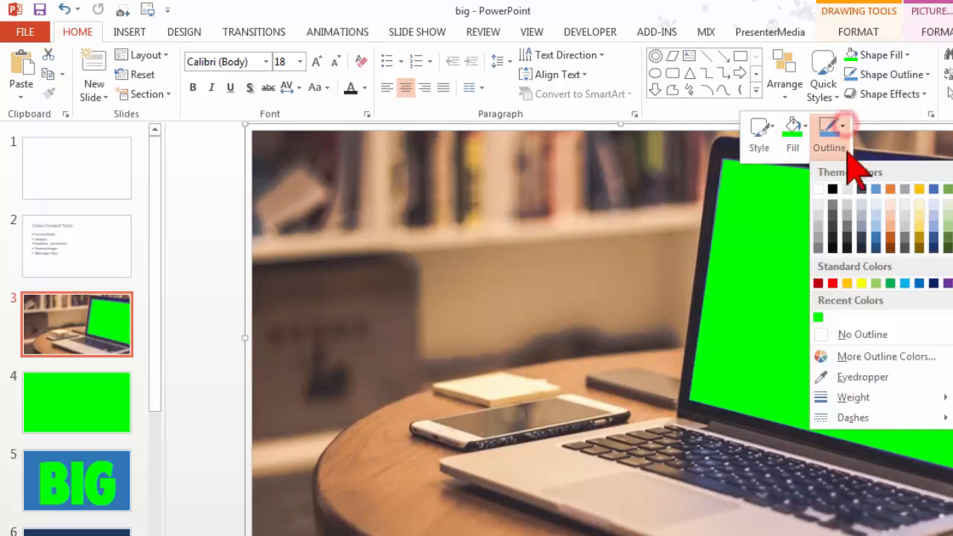
{"action": "left_click", "coordinate": [858, 335]}
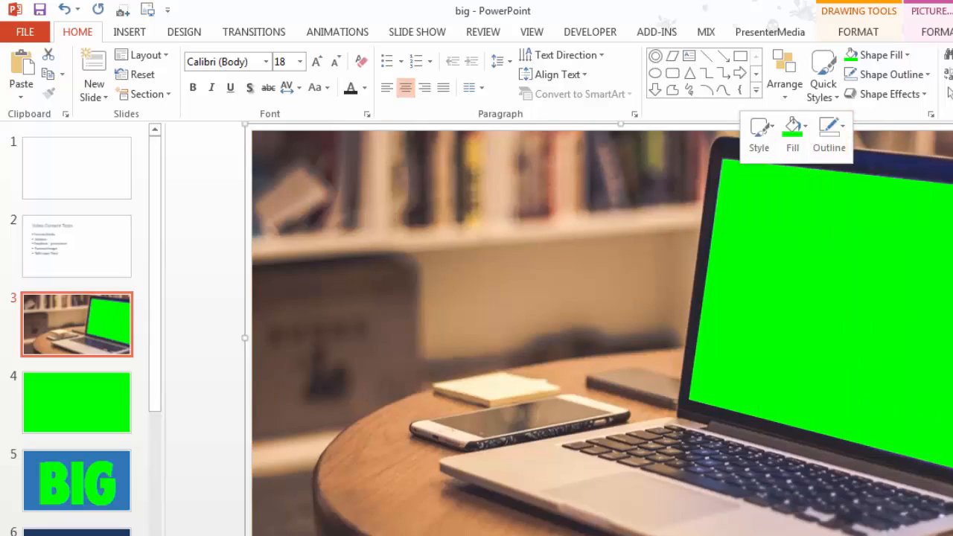
{"action": "key", "text": "Escape"}
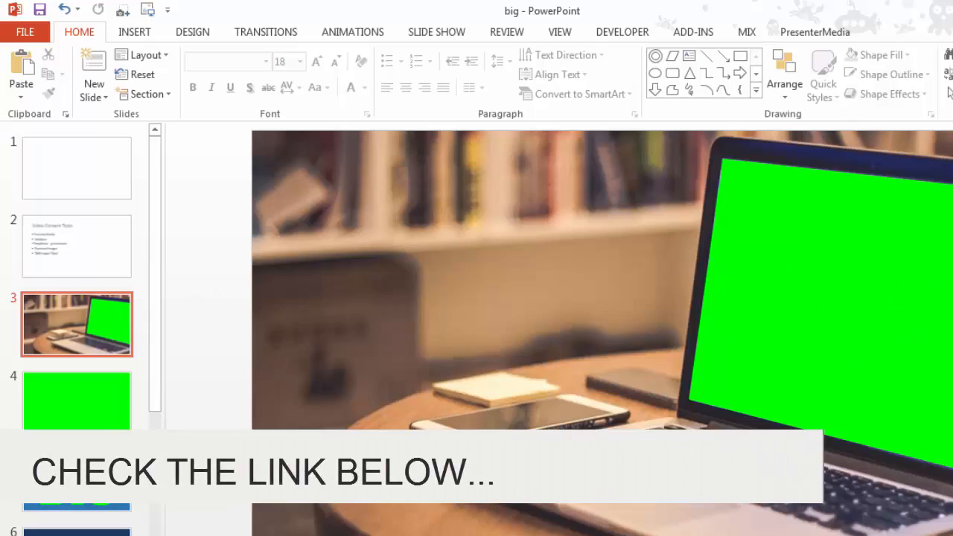
Start saving a copy named free-green with PNG Portable Network Graphics Format as the file type.
{"action": "left_click", "coordinate": [25, 30]}
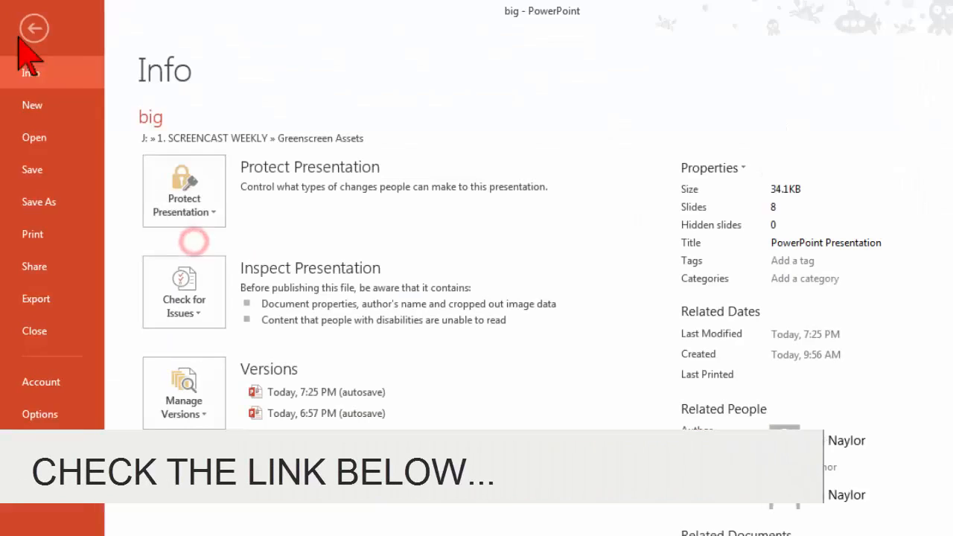
{"action": "left_click", "coordinate": [43, 202]}
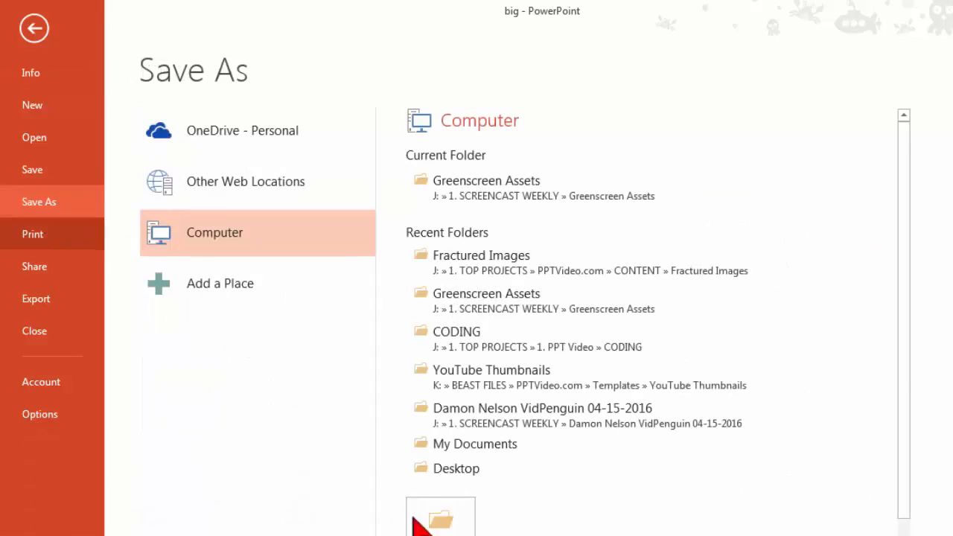
{"action": "left_click", "coordinate": [439, 521]}
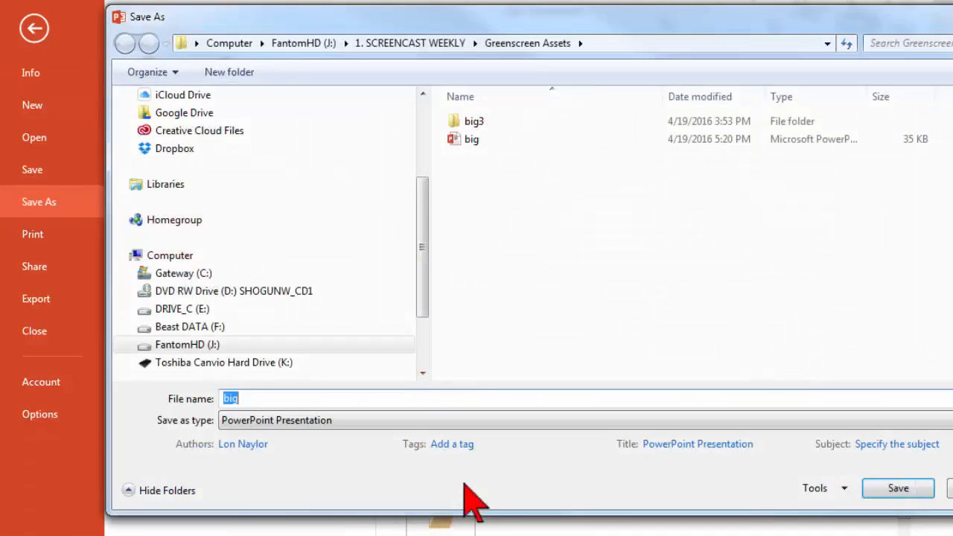
{"action": "type", "text": "free-green"}
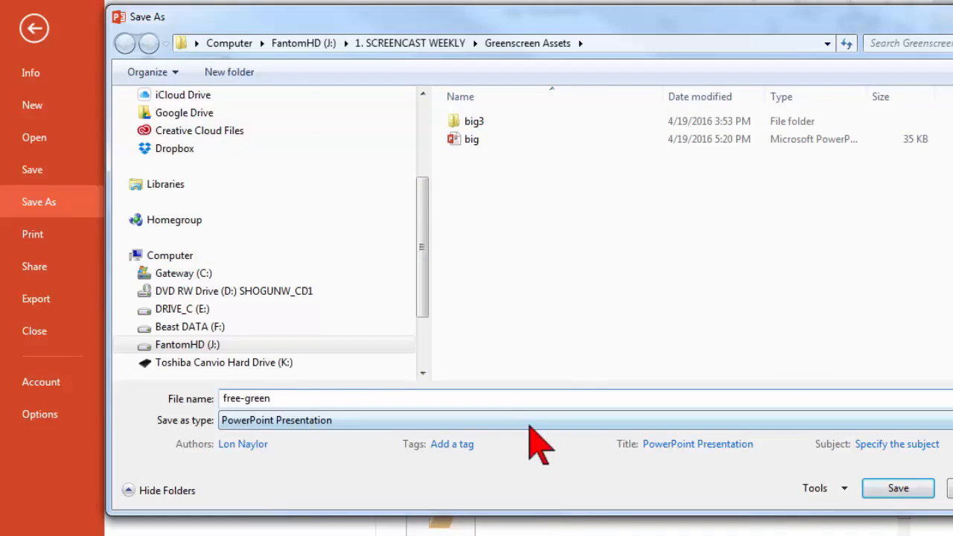
{"action": "left_click", "coordinate": [527, 421]}
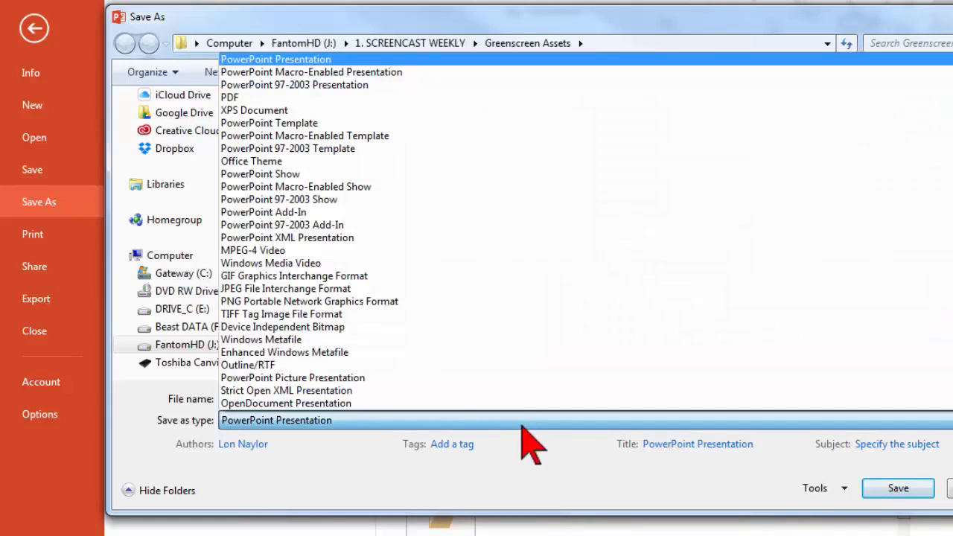
{"action": "left_click", "coordinate": [349, 300]}
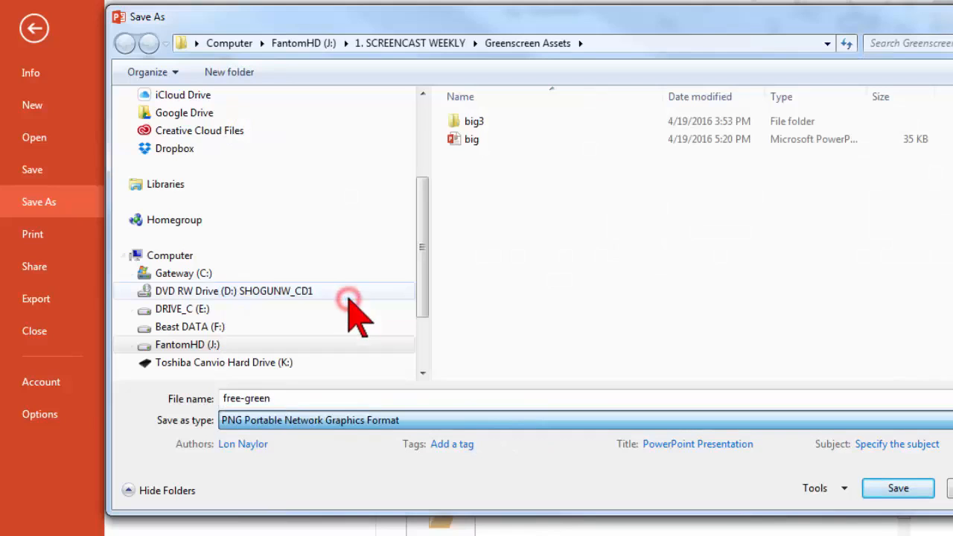
Export only the current laptop slide to the QA-04-19-2016 folder inside LearnCamtasia.com > webinars on drive J.
{"action": "left_click", "coordinate": [305, 43]}
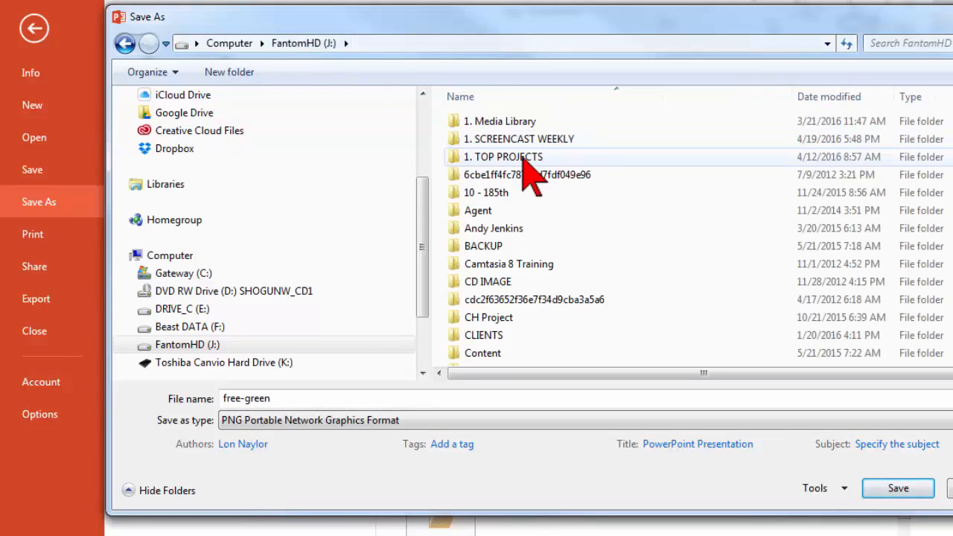
{"action": "double_click", "coordinate": [514, 316]}
{"action": "scroll", "coordinate": [540, 279], "scroll_direction": "down", "scroll_amount": 9}
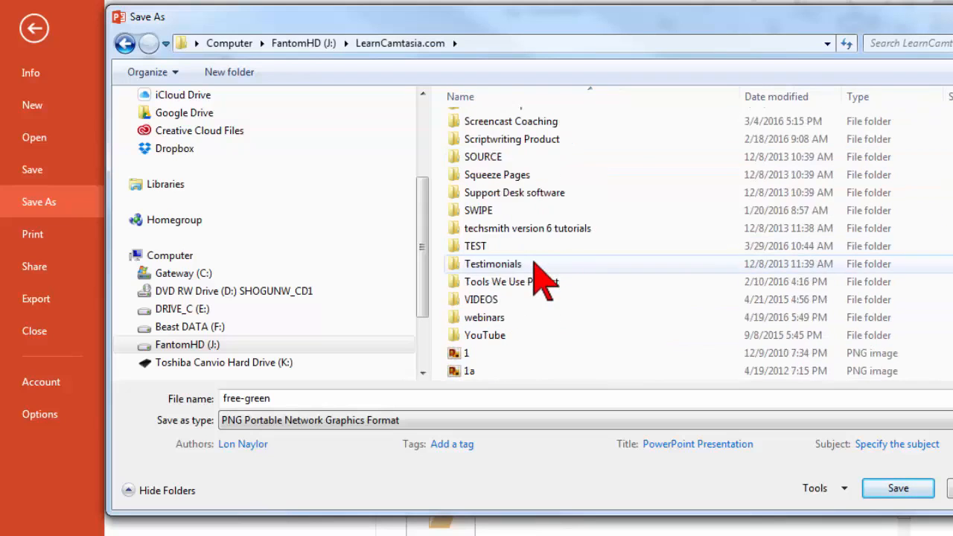
{"action": "double_click", "coordinate": [493, 211]}
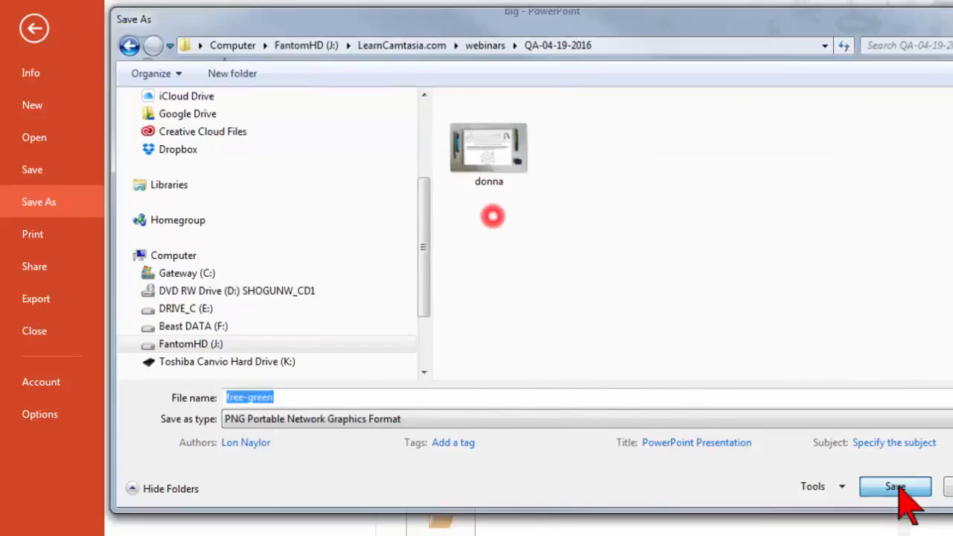
{"action": "left_click", "coordinate": [893, 491]}
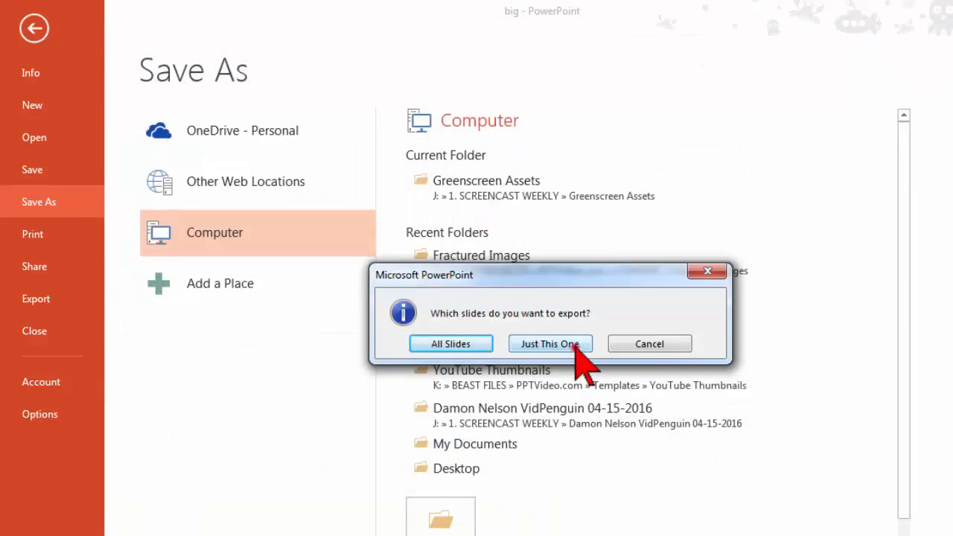
{"action": "left_click", "coordinate": [575, 345]}
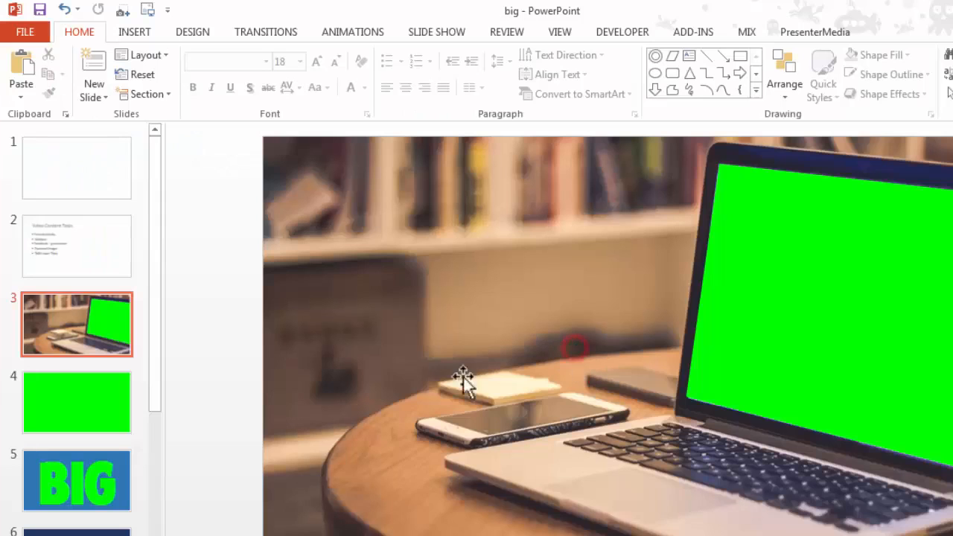
Open slide 7 and examine the green BIG text with the white outline and its font settings.
{"action": "left_click", "coordinate": [155, 256]}
{"action": "left_click_drag", "start_coordinate": [155, 256], "coordinate": [136, 425]}
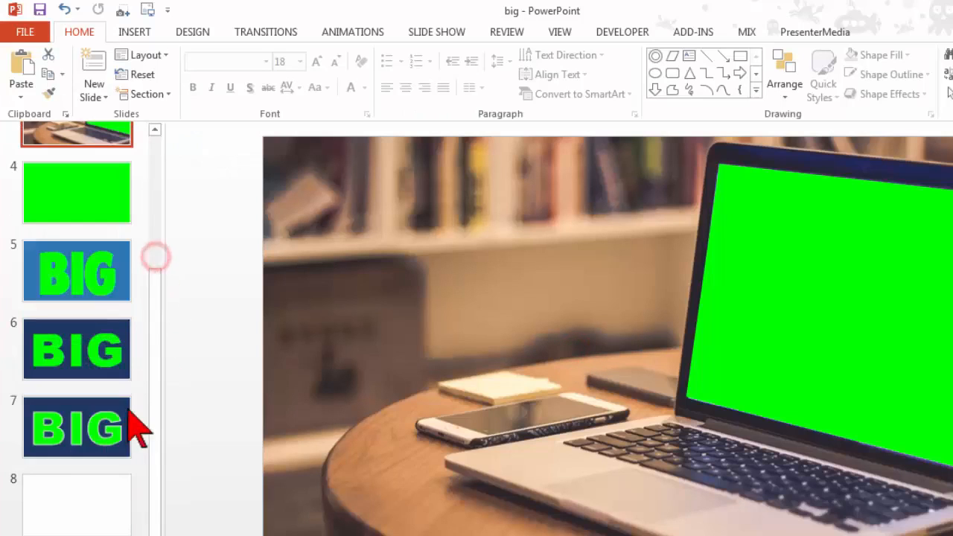
{"action": "left_click", "coordinate": [113, 417]}
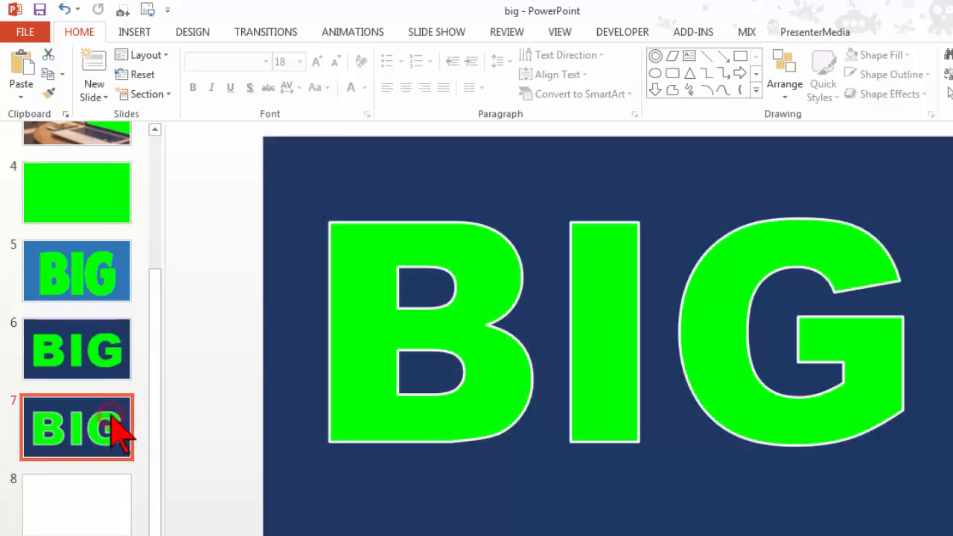
{"action": "left_click", "coordinate": [357, 297]}
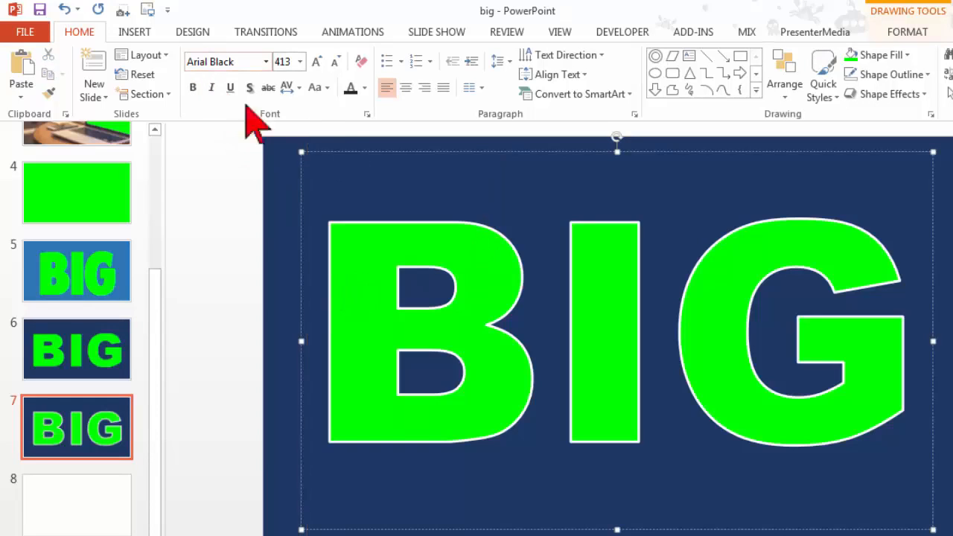
{"action": "left_click", "coordinate": [249, 201]}
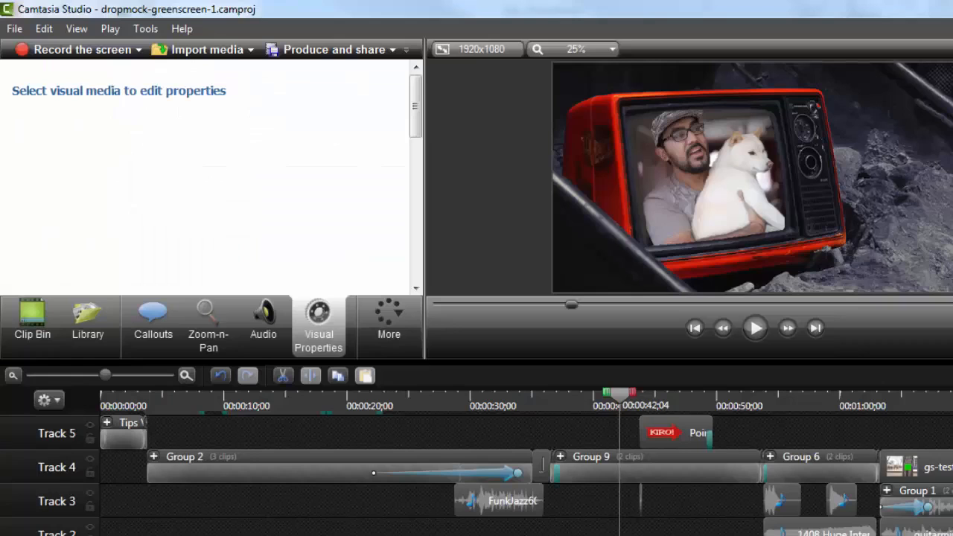
Switch to Camtasia Studio and open the recent project greenscreen asset samples.camproj.
{"action": "left_click", "coordinate": [14, 28]}
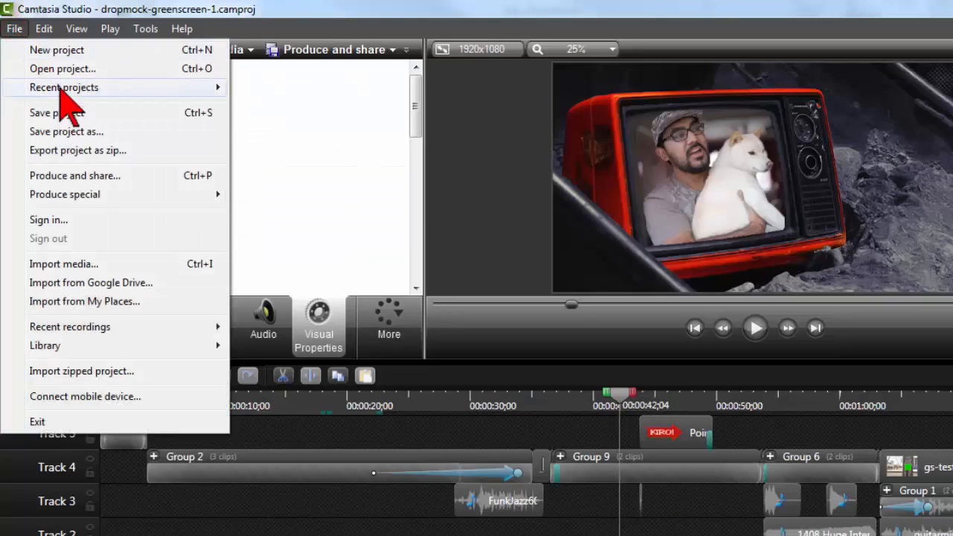
{"action": "mouse_move", "coordinate": [63, 87]}
{"action": "left_click", "coordinate": [372, 104]}
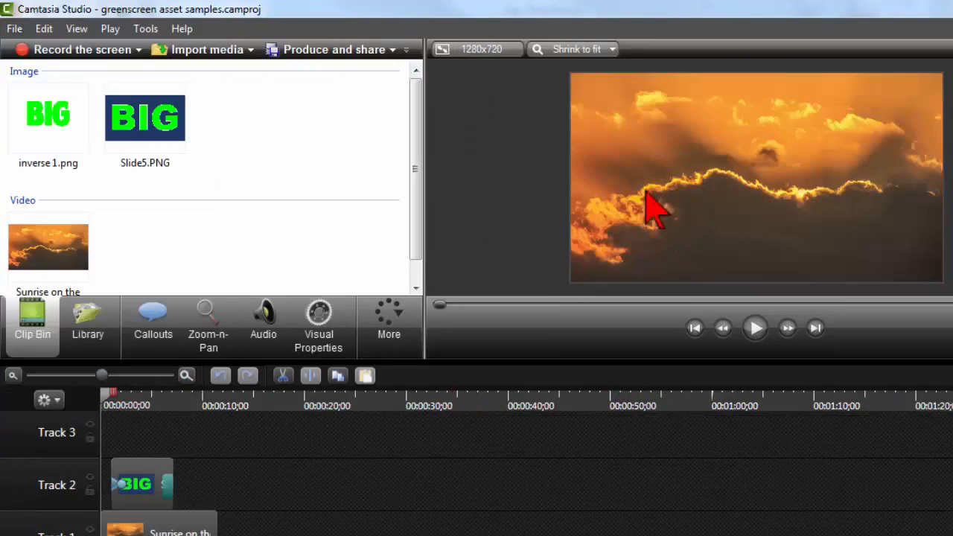
Move the BIG image clip on Track 2 to about 20 seconds and scrub the sunrise video to 00:00:09;05.
{"action": "left_click_drag", "start_coordinate": [153, 485], "coordinate": [345, 487]}
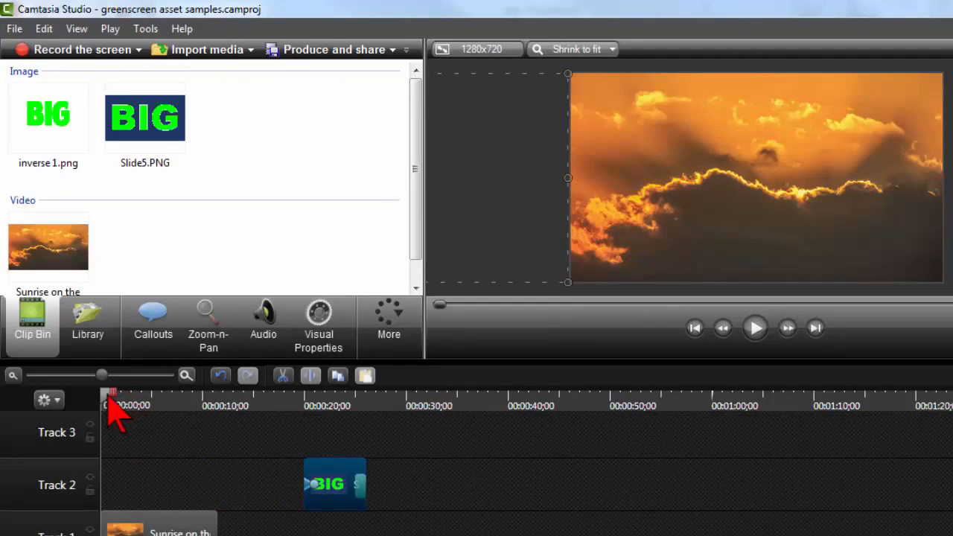
{"action": "left_click_drag", "start_coordinate": [108, 401], "coordinate": [195, 439]}
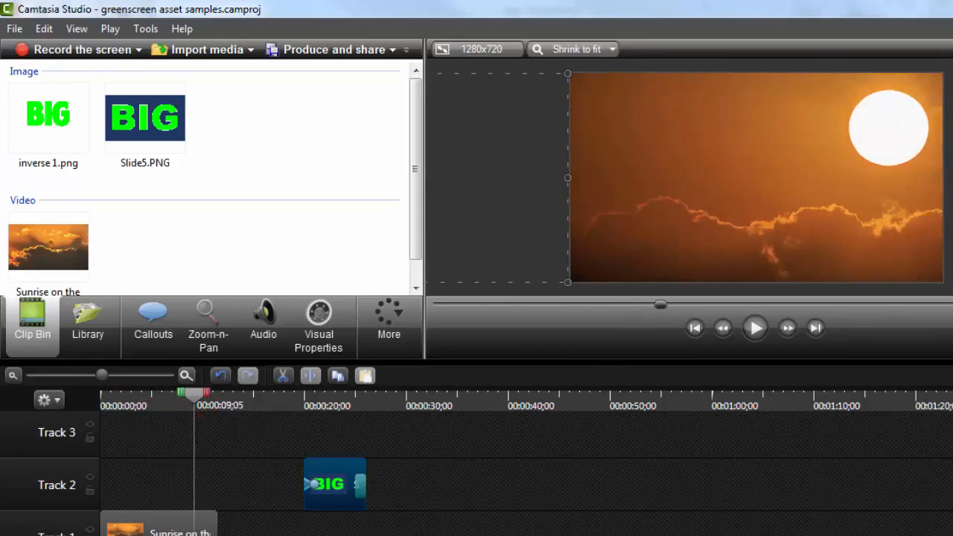
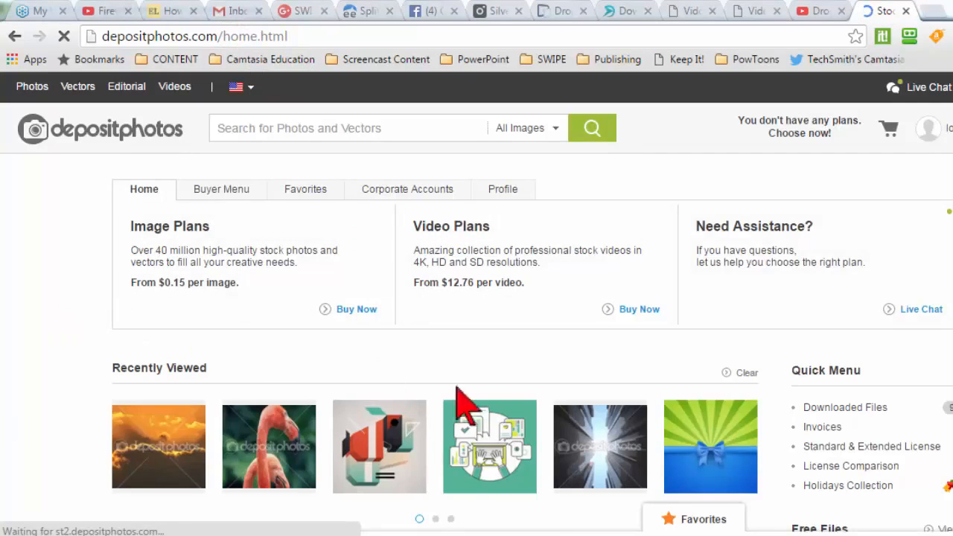
Switch to the Depositphotos home page in the browser and look through the recently viewed items, stock videos and free files.
{"action": "mouse_move", "coordinate": [482, 437]}
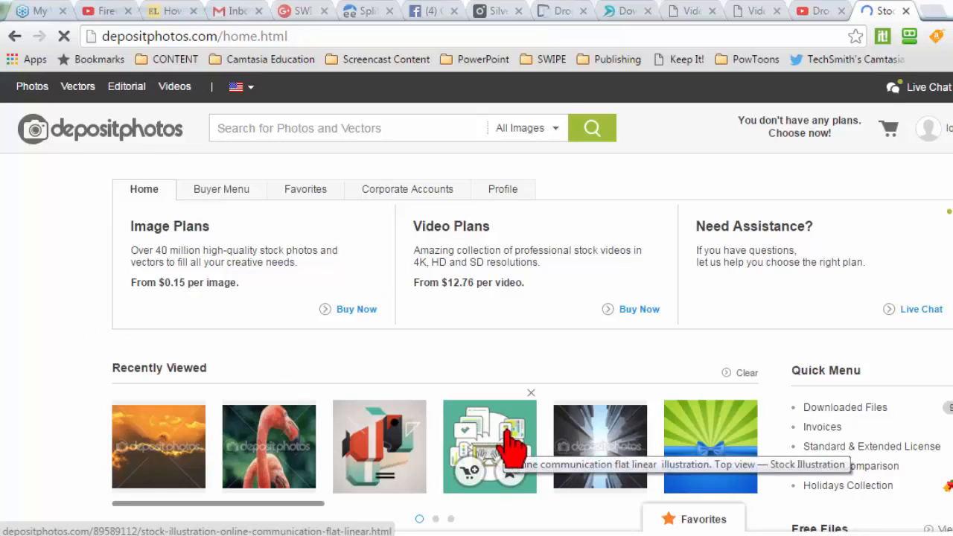
{"action": "scroll", "coordinate": [60, 396], "scroll_direction": "down", "scroll_amount": 2}
{"action": "mouse_move", "coordinate": [179, 298]}
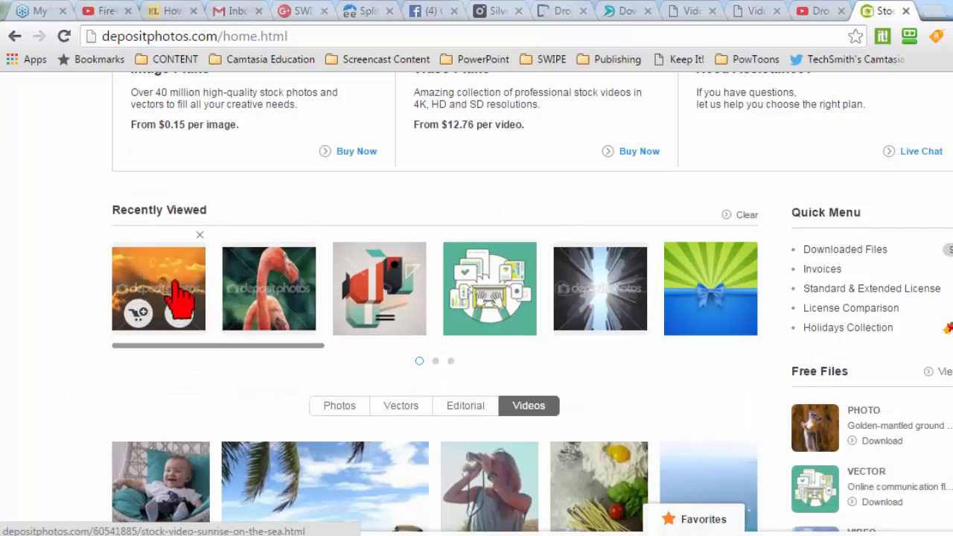
{"action": "mouse_move", "coordinate": [729, 289]}
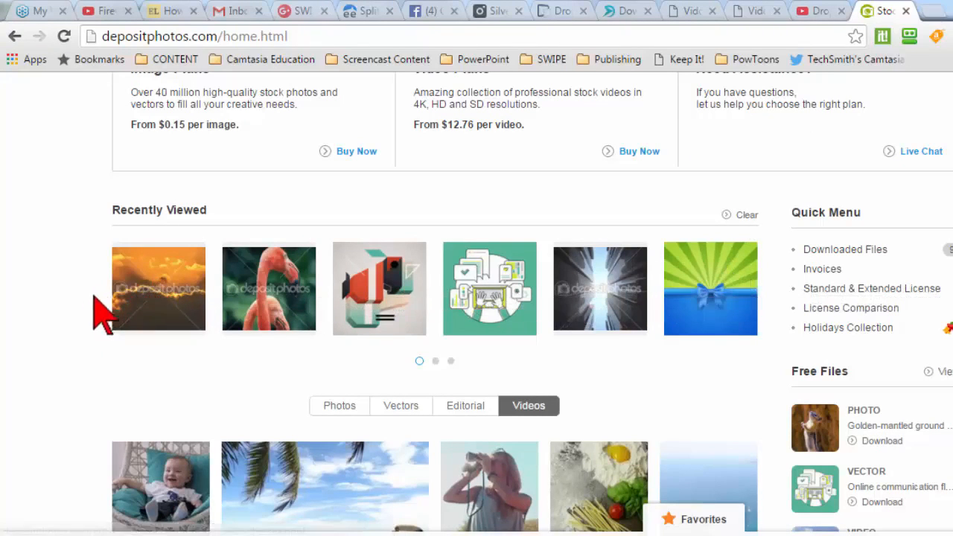
{"action": "scroll", "coordinate": [43, 331], "scroll_direction": "down", "scroll_amount": 3}
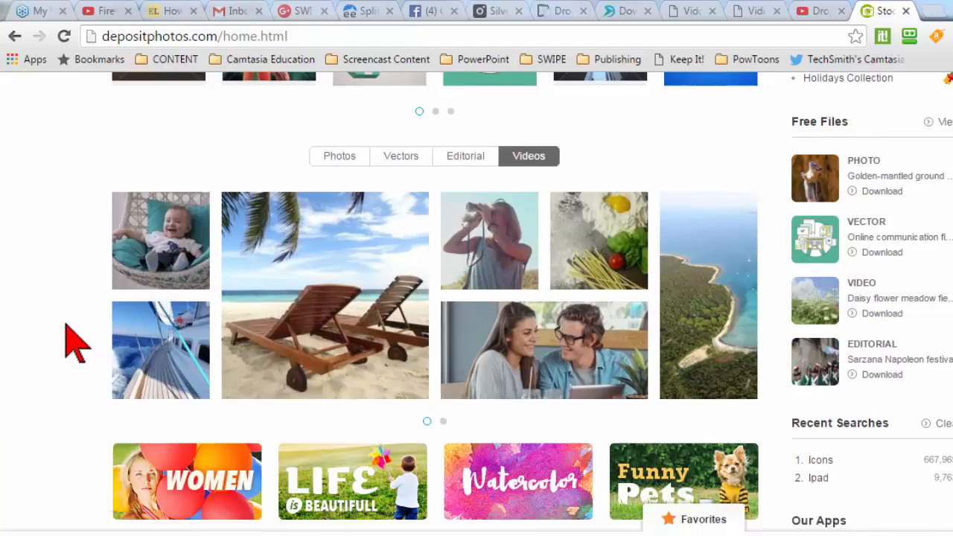
{"action": "scroll", "coordinate": [75, 340], "scroll_direction": "down", "scroll_amount": 3}
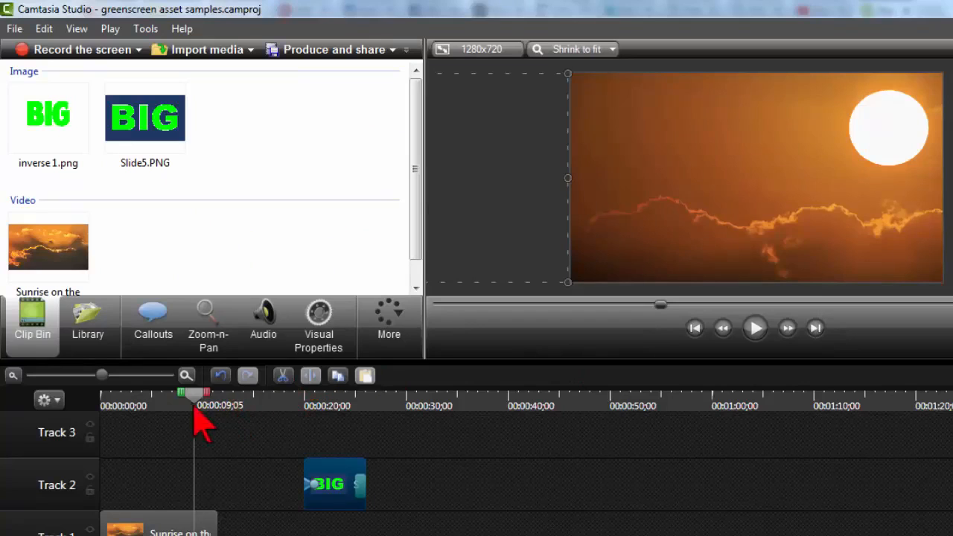
Scrub the sunrise video to 00:00:07;15, then switch to the big presentation in PowerPoint to view the outlined BIG text on slide 7.
{"action": "mouse_move", "coordinate": [197, 403]}
{"action": "left_mouse_down"}
{"action": "mouse_move", "coordinate": [129, 399]}
{"action": "mouse_move", "coordinate": [180, 407]}
{"action": "left_mouse_up"}
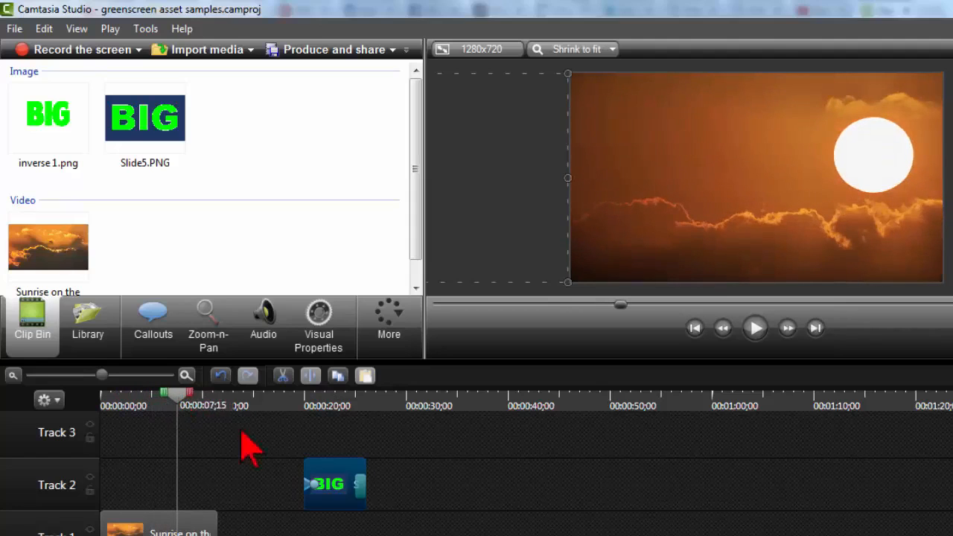
{"action": "mouse_move", "coordinate": [391, 532]}
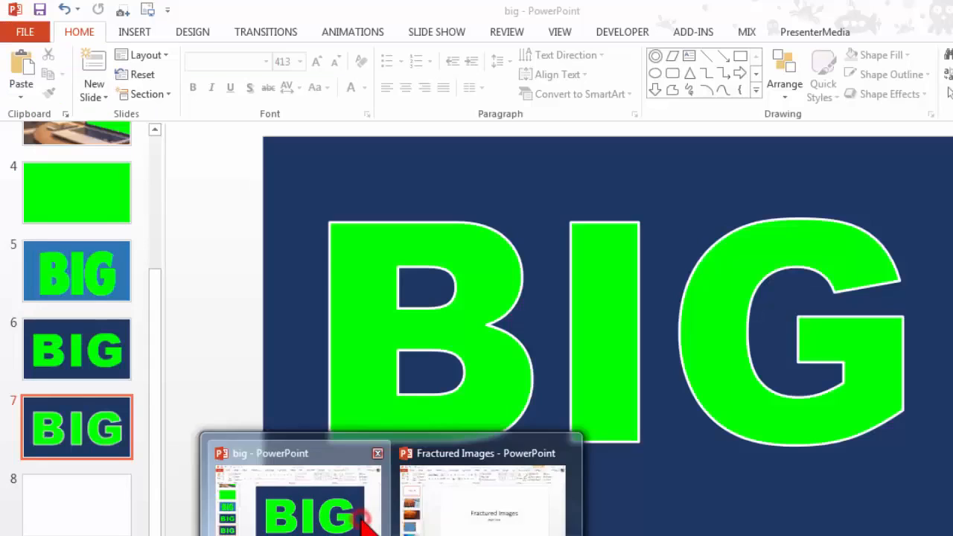
{"action": "left_click", "coordinate": [368, 512]}
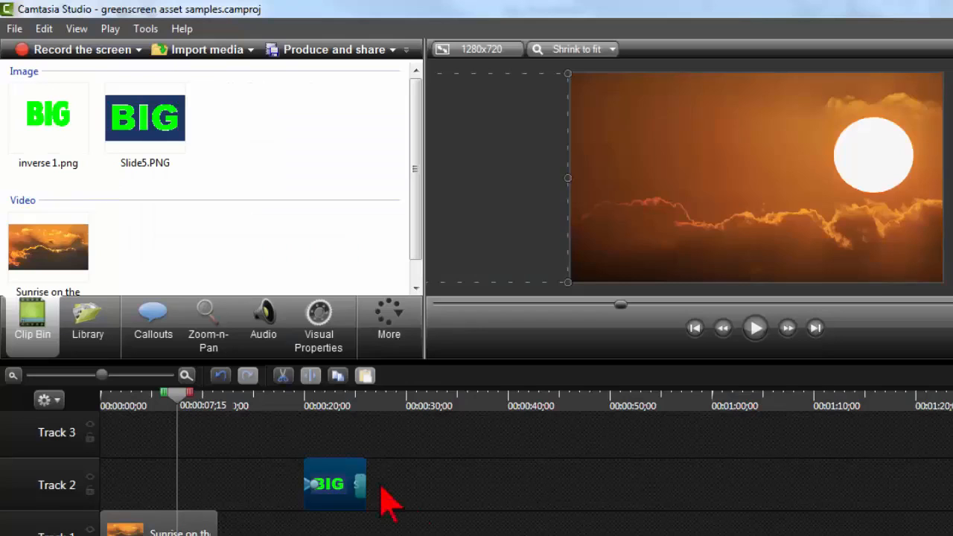
In Camtasia Studio, move the Slide5.PNG clip on Track 2 over the sunrise video to about 2.5 seconds and review its Remove a color settings.
{"action": "left_click", "coordinate": [177, 135]}
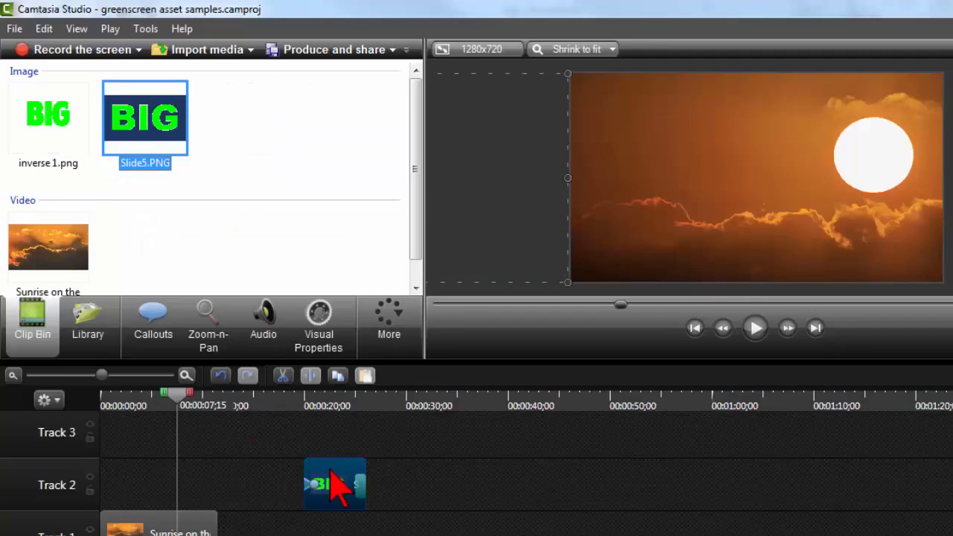
{"action": "left_click_drag", "start_coordinate": [330, 479], "coordinate": [165, 476]}
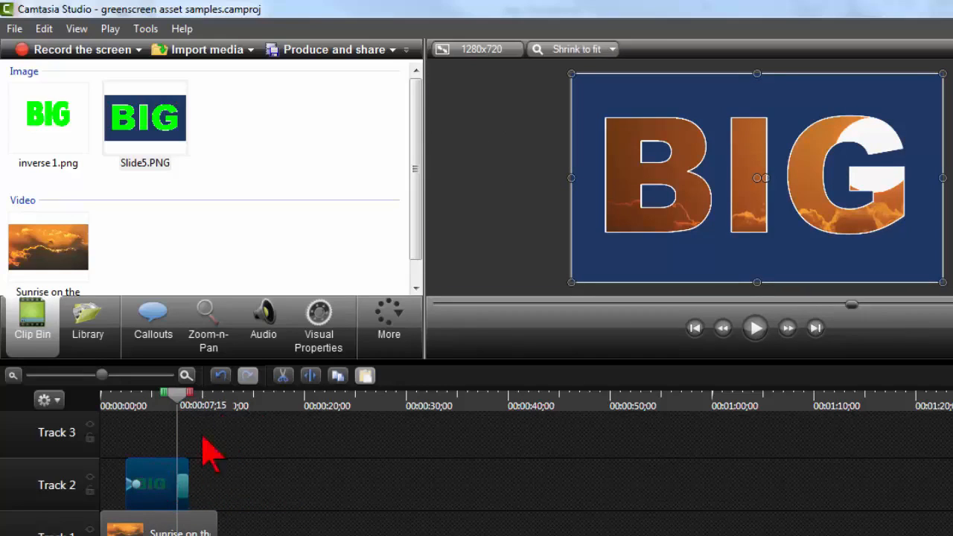
{"action": "left_click", "coordinate": [319, 317]}
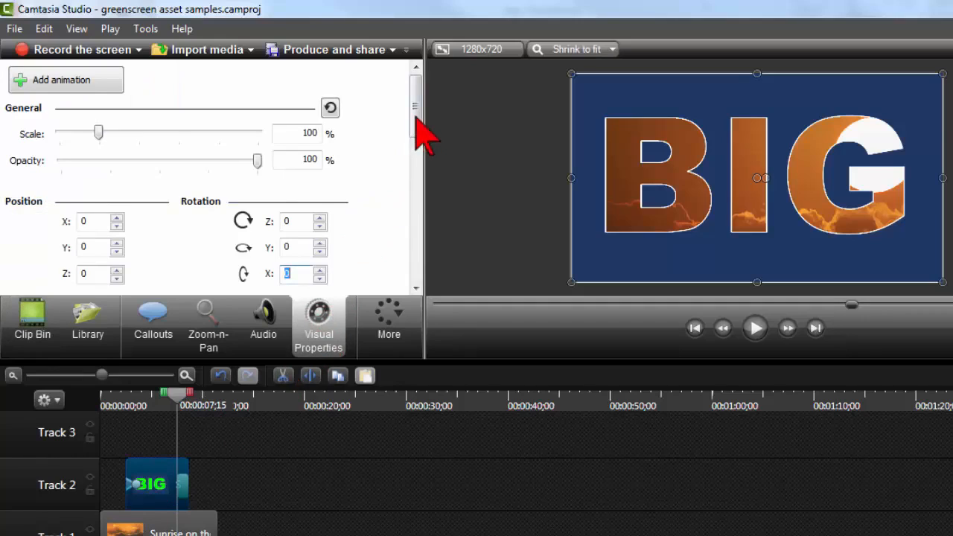
{"action": "left_click_drag", "start_coordinate": [416, 116], "coordinate": [416, 183]}
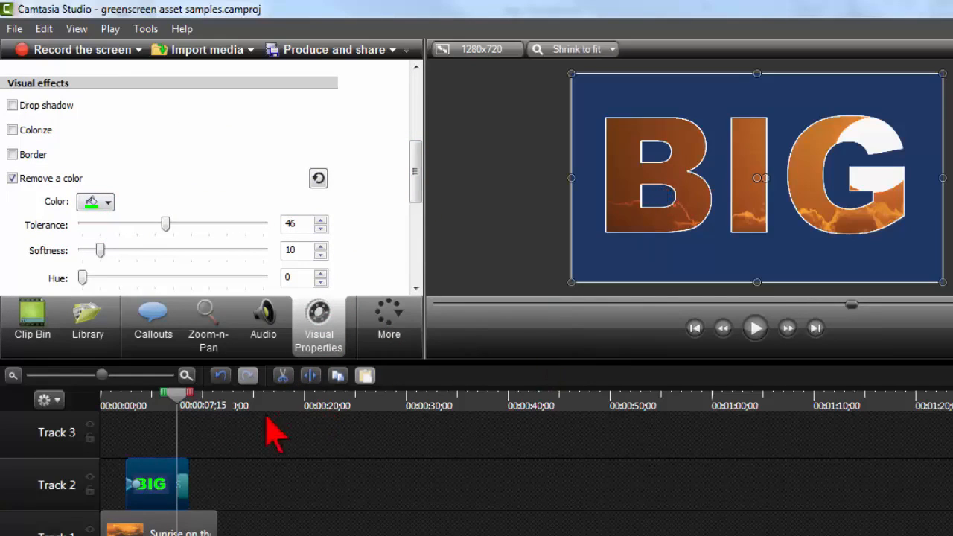
Scrub through the circle transition ending the Slide5.PNG clip and continue to 00:00:09;23 to preview the reveal of the sunrise video.
{"action": "left_click_drag", "start_coordinate": [178, 405], "coordinate": [175, 433]}
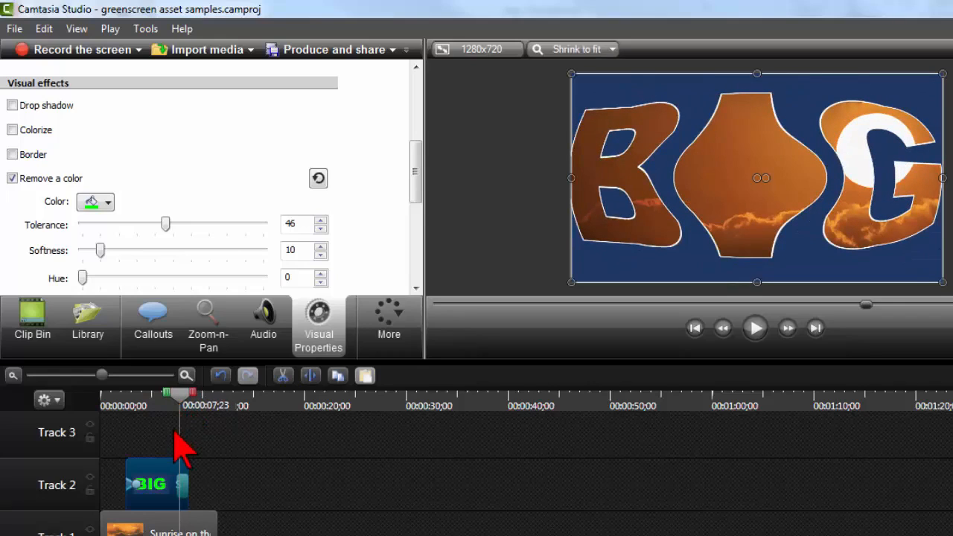
{"action": "scroll", "coordinate": [175, 447], "scroll_direction": "up", "scroll_amount": 4}
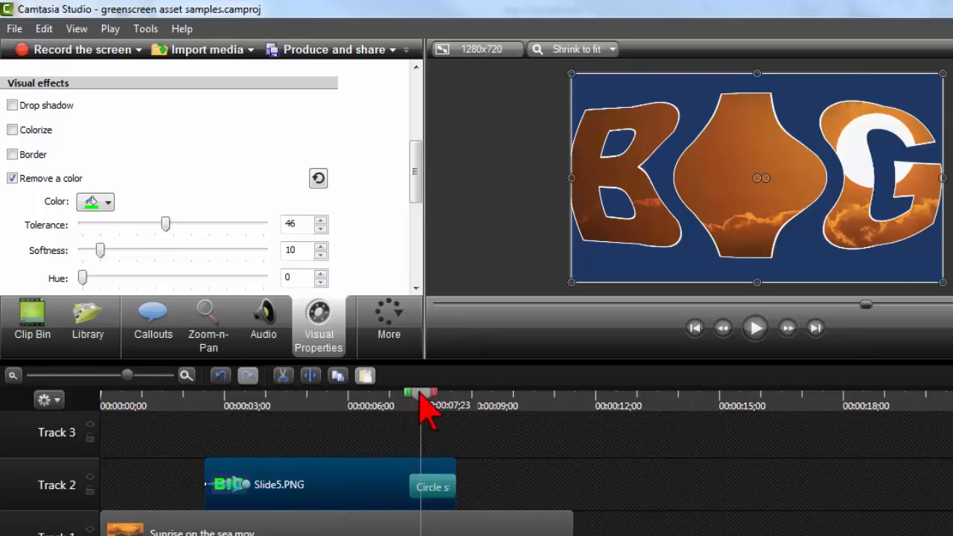
{"action": "left_click_drag", "start_coordinate": [421, 396], "coordinate": [513, 395]}
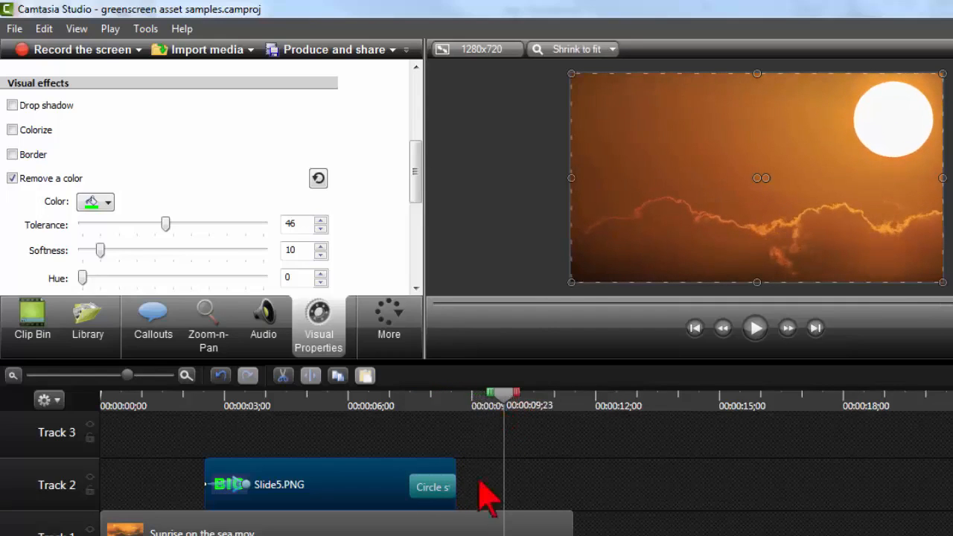
Add a second copy of Sunrise on the sea.mov to Track 1 at about 12 seconds and check its playback.
{"action": "left_click", "coordinate": [457, 527]}
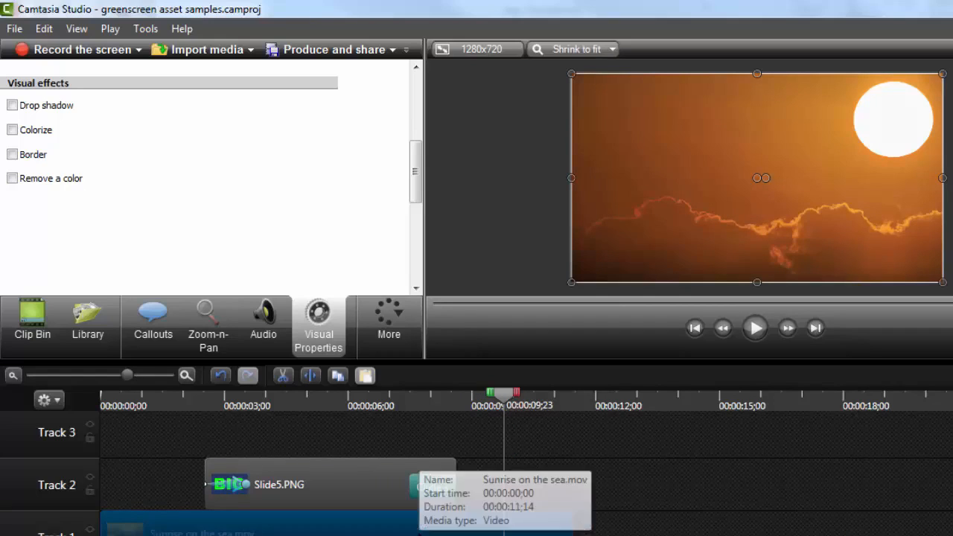
{"action": "left_click", "coordinate": [45, 331]}
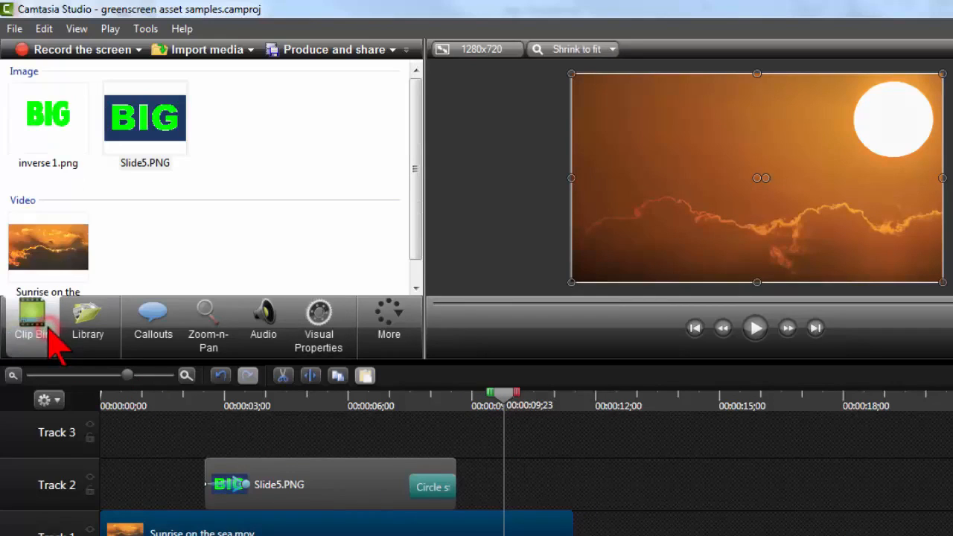
{"action": "left_click_drag", "start_coordinate": [53, 260], "coordinate": [569, 495]}
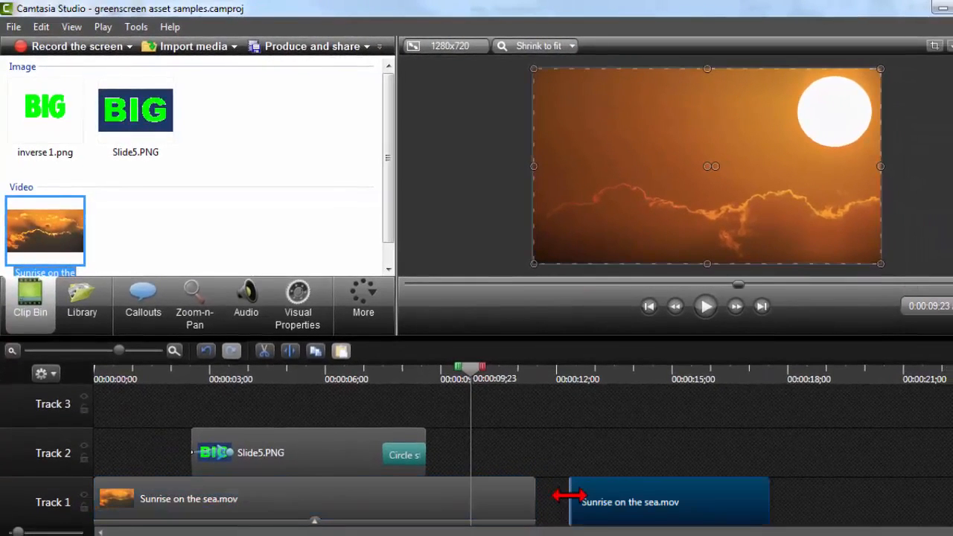
{"action": "left_click", "coordinate": [660, 377]}
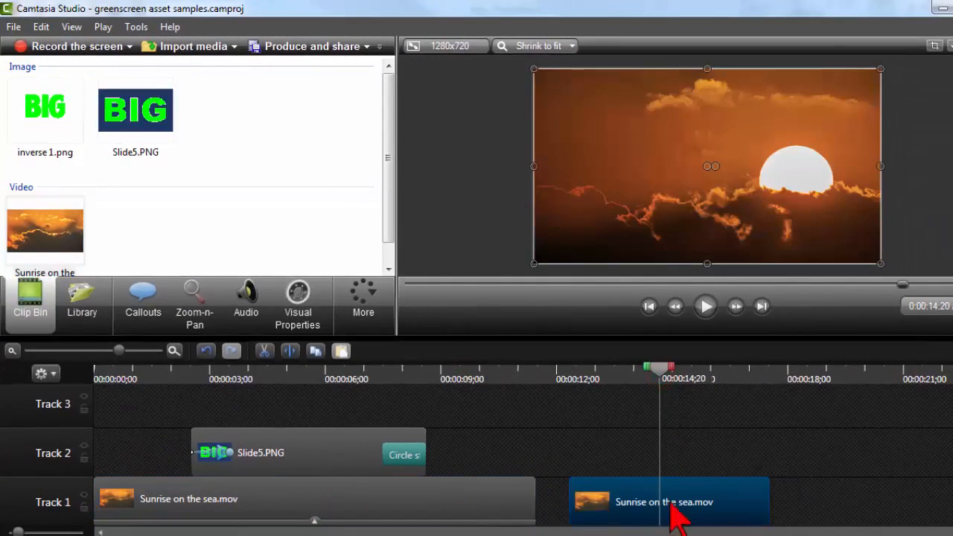
{"action": "left_click", "coordinate": [569, 376]}
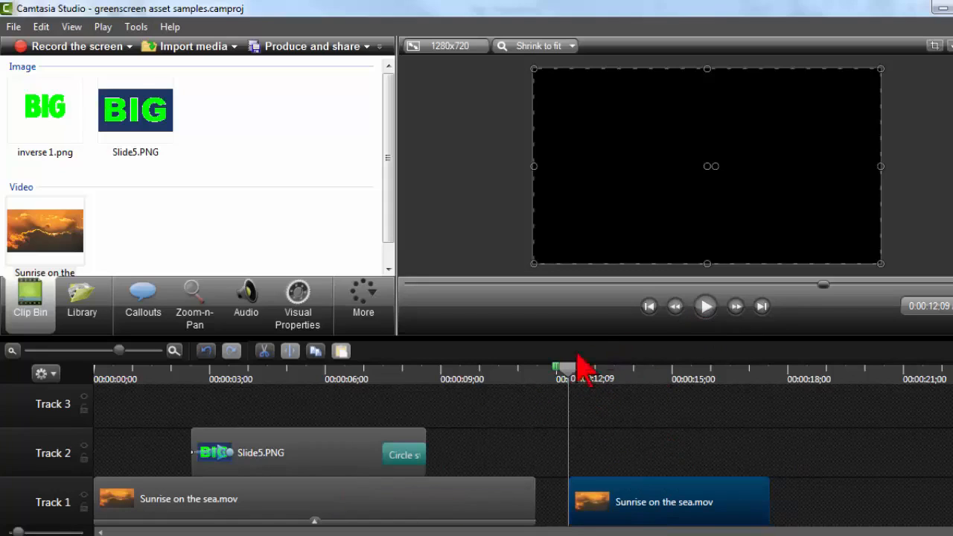
Apply a clip speed of 99% to the second sunrise clip, then stretch the clip until its speed is 63%.
{"action": "right_click", "coordinate": [614, 496]}
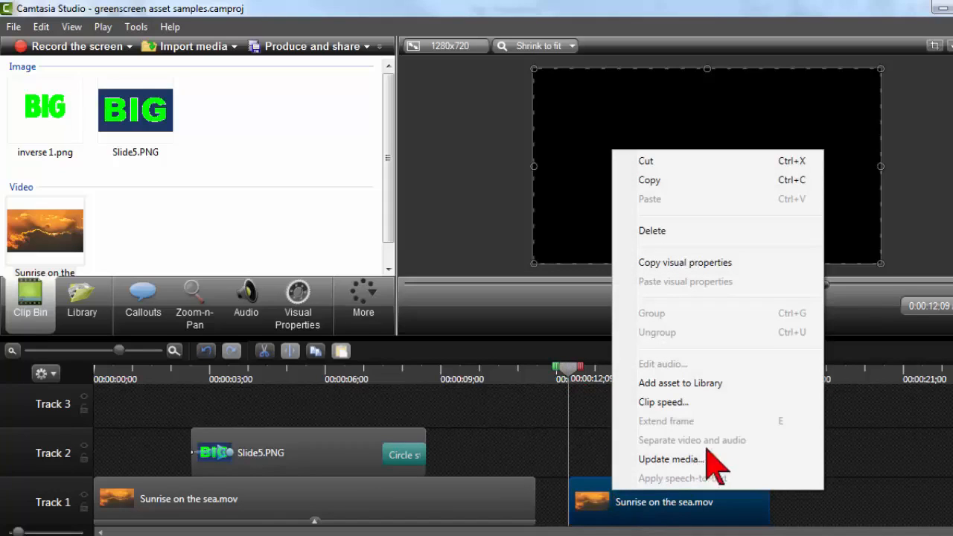
{"action": "left_click", "coordinate": [721, 403]}
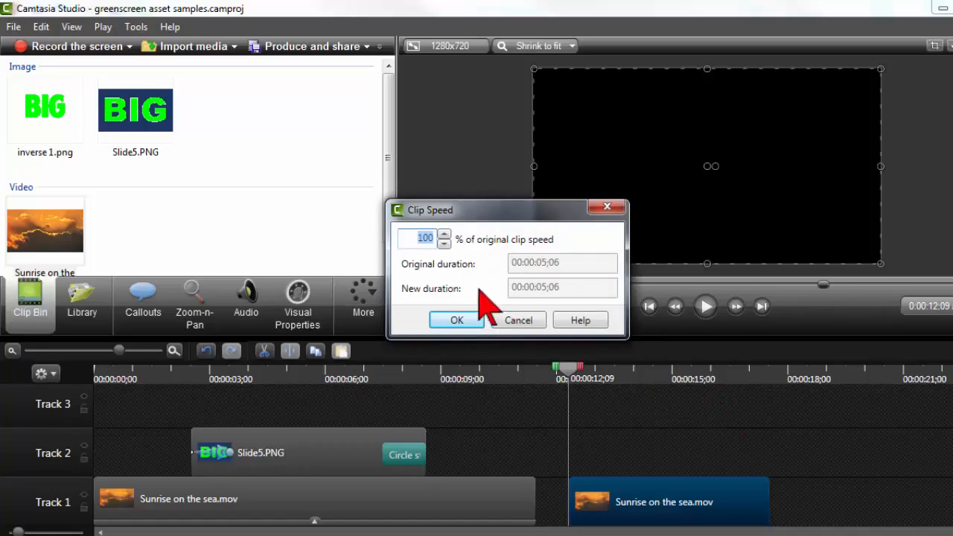
{"action": "left_click", "coordinate": [444, 235]}
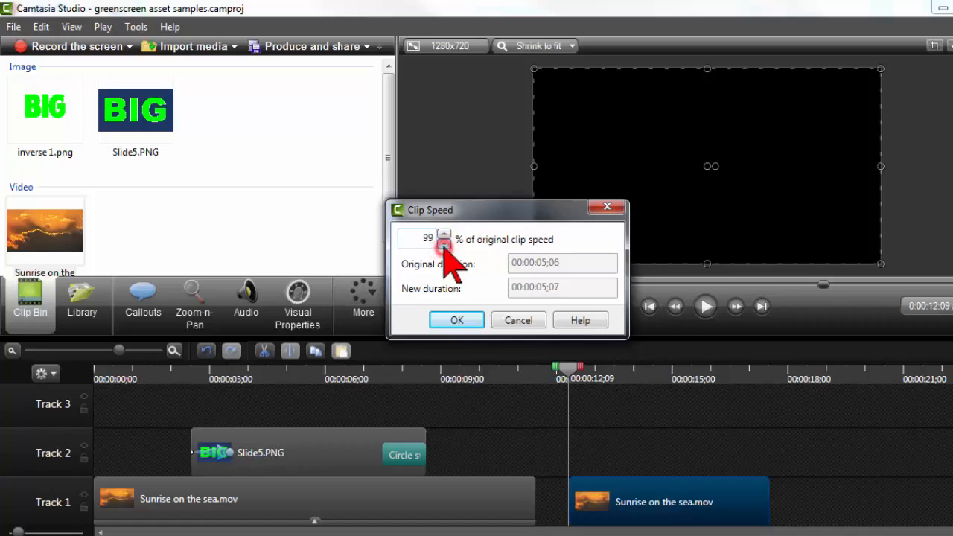
{"action": "left_click", "coordinate": [457, 320]}
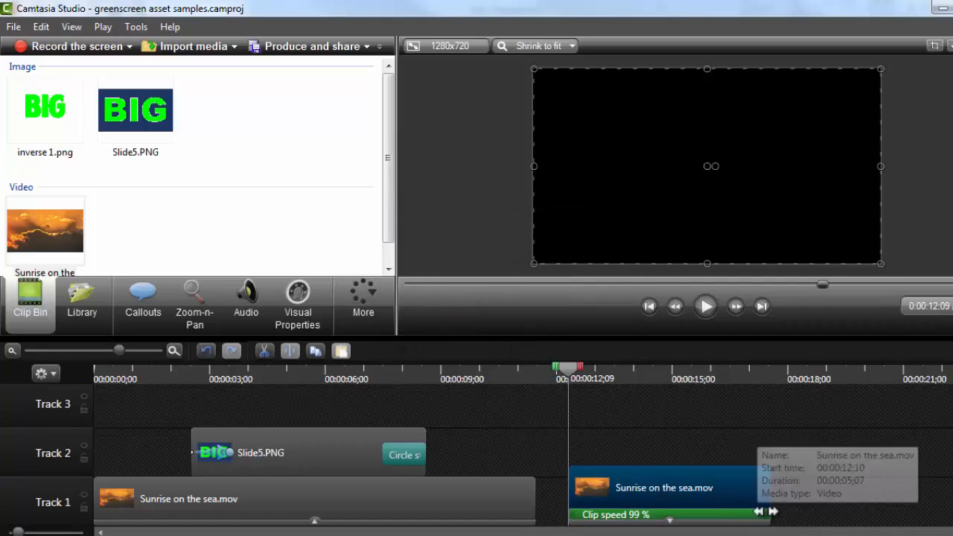
{"action": "left_click_drag", "start_coordinate": [772, 512], "coordinate": [807, 514]}
{"action": "left_click_drag", "start_coordinate": [728, 521], "coordinate": [886, 510]}
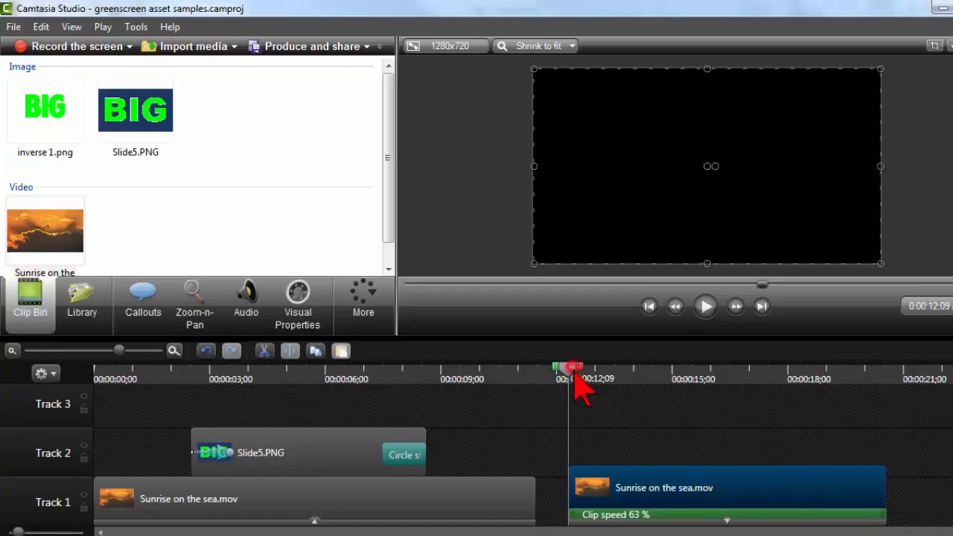
Place Slide5.PNG on Track 2 above the slowed sunrise clip, starting at 00:00:13;13, with the playhead at 00:00:14;18.
{"action": "left_click_drag", "start_coordinate": [573, 372], "coordinate": [655, 374]}
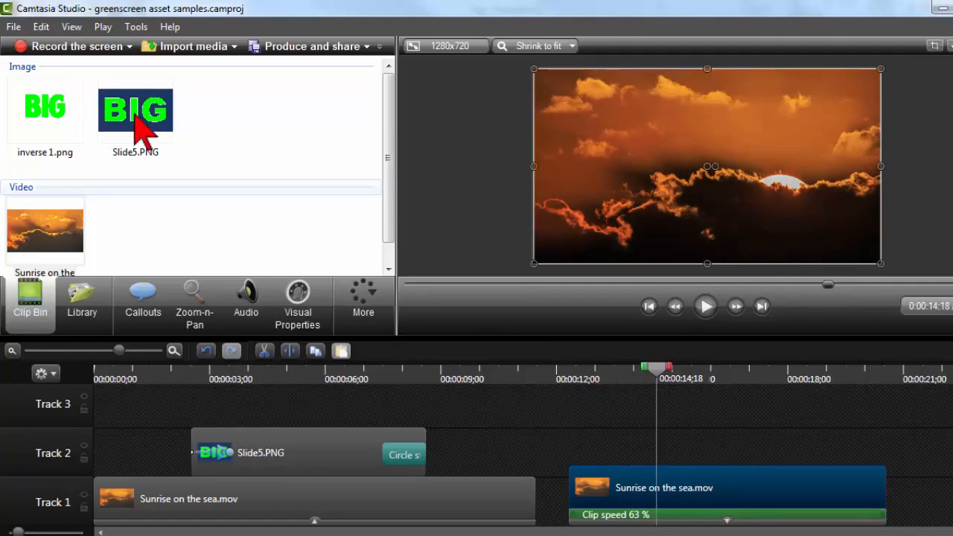
{"action": "left_click_drag", "start_coordinate": [142, 134], "coordinate": [580, 334]}
{"action": "left_click_drag", "start_coordinate": [611, 442], "coordinate": [679, 445]}
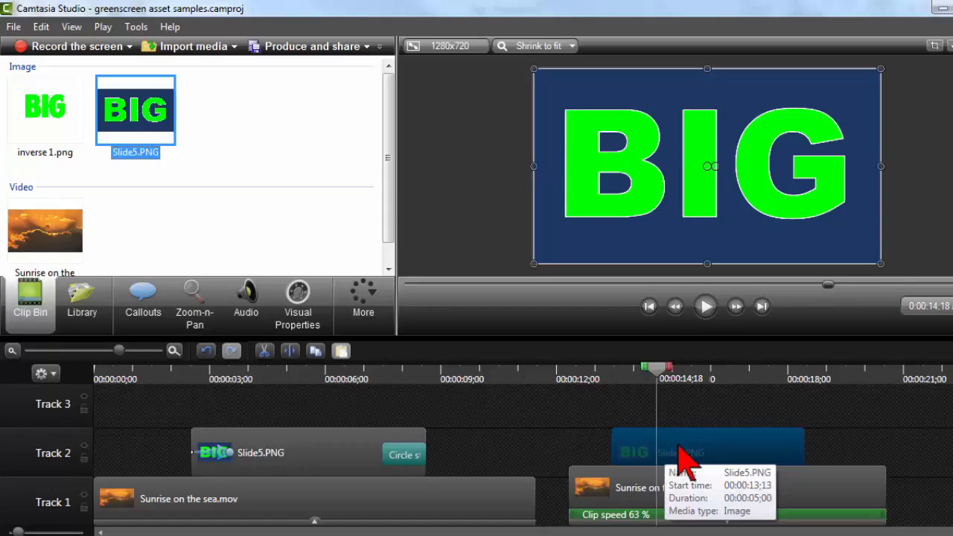
{"action": "left_click_drag", "start_coordinate": [673, 397], "coordinate": [673, 401]}
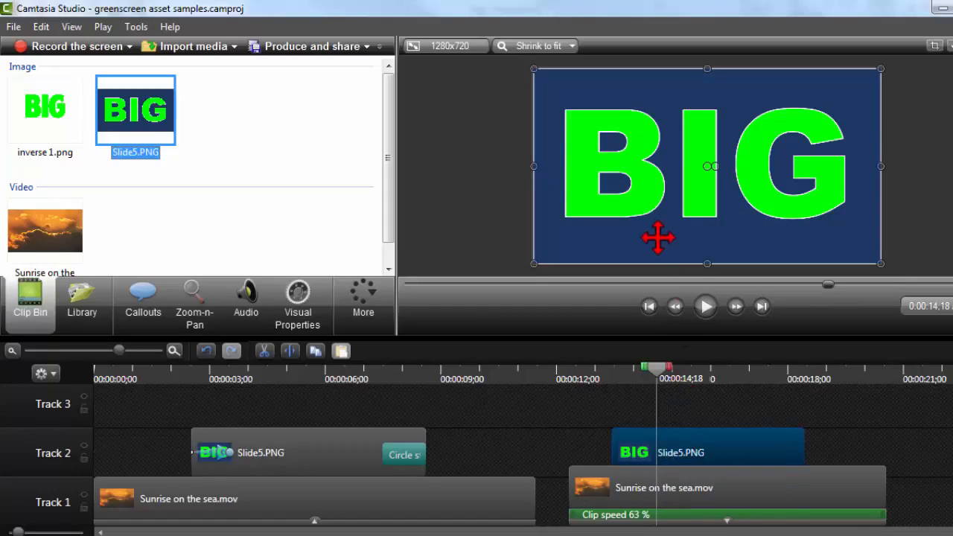
Remove the green color from the second Slide5.PNG clip on Track 2 so the sunrise video shows through the BIG letters.
{"action": "left_click", "coordinate": [657, 439]}
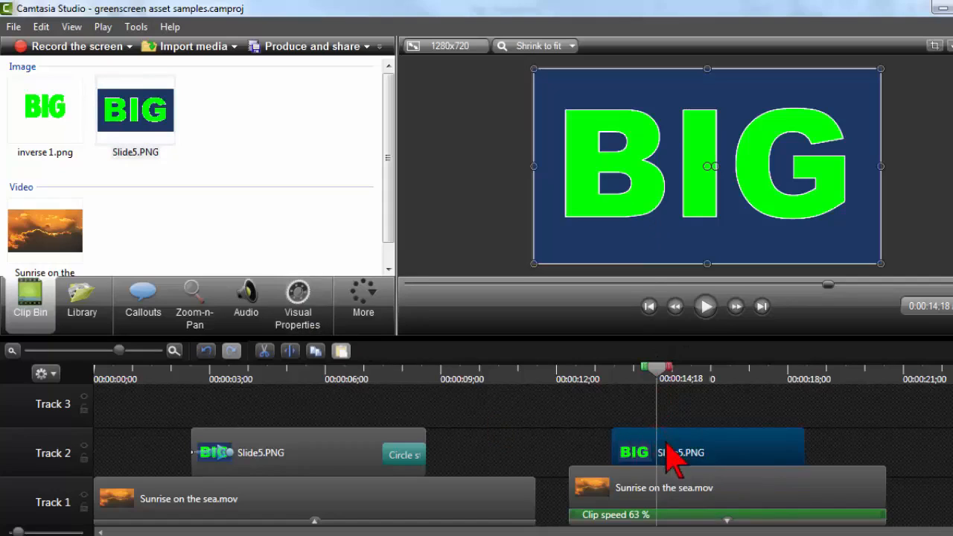
{"action": "left_click", "coordinate": [665, 442]}
{"action": "left_click_drag", "start_coordinate": [665, 444], "coordinate": [645, 186]}
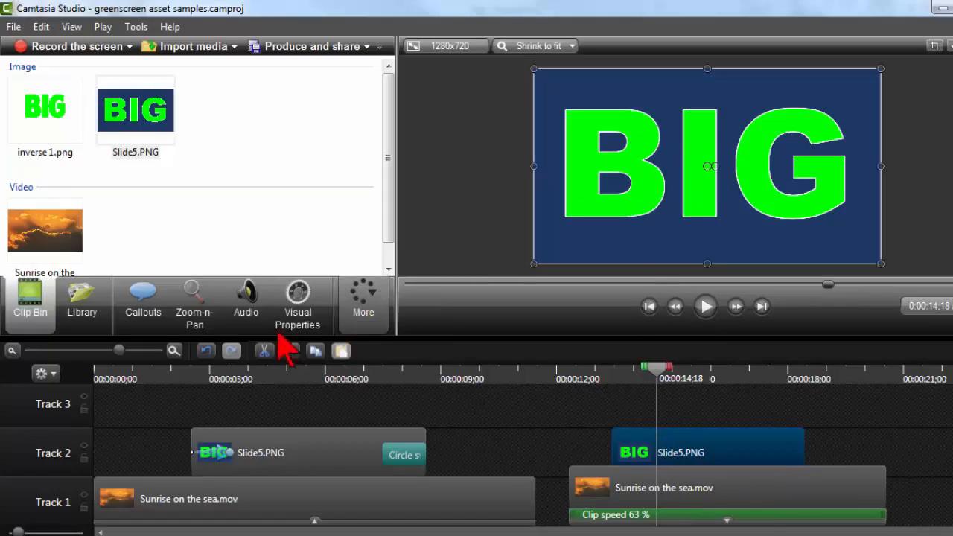
{"action": "left_click", "coordinate": [296, 312]}
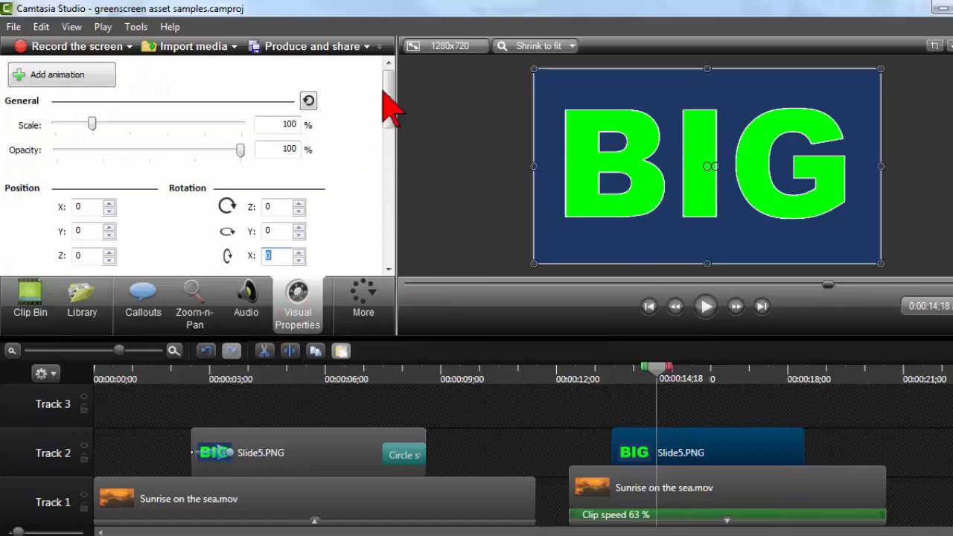
{"action": "left_click_drag", "start_coordinate": [387, 95], "coordinate": [388, 178]}
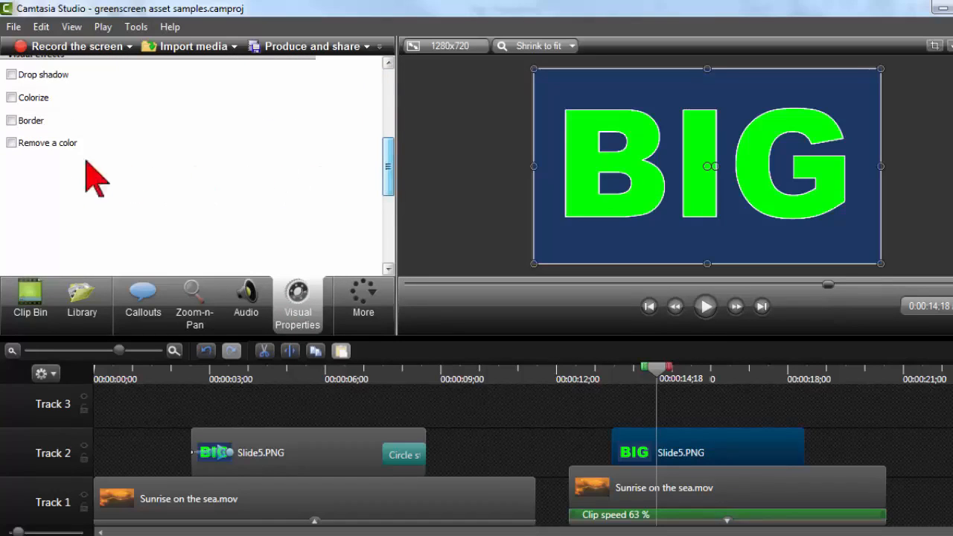
{"action": "left_click", "coordinate": [11, 142]}
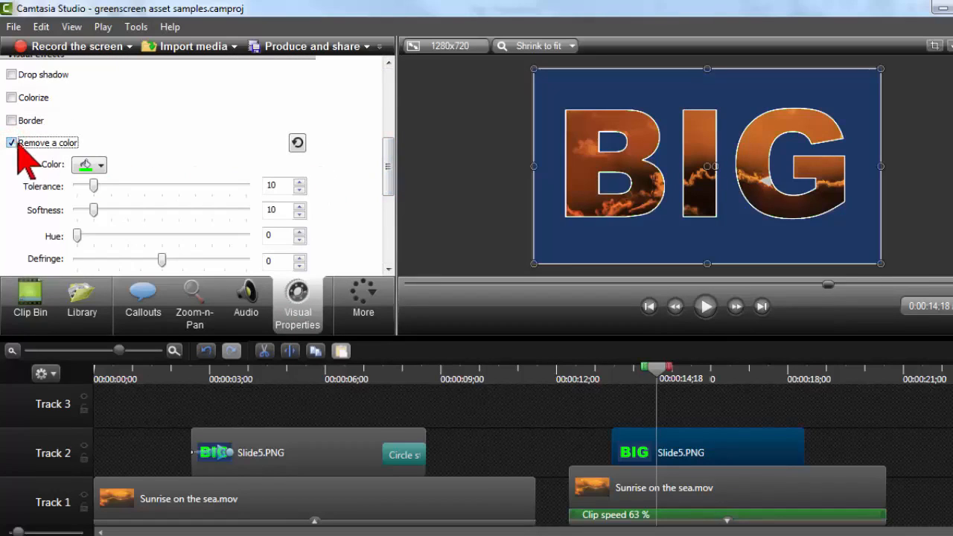
{"action": "left_click", "coordinate": [98, 168]}
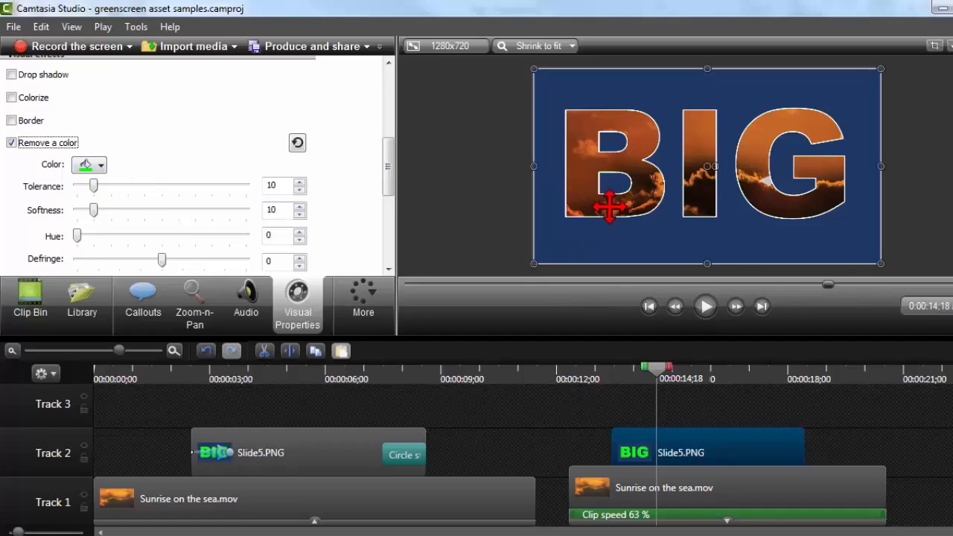
Switch to the big presentation in PowerPoint and open the background formatting of the solid green slide 4.
{"action": "mouse_move", "coordinate": [365, 535]}
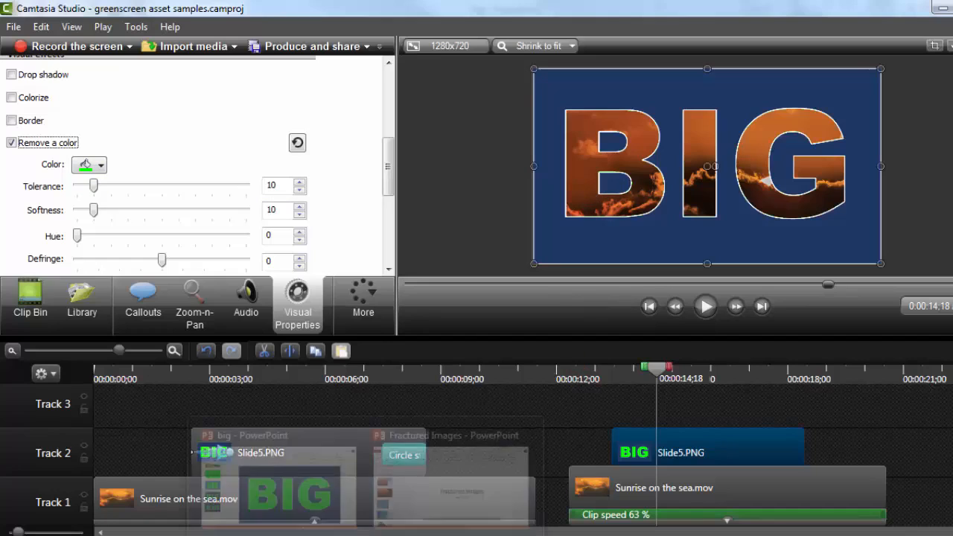
{"action": "left_click", "coordinate": [313, 511]}
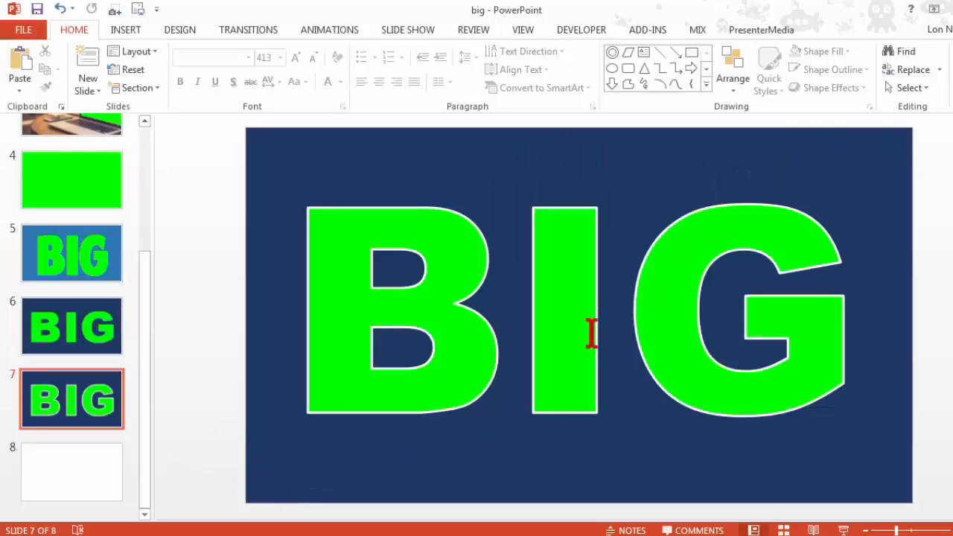
{"action": "right_click", "coordinate": [90, 181]}
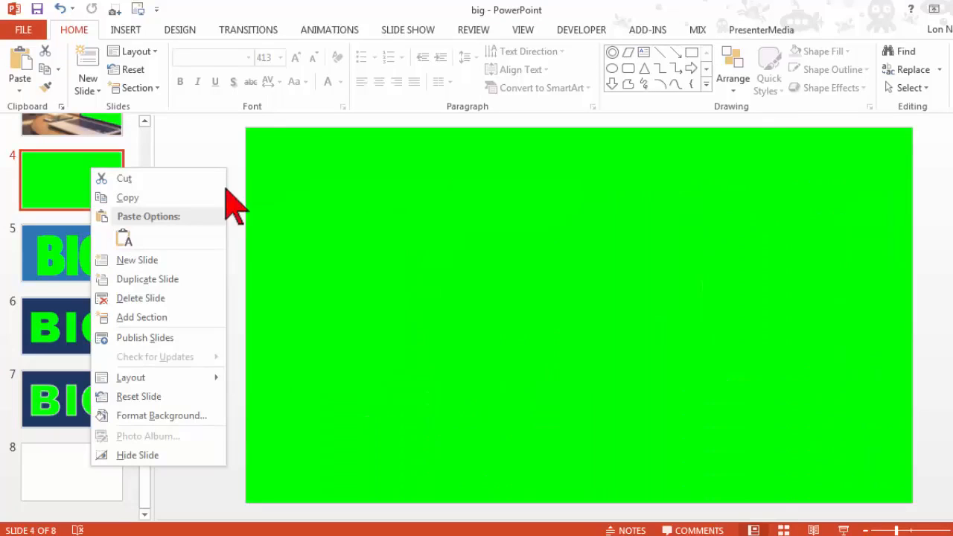
{"action": "right_click", "coordinate": [397, 209]}
{"action": "left_click", "coordinate": [474, 340]}
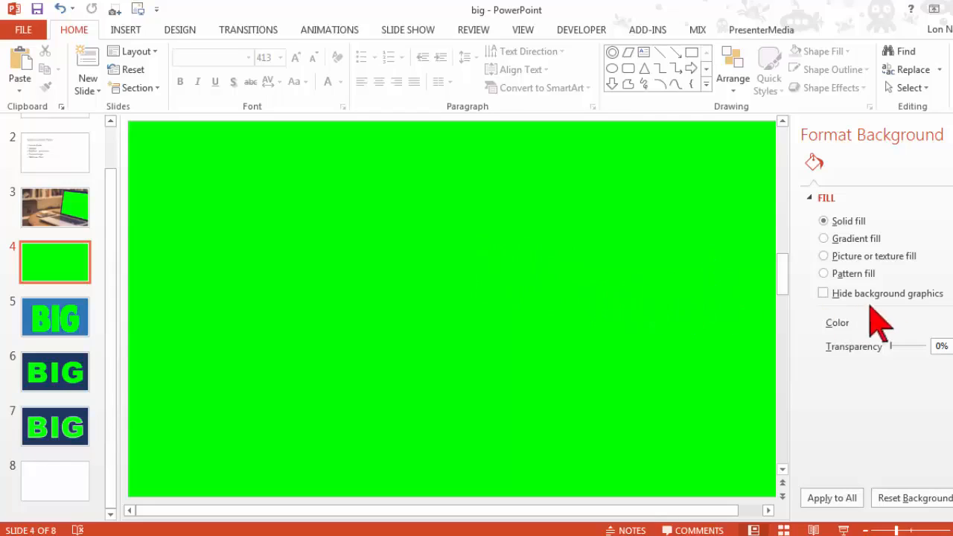
Inspect the custom RGB values of the green background fill on slide 4, closing the color settings without changes.
{"action": "left_click", "coordinate": [952, 323]}
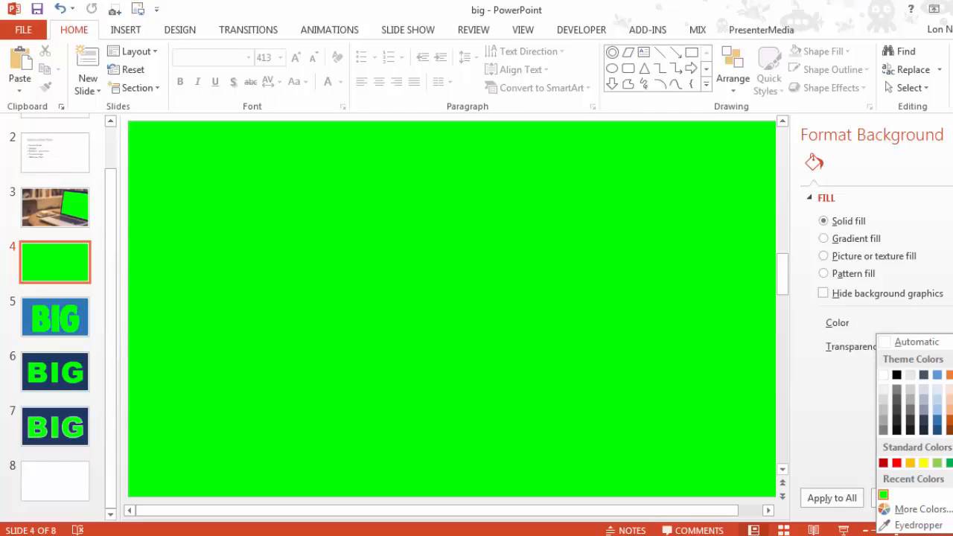
{"action": "left_click", "coordinate": [930, 511]}
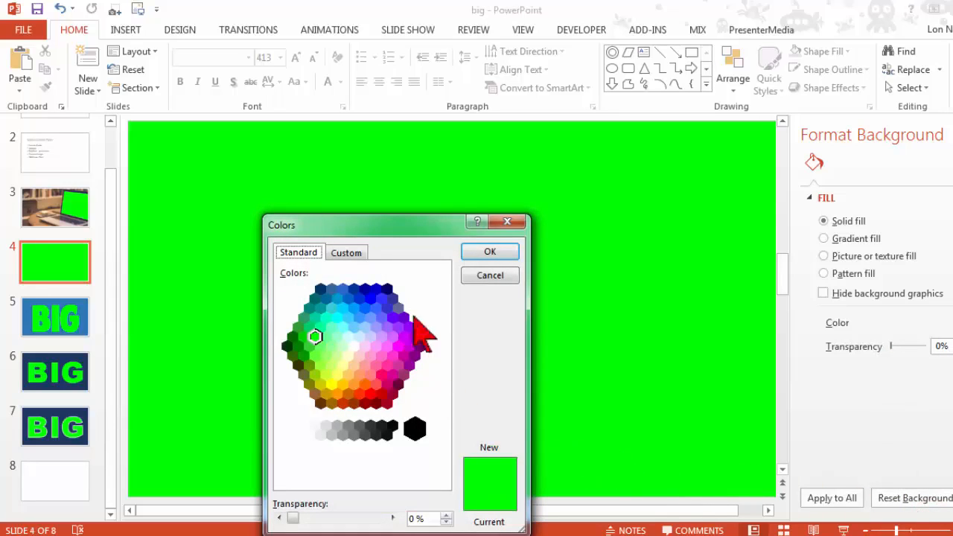
{"action": "left_click", "coordinate": [349, 252]}
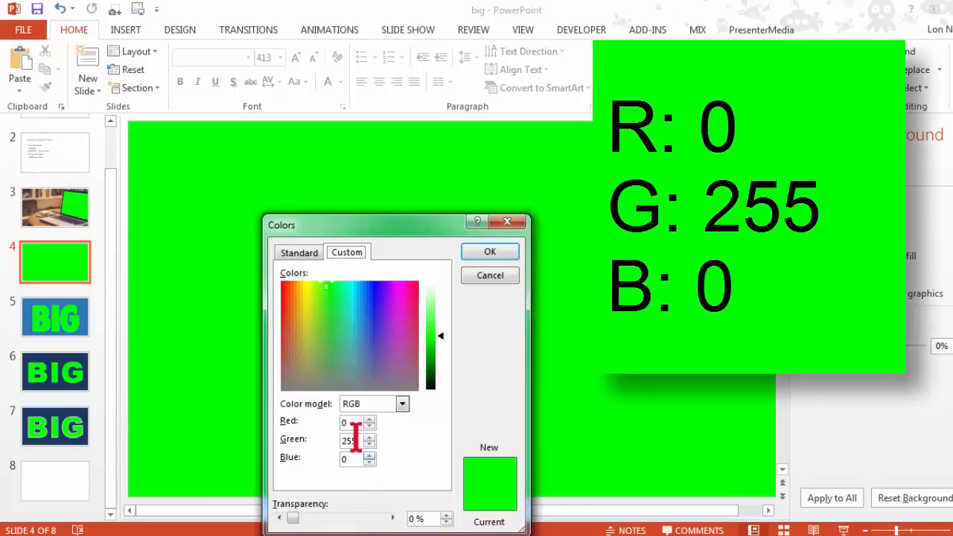
{"action": "left_click_drag", "start_coordinate": [374, 224], "coordinate": [405, 87]}
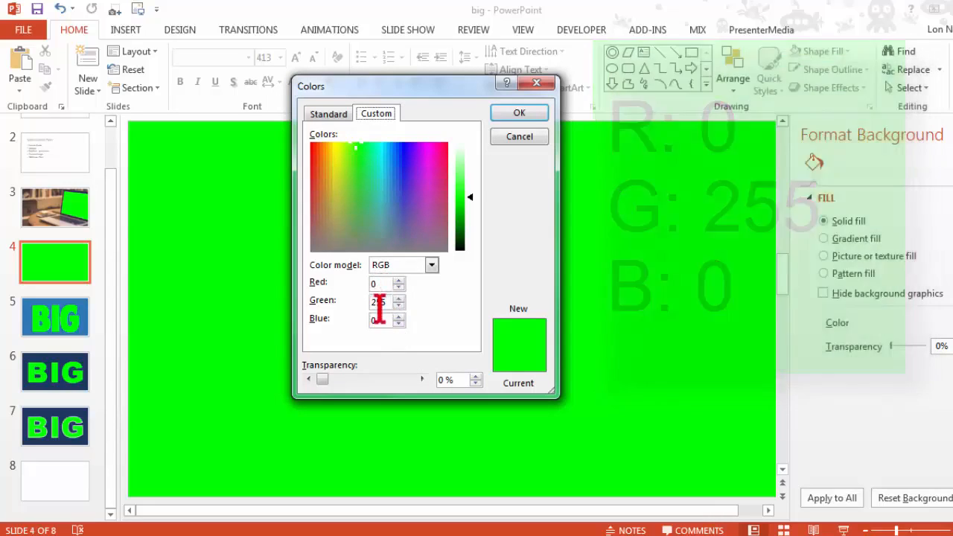
{"action": "double_click", "coordinate": [378, 300]}
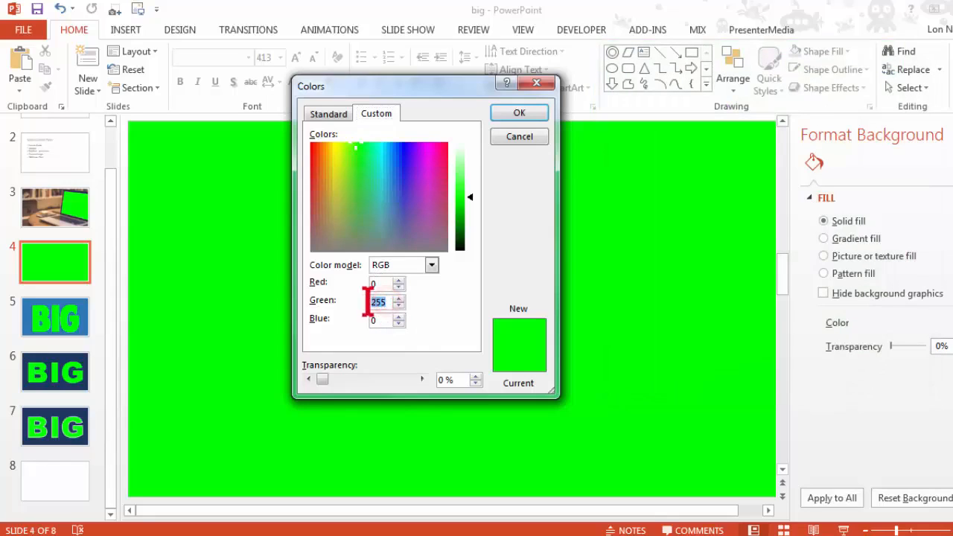
{"action": "left_click", "coordinate": [519, 137]}
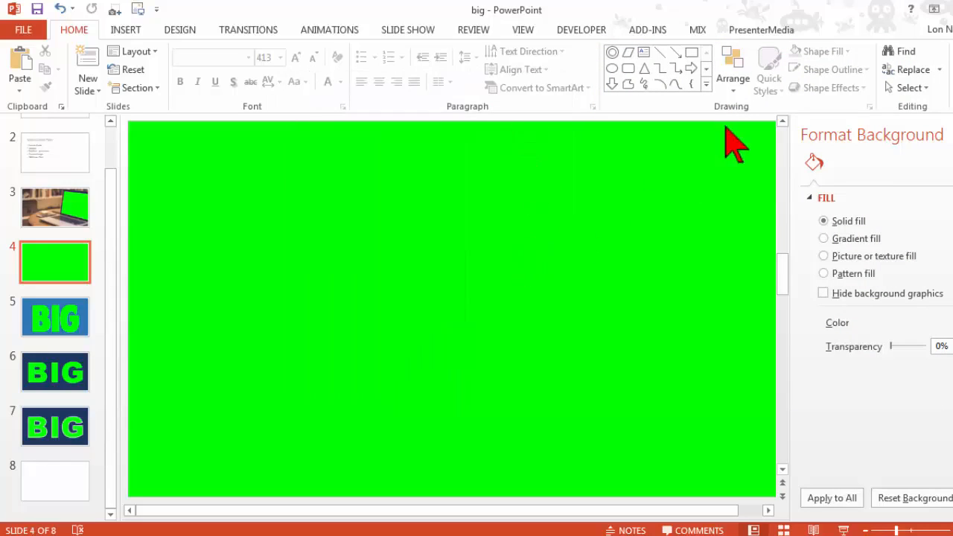
{"action": "scroll", "coordinate": [549, 294], "scroll_direction": "down", "scroll_amount": 3}
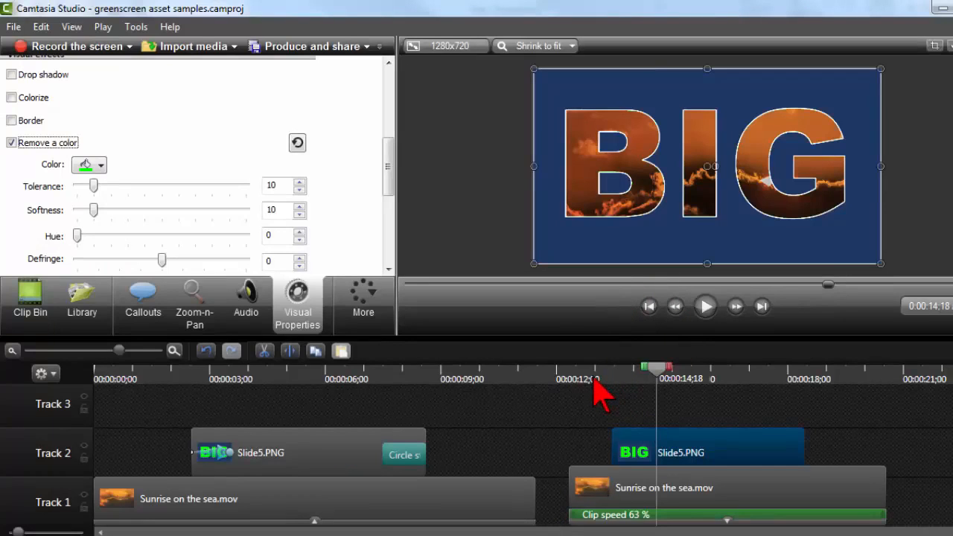
Switch back to Camtasia Studio, set the removed color to dark red, then sample the green of the letter B as the color instead.
{"action": "left_click", "coordinate": [100, 167]}
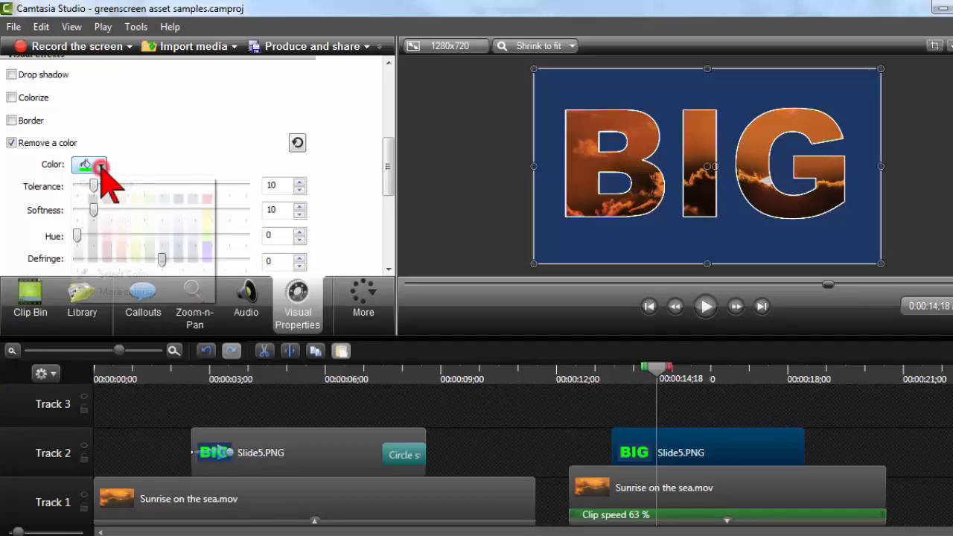
{"action": "left_click", "coordinate": [108, 198]}
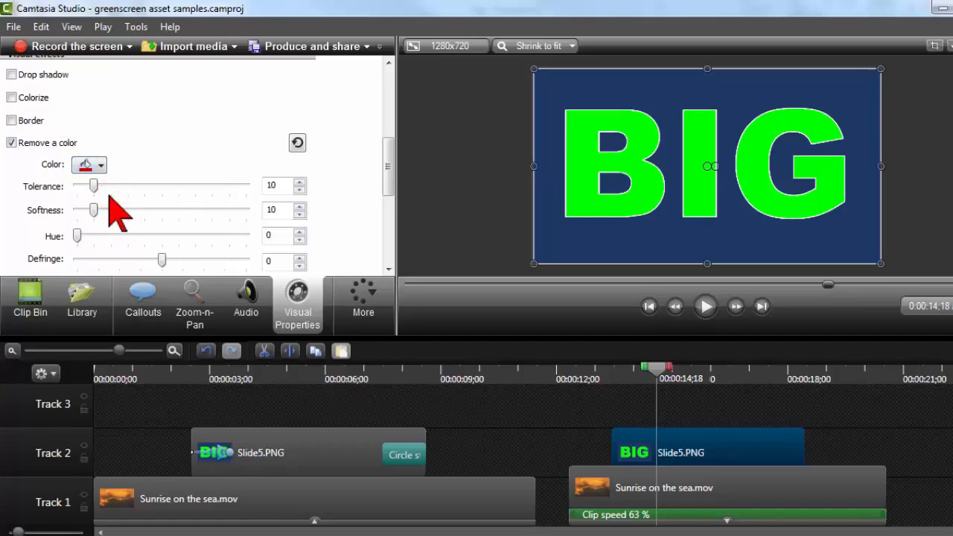
{"action": "left_click", "coordinate": [102, 165]}
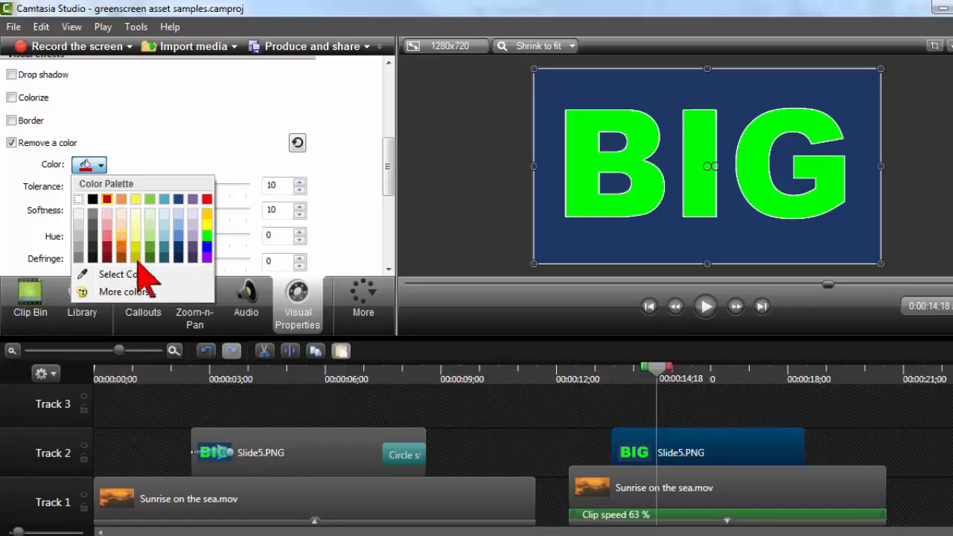
{"action": "left_click", "coordinate": [169, 273]}
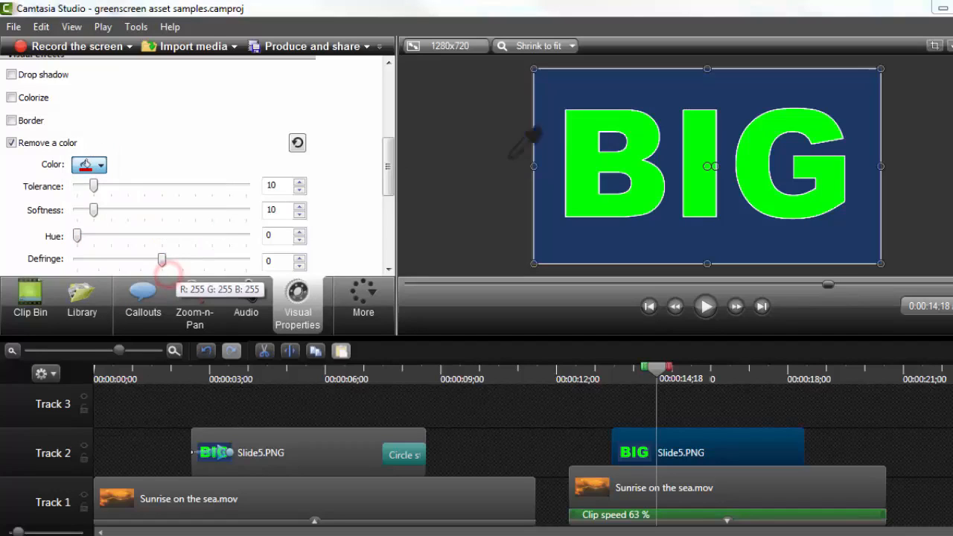
{"action": "left_click", "coordinate": [578, 174]}
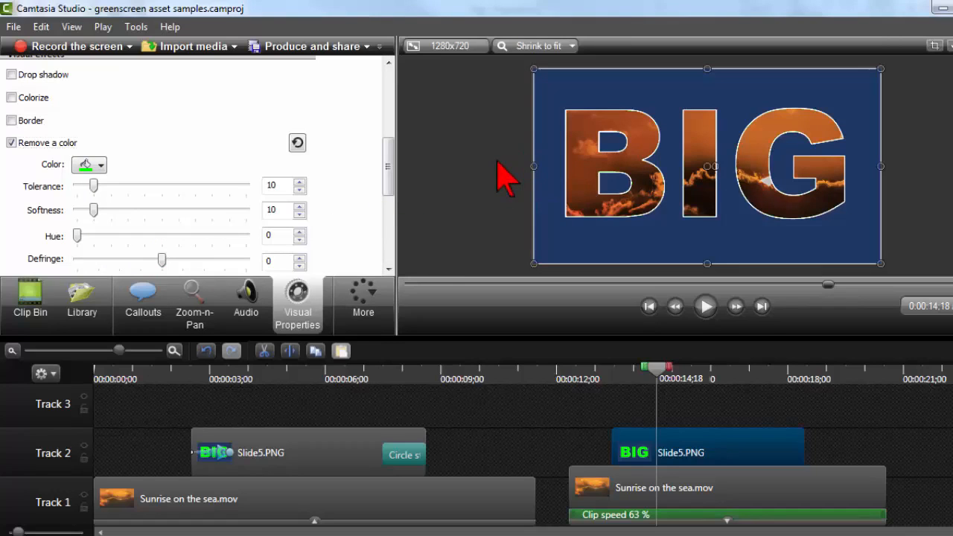
Raise the color removal tolerance of the second Slide5.PNG clip to 19, then to 61, checking the edges of the BIG letters.
{"action": "scroll", "coordinate": [506, 178], "scroll_direction": "up", "scroll_amount": 2}
{"action": "scroll", "coordinate": [506, 179], "scroll_direction": "up", "scroll_amount": 1}
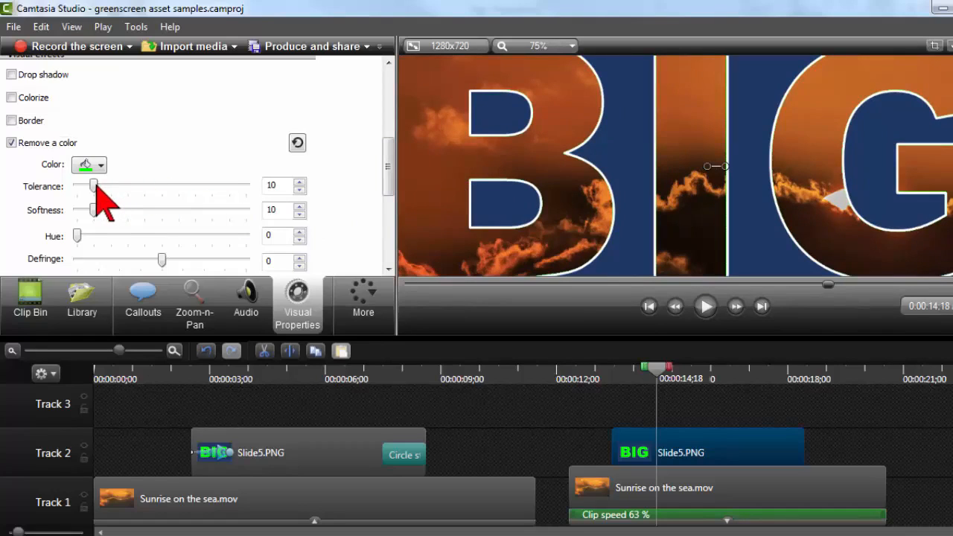
{"action": "left_click_drag", "start_coordinate": [94, 185], "coordinate": [110, 186]}
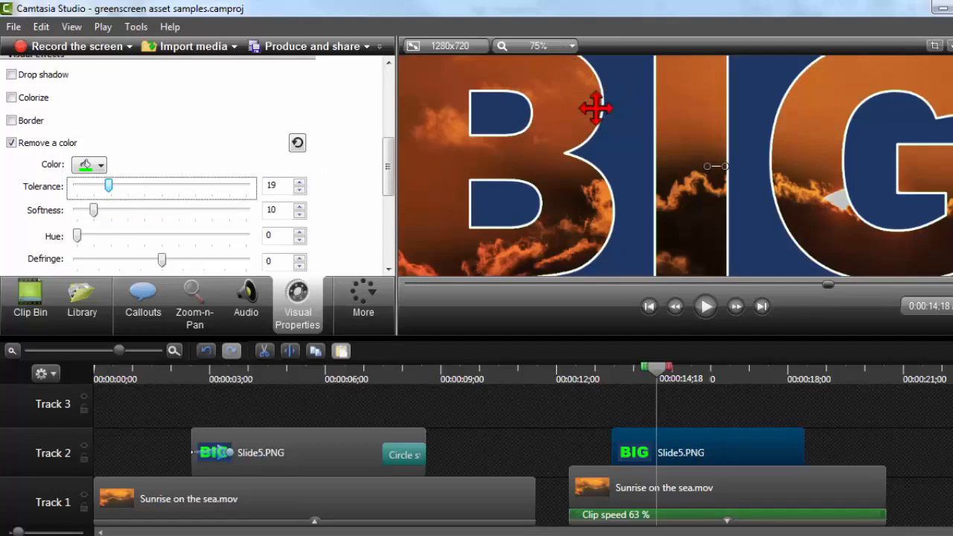
{"action": "left_click", "coordinate": [487, 107]}
{"action": "left_click_drag", "start_coordinate": [497, 124], "coordinate": [467, 59]}
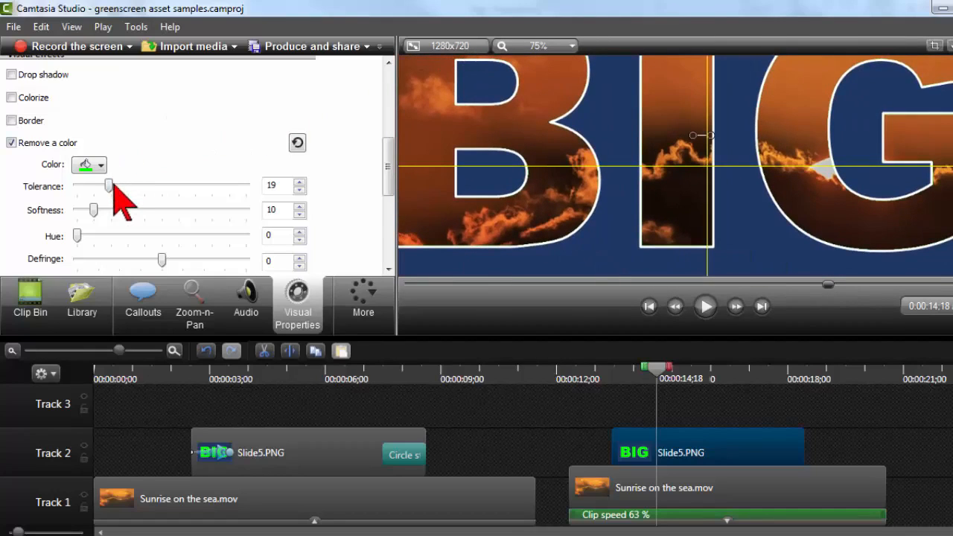
{"action": "left_click_drag", "start_coordinate": [110, 184], "coordinate": [179, 189]}
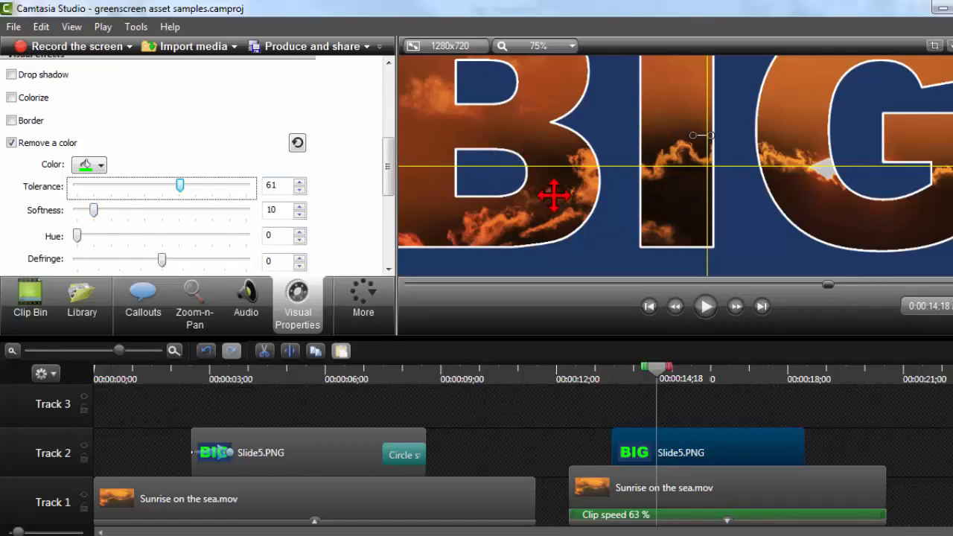
{"action": "left_click", "coordinate": [636, 236]}
{"action": "scroll", "coordinate": [637, 236], "scroll_direction": "down", "scroll_amount": 1}
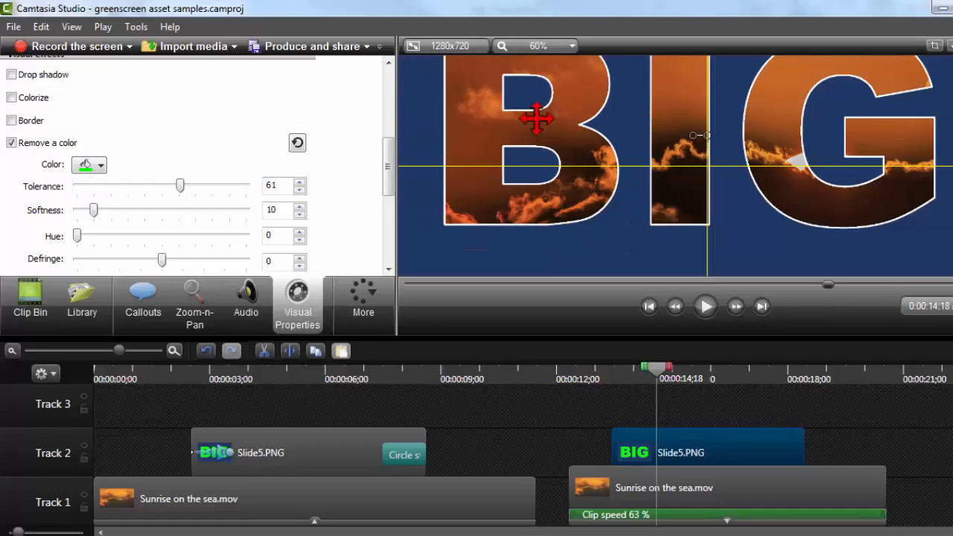
{"action": "left_click", "coordinate": [528, 43]}
{"action": "left_click", "coordinate": [577, 179]}
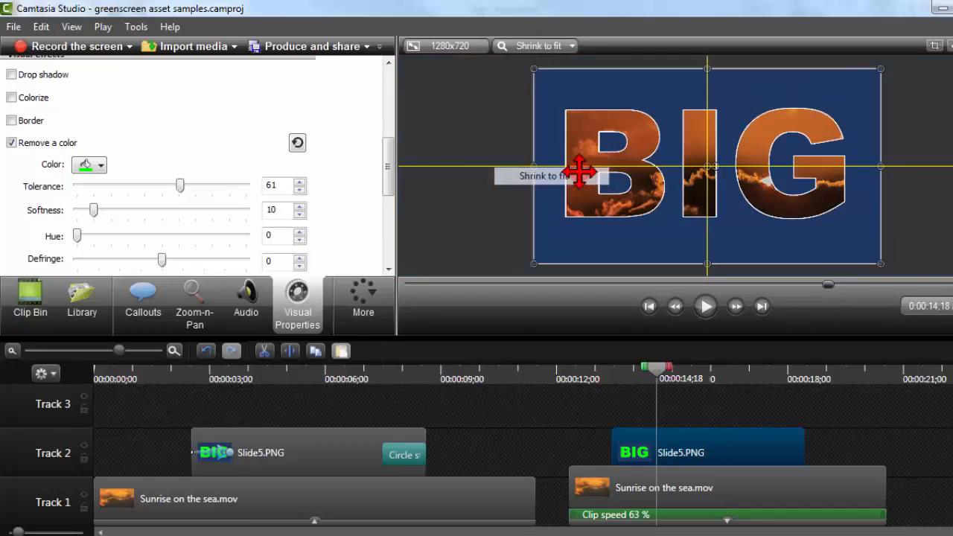
{"action": "left_click", "coordinate": [506, 181]}
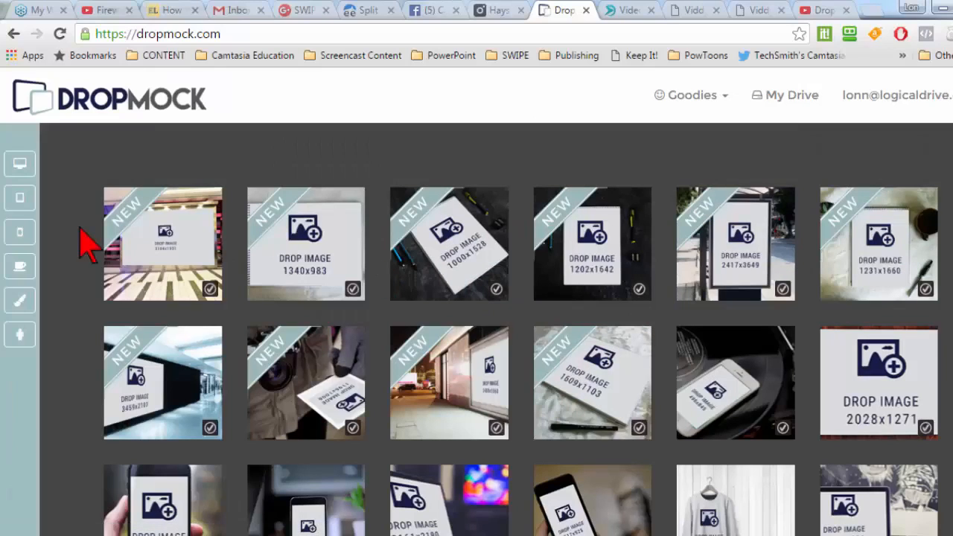
Browse the mockup template gallery on dropmock.com in the browser, looking over the device, clothing, mug and sign templates.
{"action": "scroll", "coordinate": [82, 246], "scroll_direction": "down", "scroll_amount": 6}
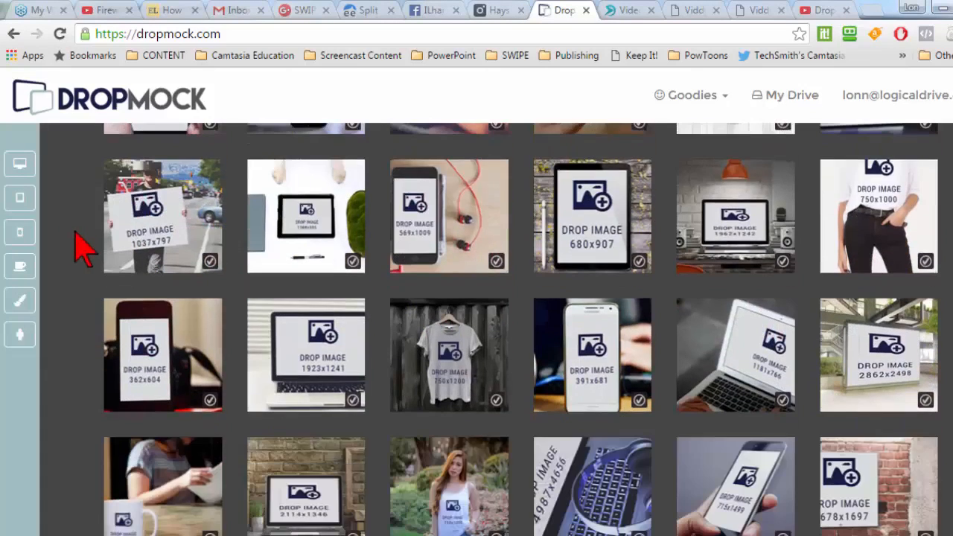
{"action": "scroll", "coordinate": [82, 245], "scroll_direction": "down", "scroll_amount": 2}
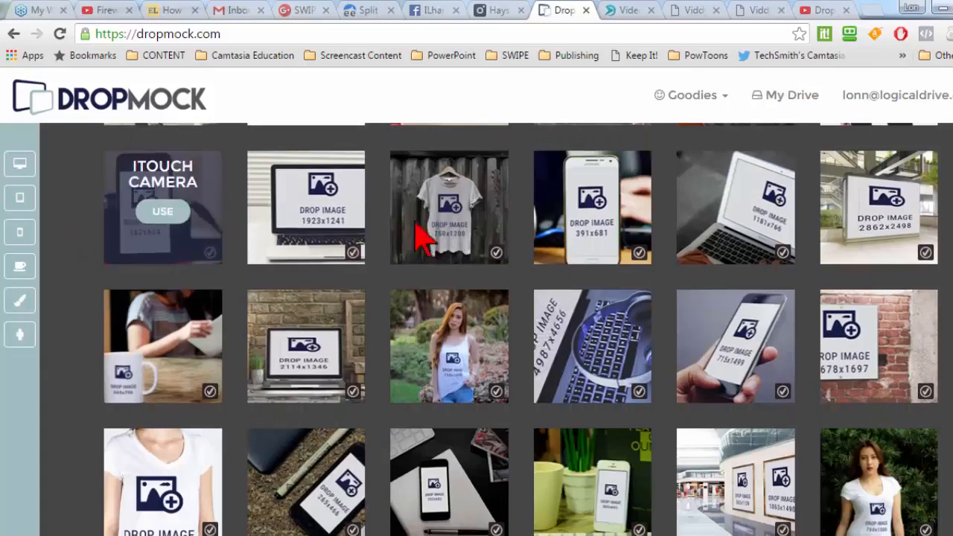
{"action": "mouse_move", "coordinate": [483, 231]}
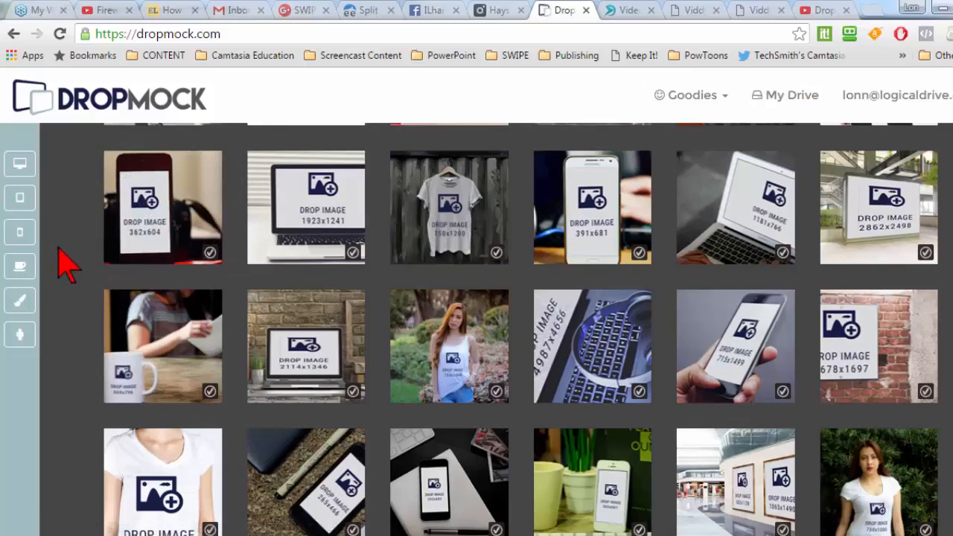
{"action": "scroll", "coordinate": [71, 272], "scroll_direction": "down", "scroll_amount": 3}
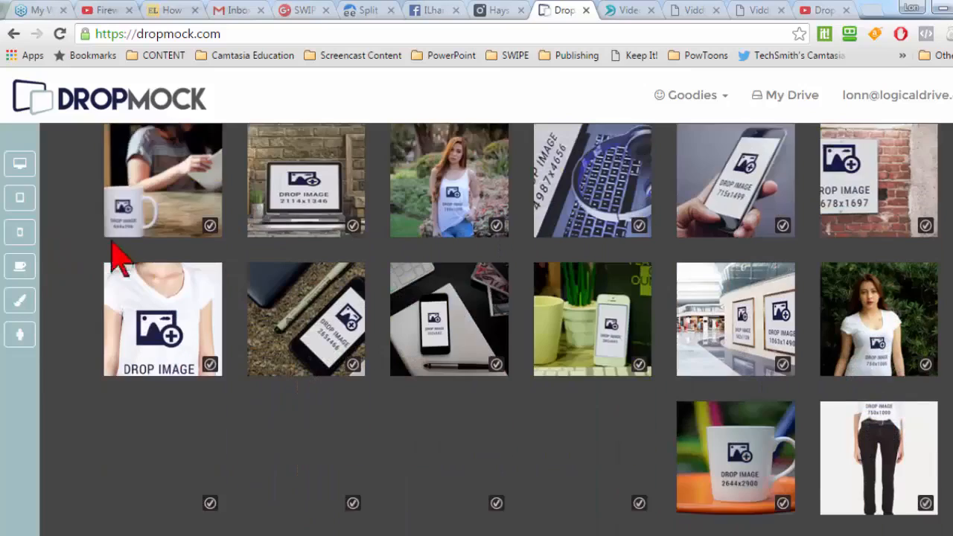
{"action": "mouse_move", "coordinate": [127, 205]}
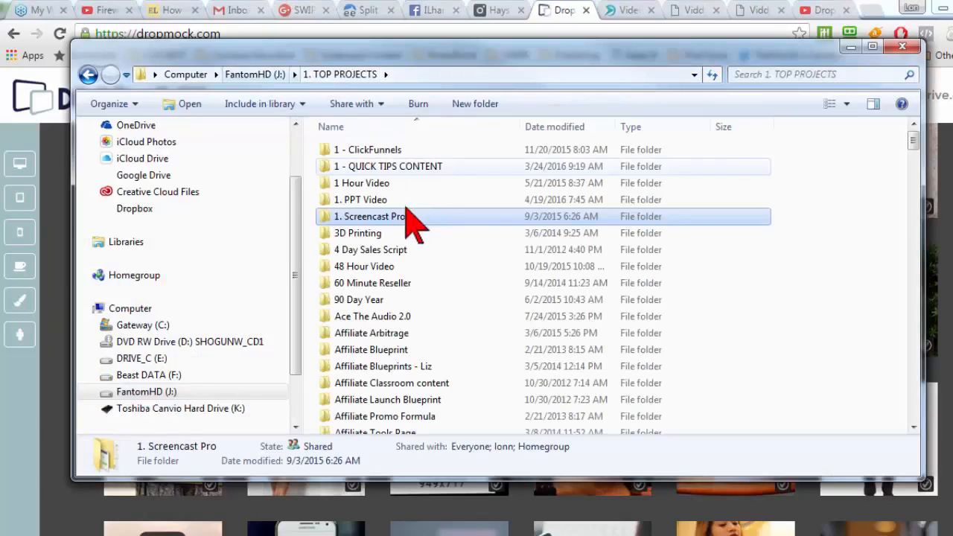
Go to the TESTING folder inside DropMock under 1. TOP PROJECTS on drive J: and view the dropmock-4 image.
{"action": "double_click", "coordinate": [393, 219]}
{"action": "scroll", "coordinate": [395, 231], "scroll_direction": "down", "scroll_amount": 12}
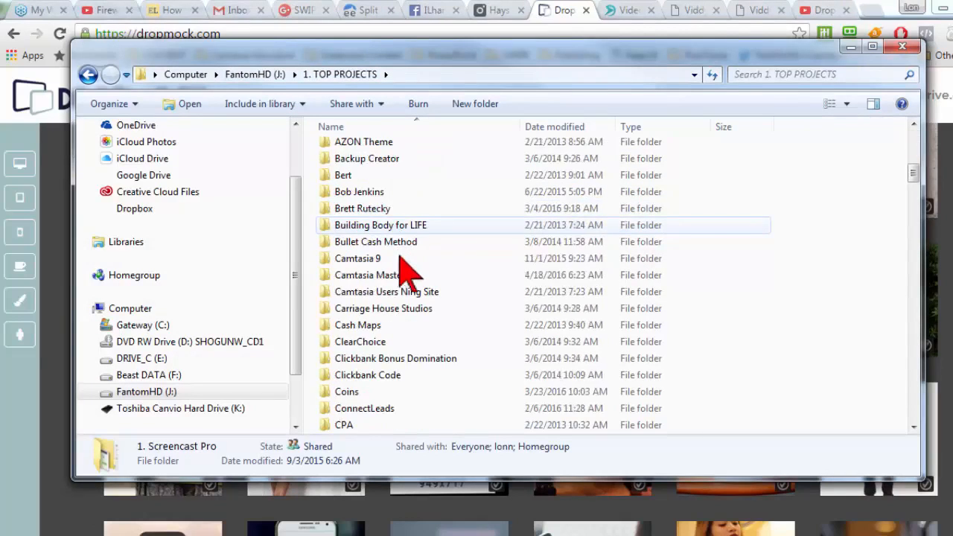
{"action": "left_click_drag", "start_coordinate": [259, 55], "coordinate": [309, 173]}
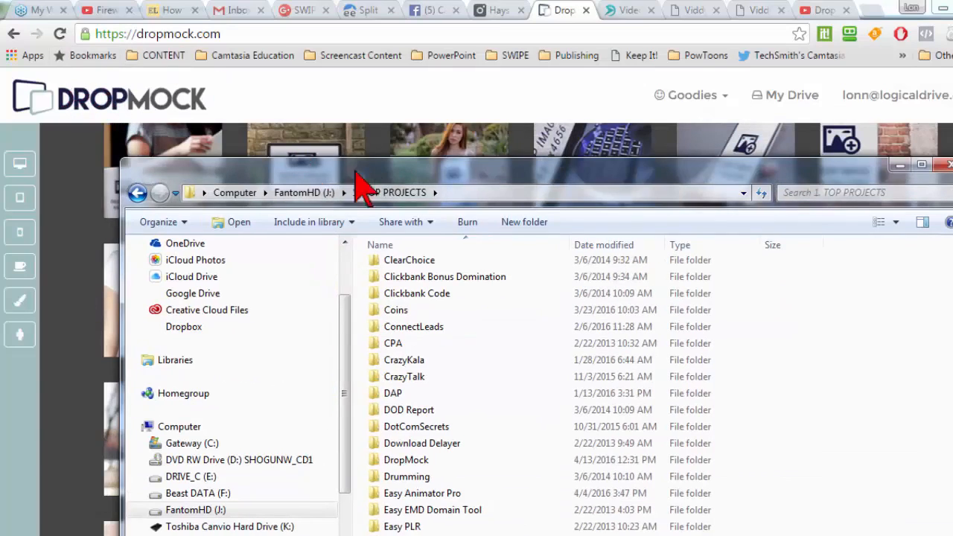
{"action": "left_click_drag", "start_coordinate": [400, 173], "coordinate": [344, 69]}
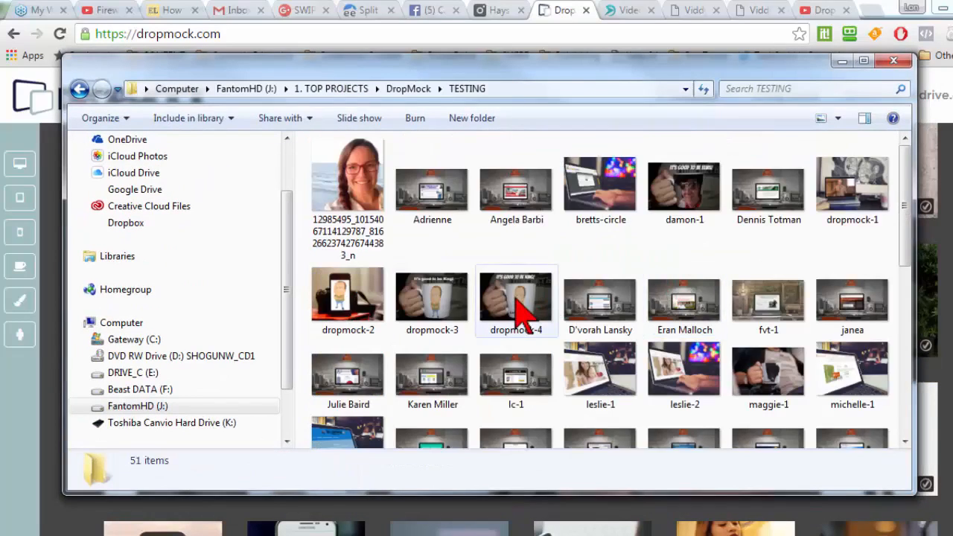
{"action": "double_click", "coordinate": [518, 302]}
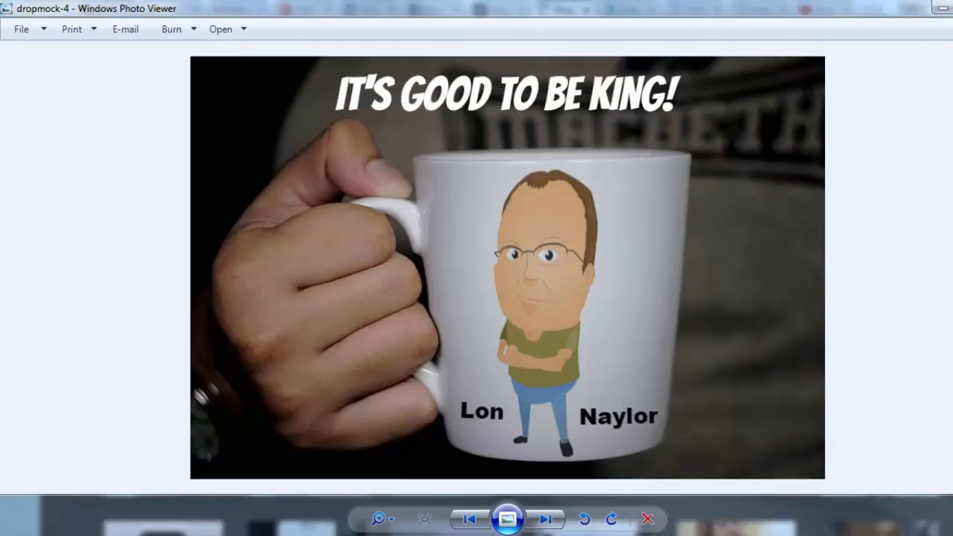